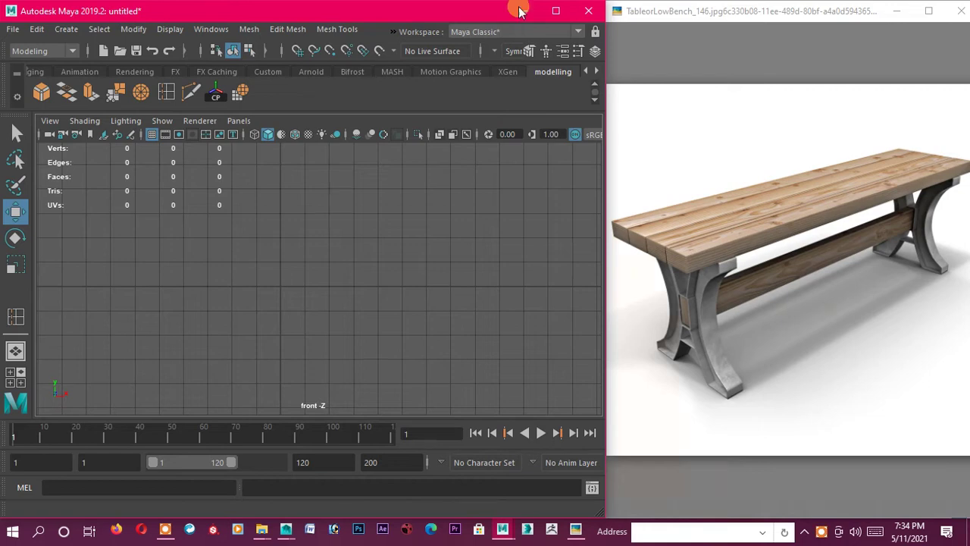
Create a polygon cube from the Poly Modeling shelf and nudge it slightly right and down
click(122, 68)
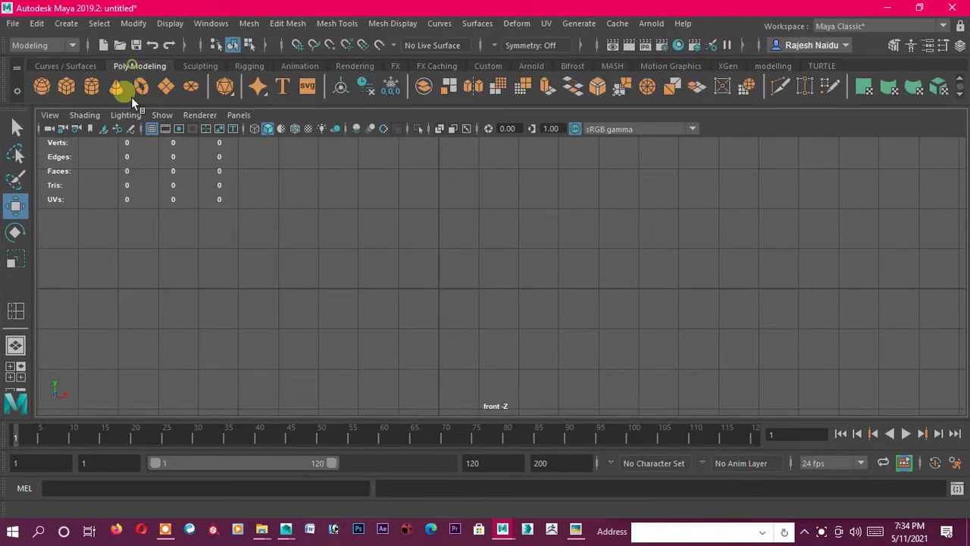
click(65, 86)
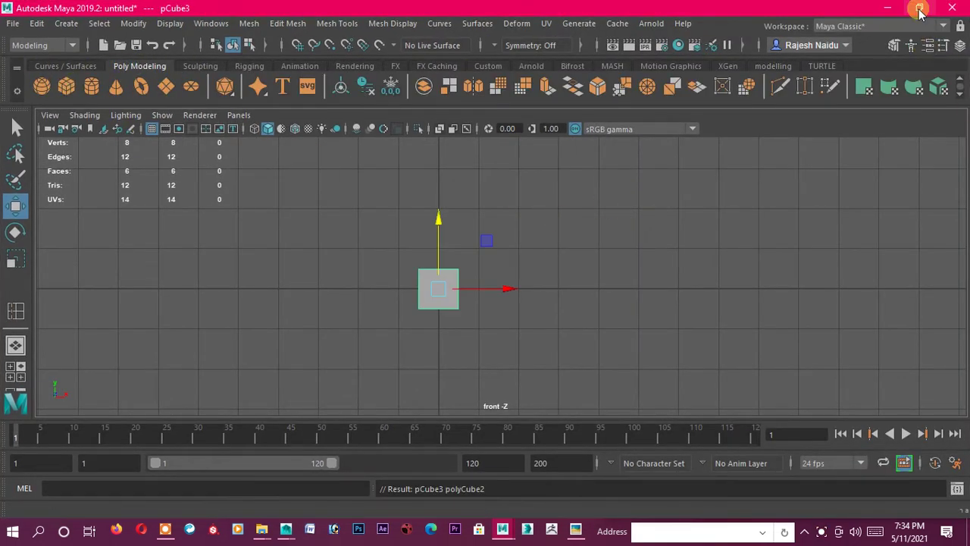
click(920, 7)
middle_drag(370, 244, 405, 267)
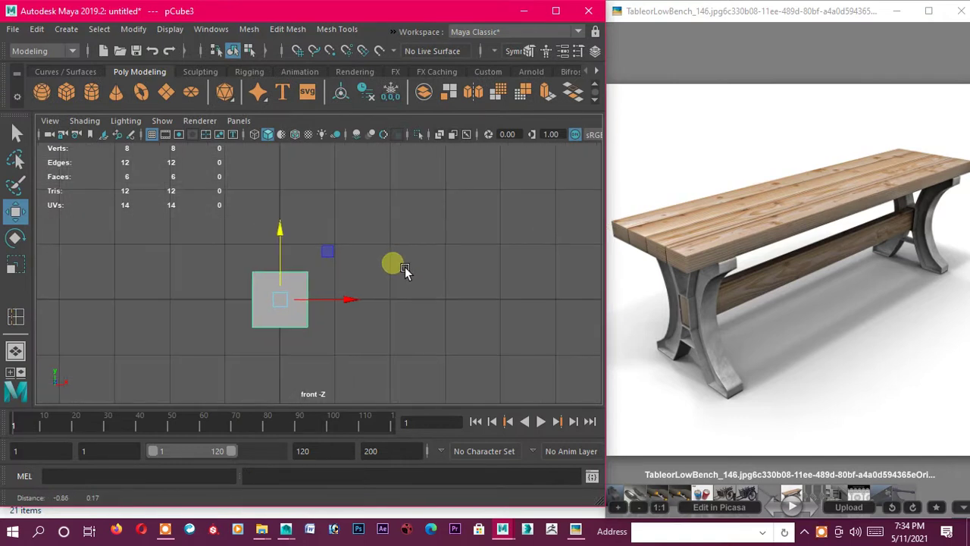
Scale the cube along Y into a tall upright leg block and shift it left
key(r)
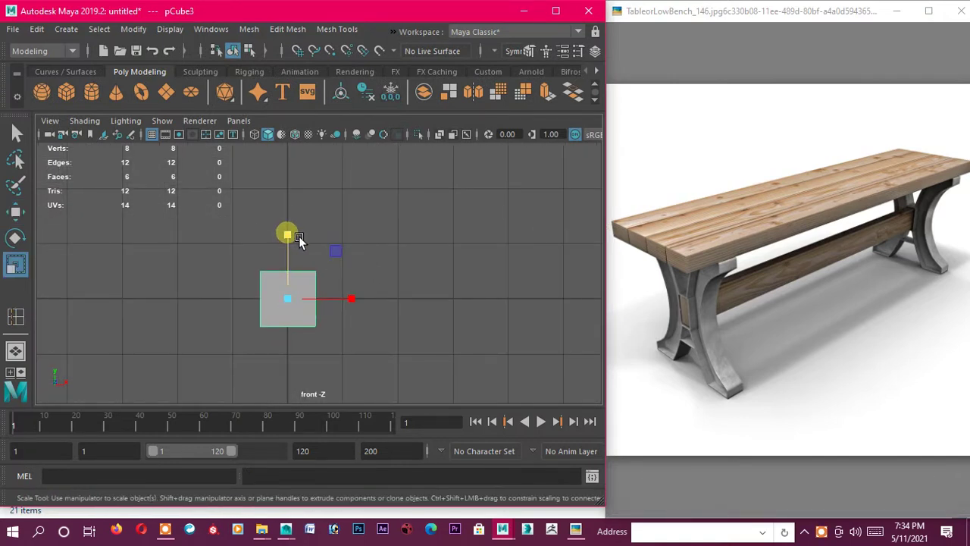
drag(302, 239, 309, 73)
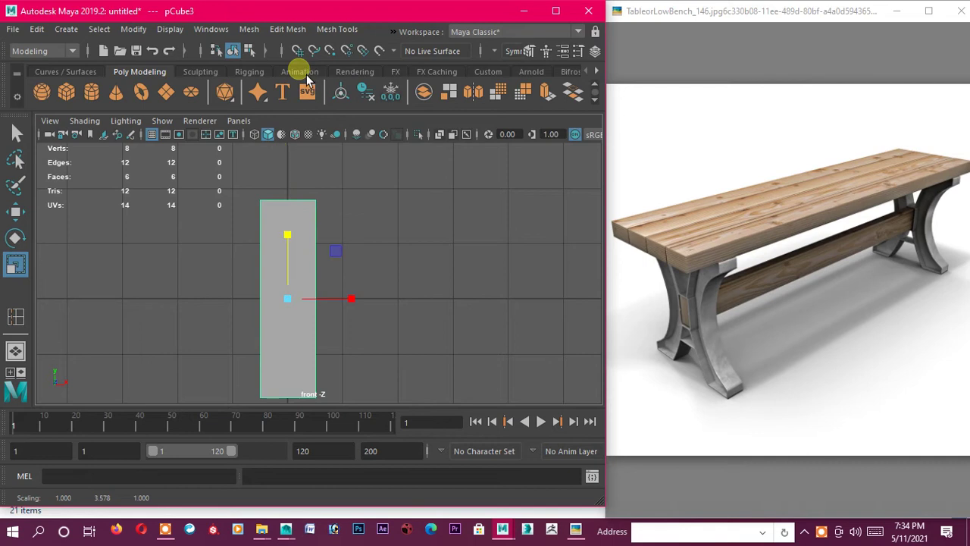
drag(301, 237, 291, 147)
key(w)
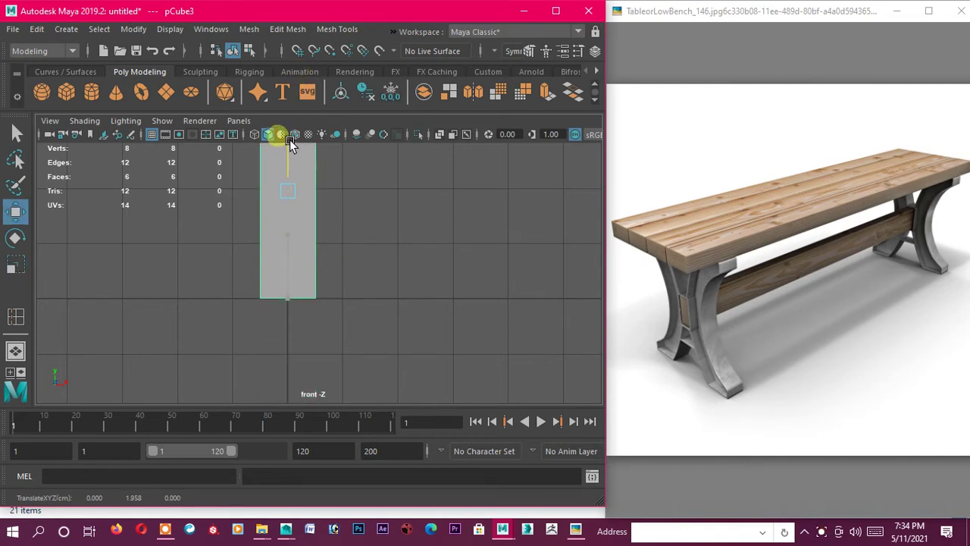
drag(372, 190, 343, 190)
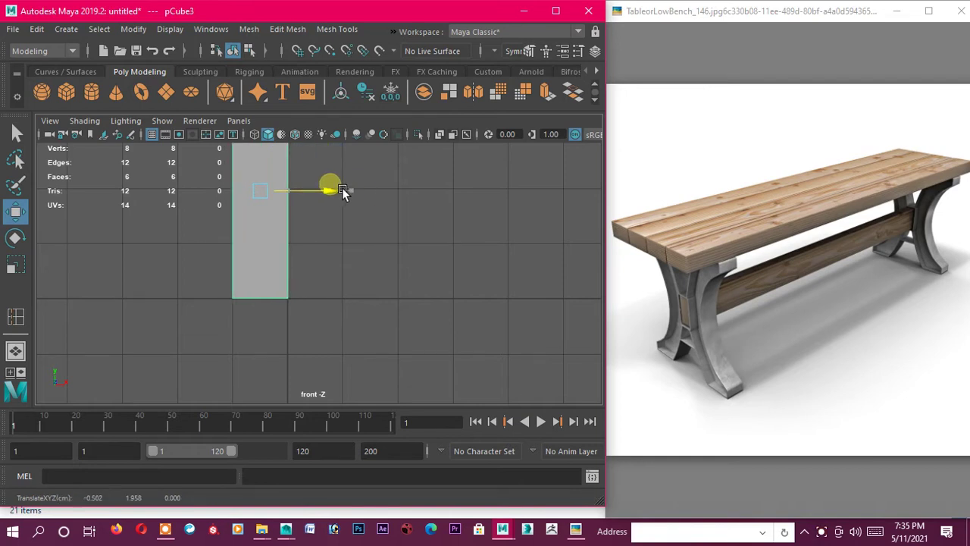
scroll(368, 236, down, 4)
scroll(387, 258, up, 4)
mouse_move(396, 275)
alt+middle_down()
mouse_move(403, 223)
mouse_move(338, 239)
mouse_move(343, 234)
alt+middle_up()
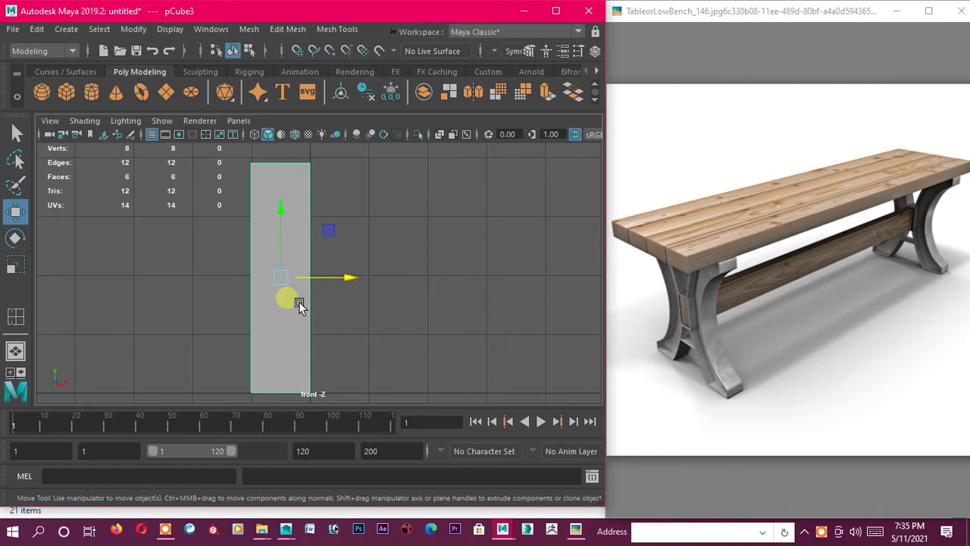
shift+right_drag(282, 193, 248, 198)
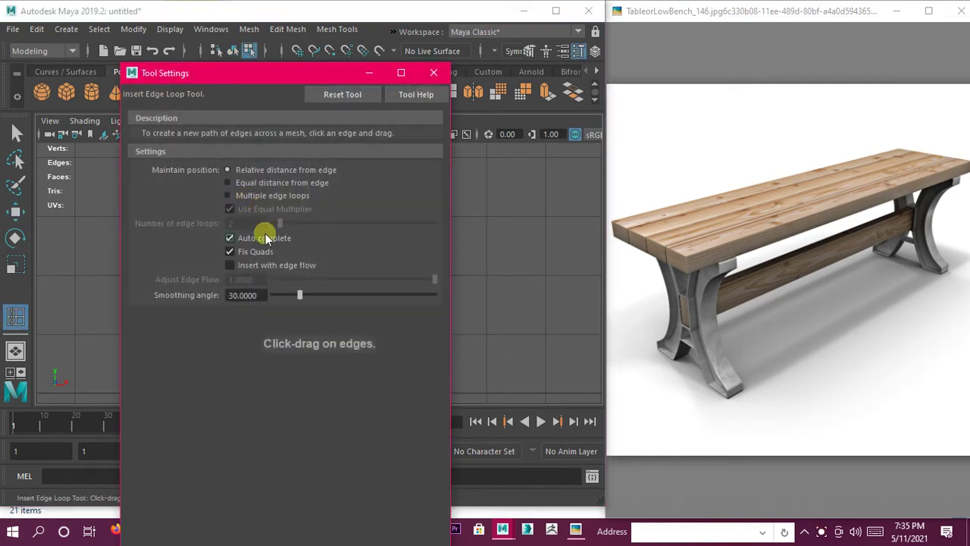
Insert 6 evenly spaced edge loops across the tall block using Multiple edge loops
click(250, 201)
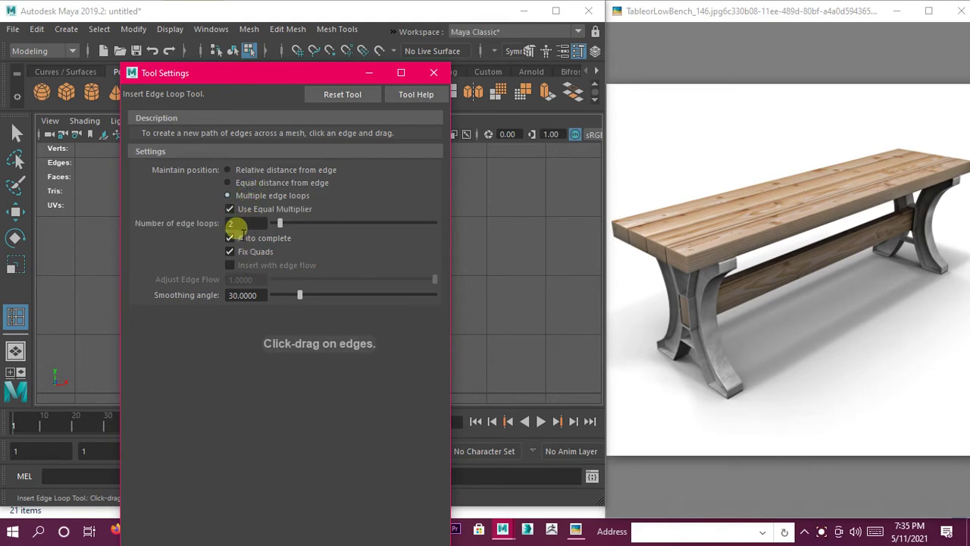
double_click(235, 224)
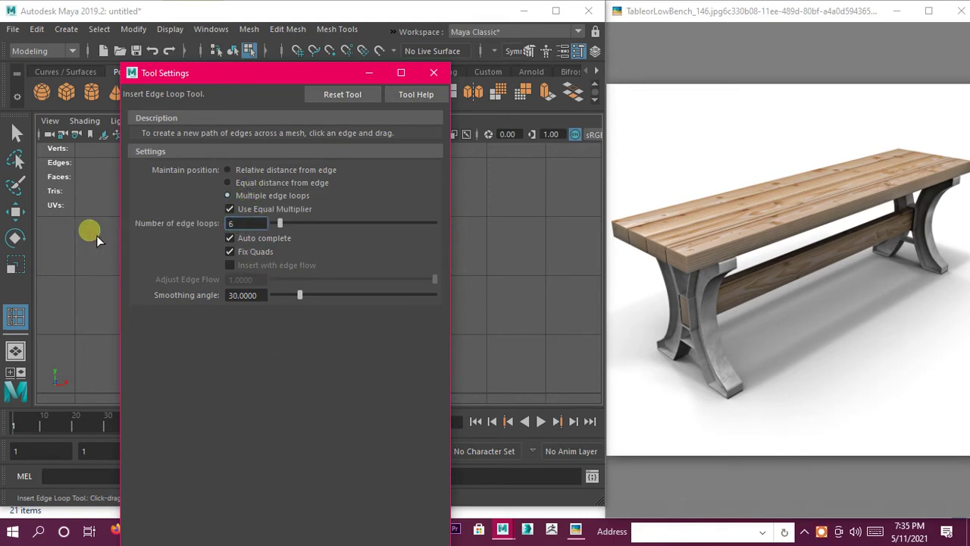
click(434, 73)
click(315, 232)
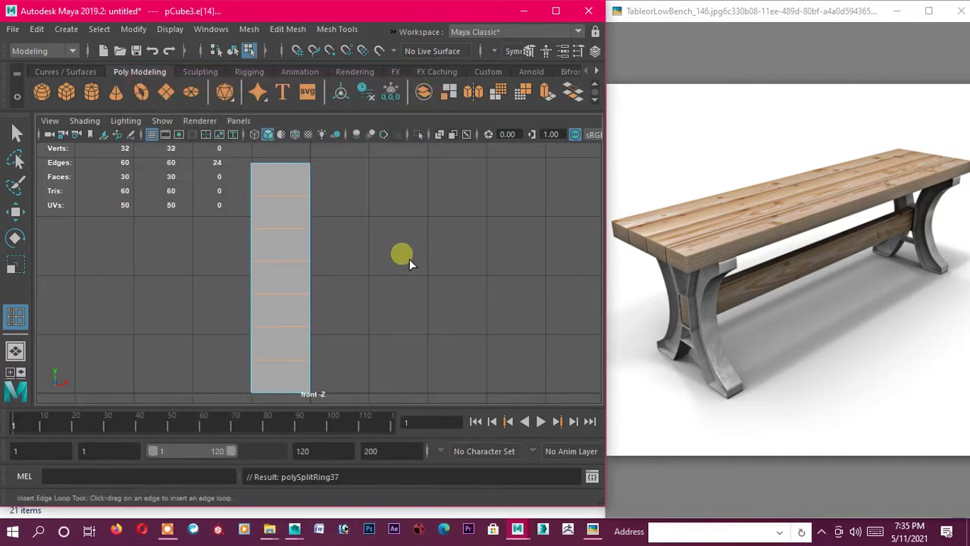
Select the middle vertex rows and shift them left to bend the block
key(w)
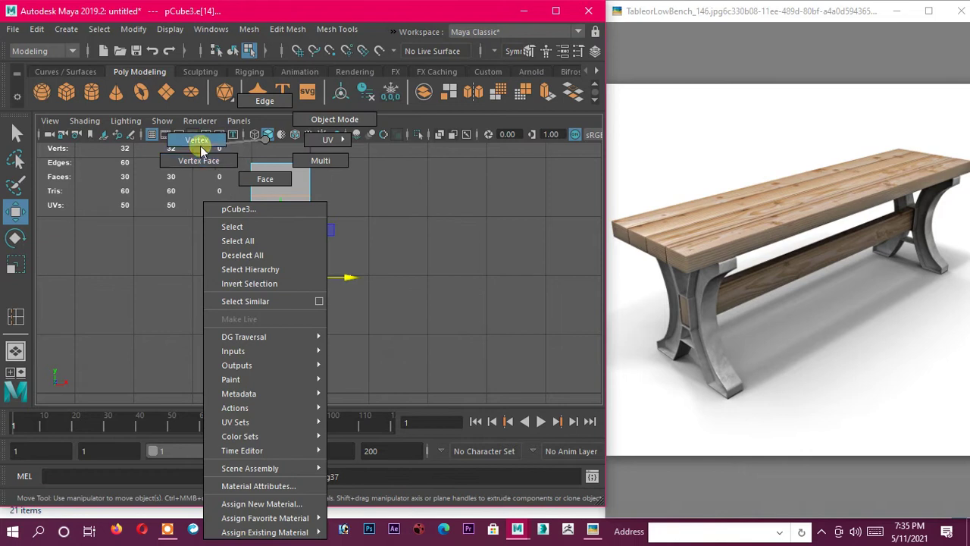
right_drag(266, 235, 204, 153)
drag(227, 220, 352, 352)
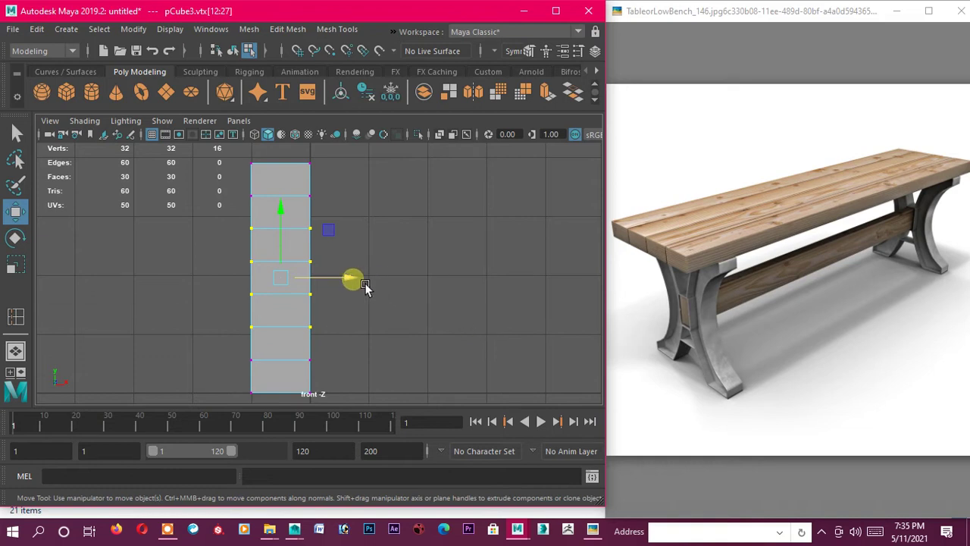
drag(365, 283, 350, 282)
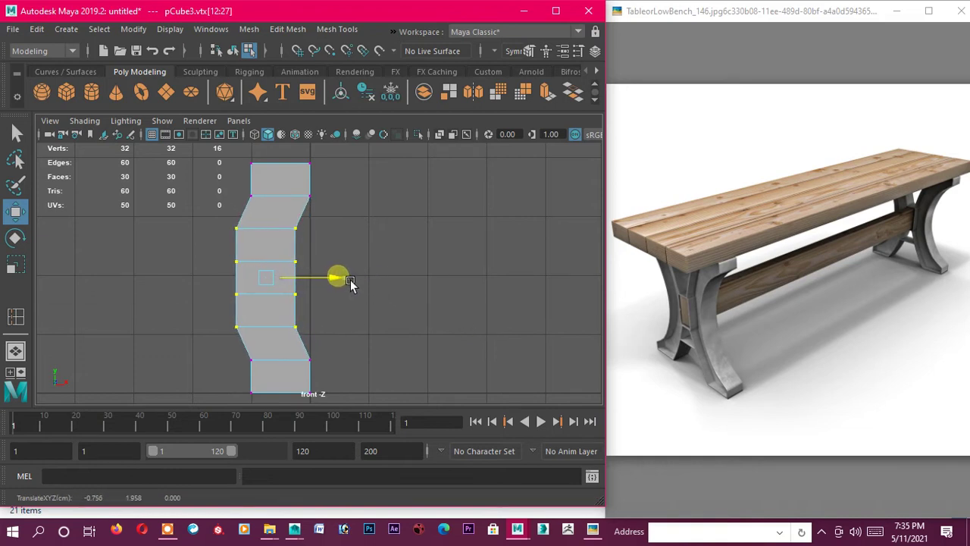
drag(227, 254, 295, 307)
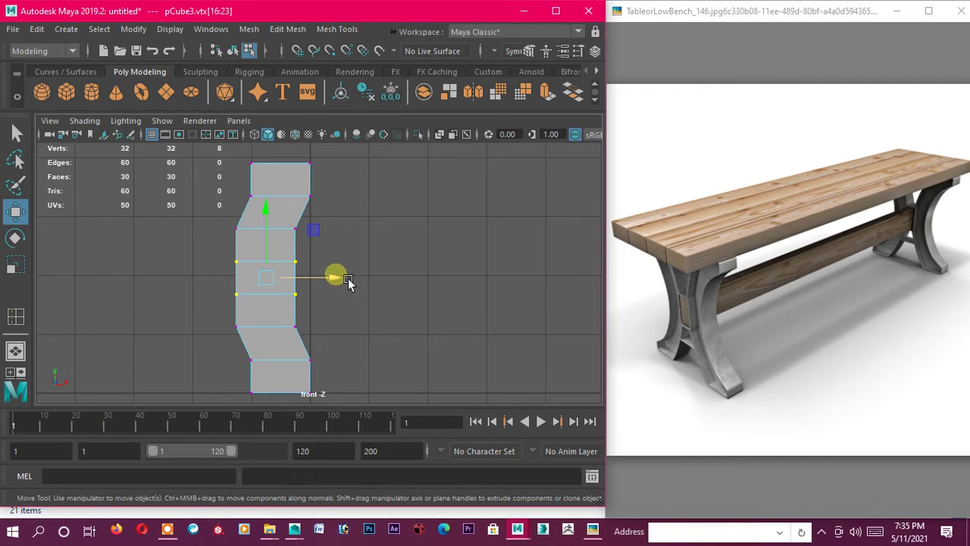
drag(348, 278, 340, 275)
click(453, 310)
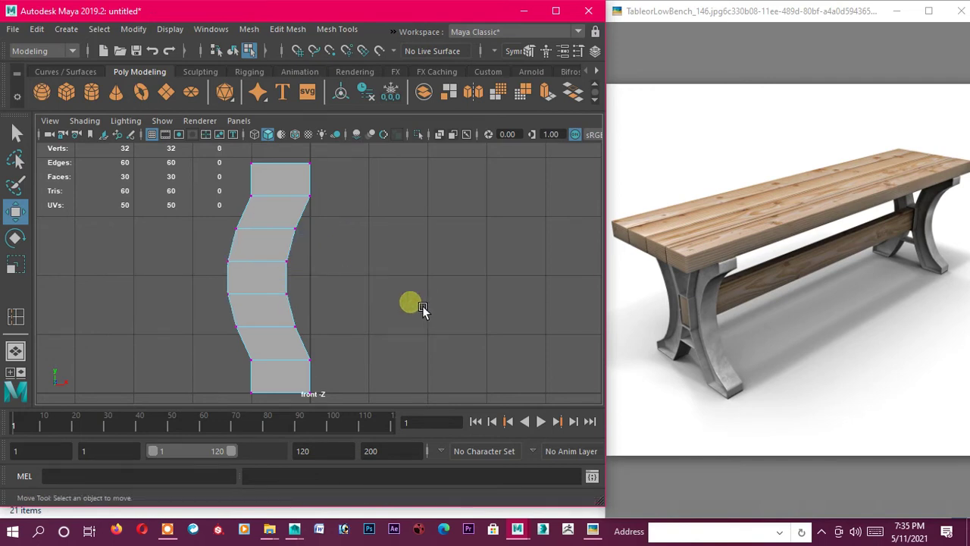
Scale the eight middle vertices vertically, undoing once and re-adjusting the spread
scroll(382, 302, up, 2)
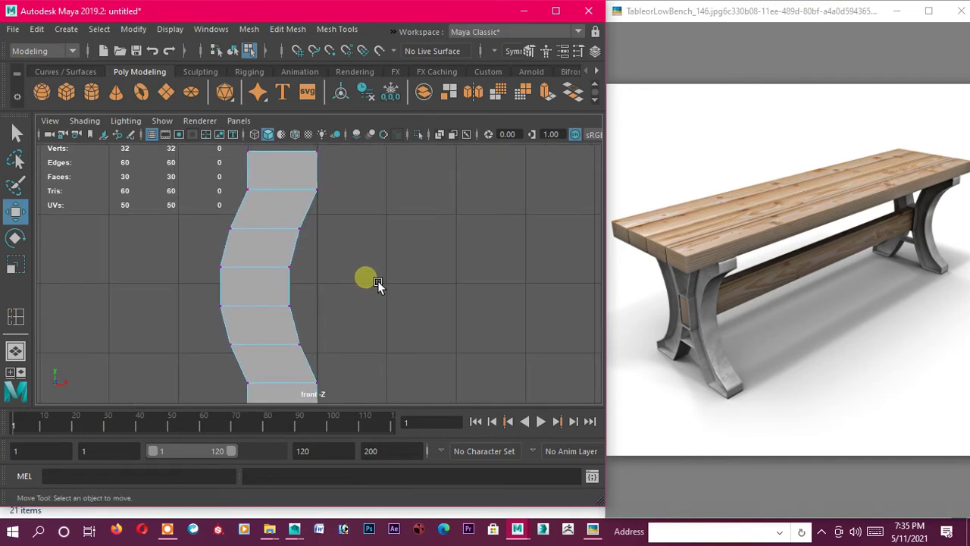
scroll(408, 295, down, 2)
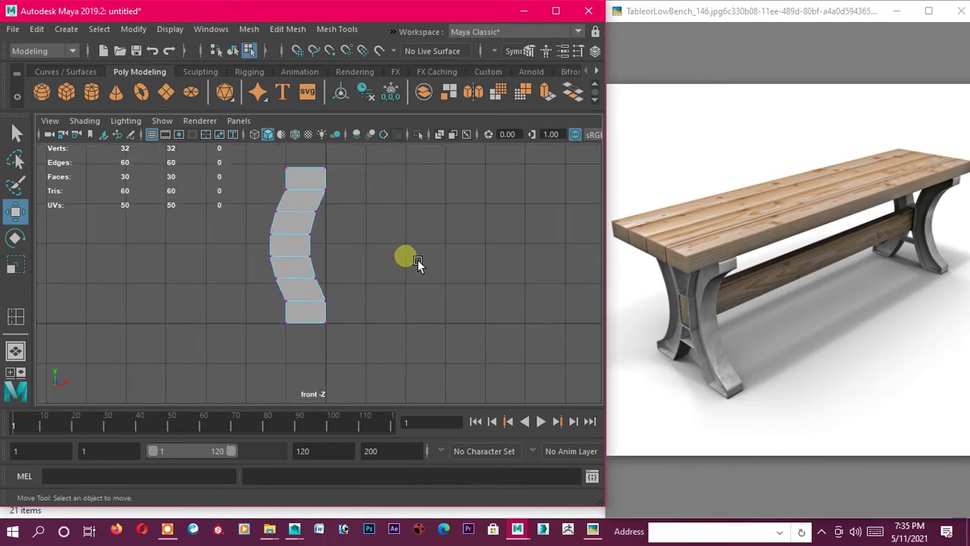
scroll(381, 267, up, 1)
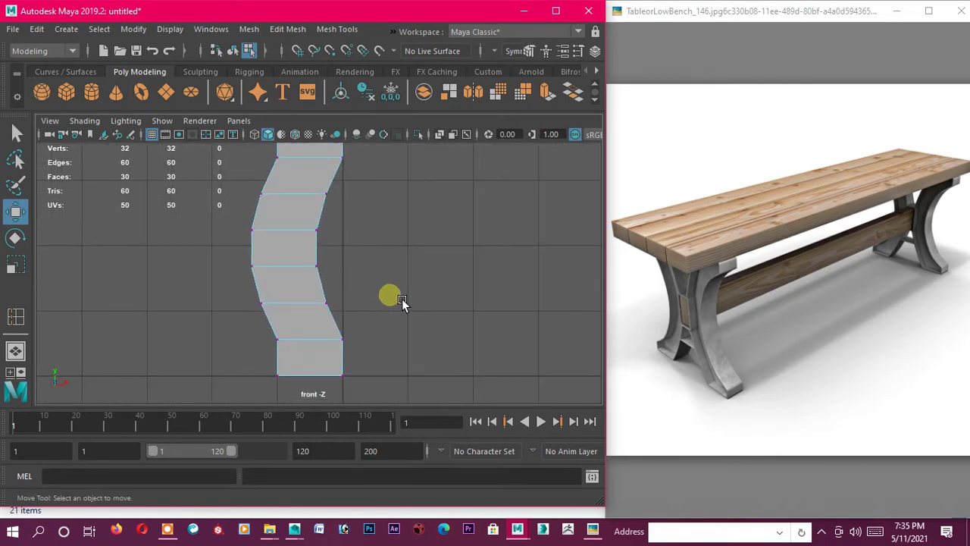
drag(227, 218, 392, 280)
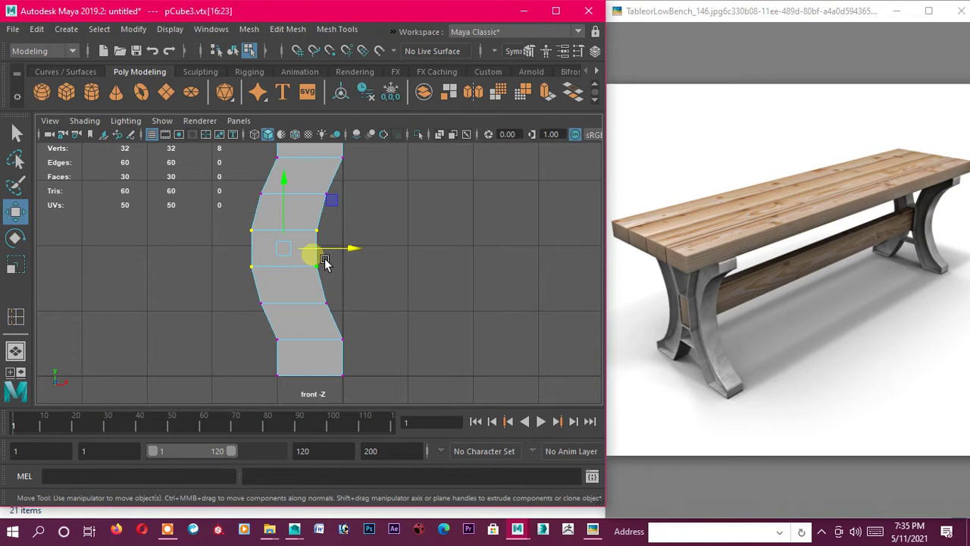
key(r)
drag(292, 185, 295, 147)
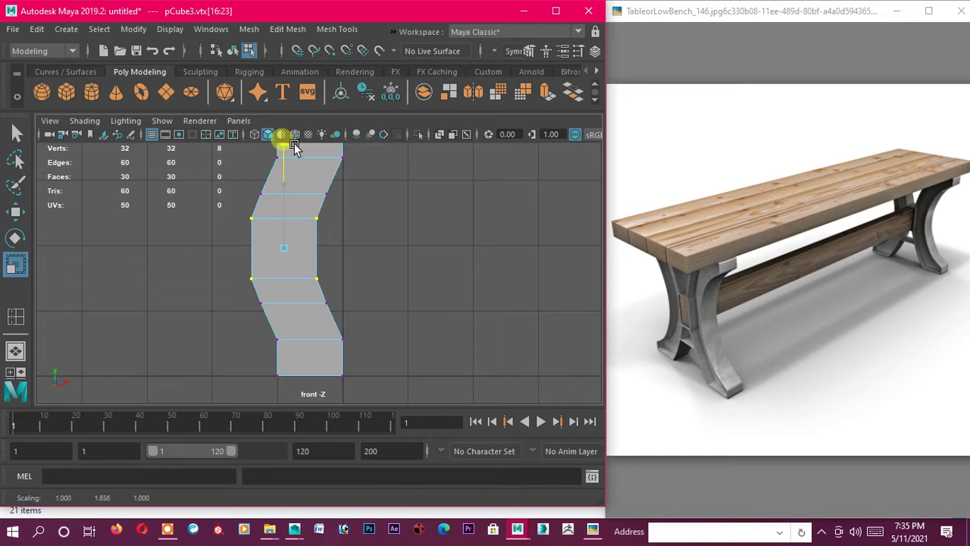
drag(295, 150, 294, 150)
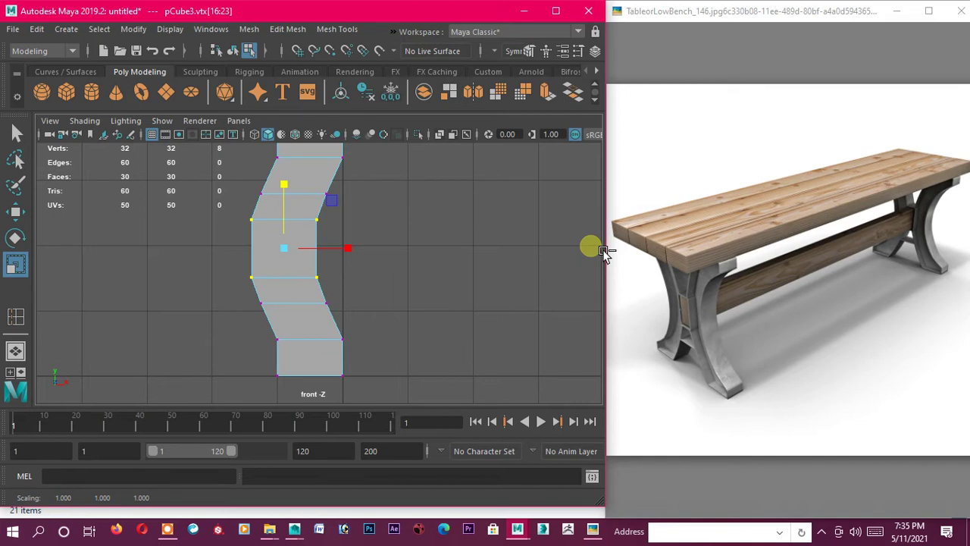
key(ctrl+z)
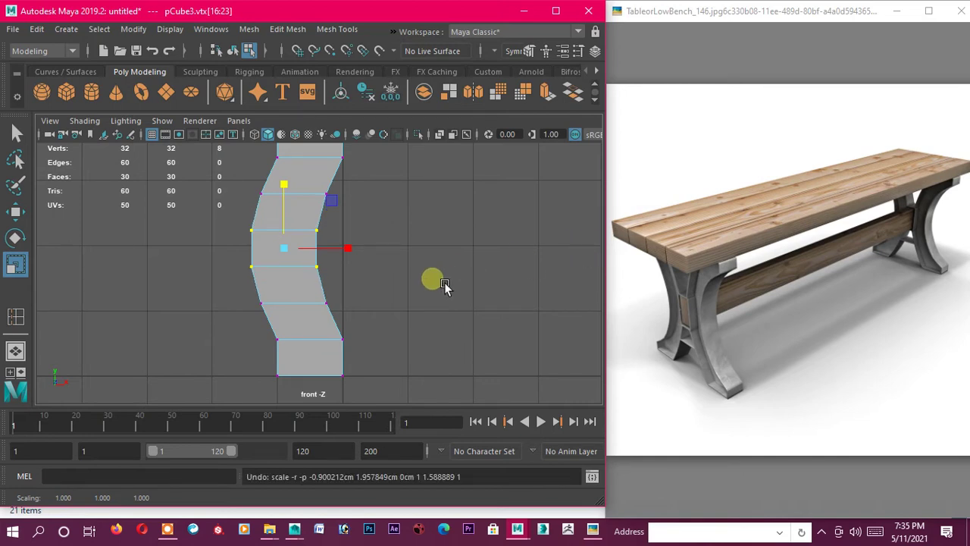
drag(298, 193, 293, 151)
click(501, 275)
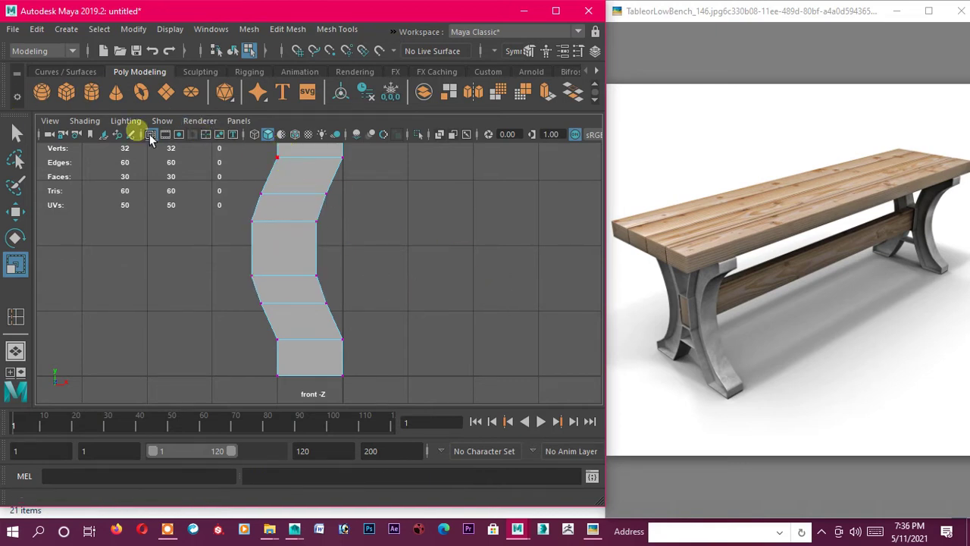
Reset the Insert Edge Loop options to defaults and add one loop through the middle section
right_click(281, 245)
click(289, 277)
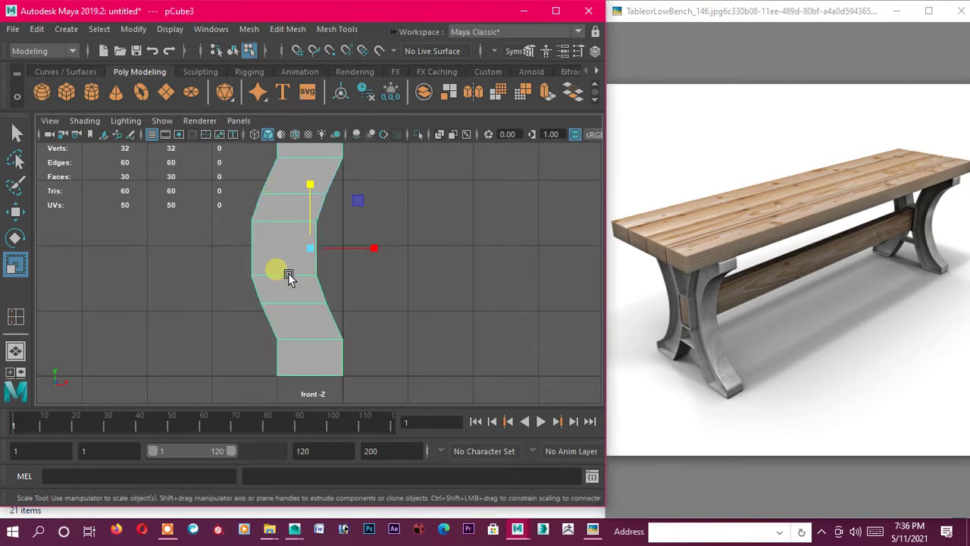
shift+right_drag(292, 252, 242, 203)
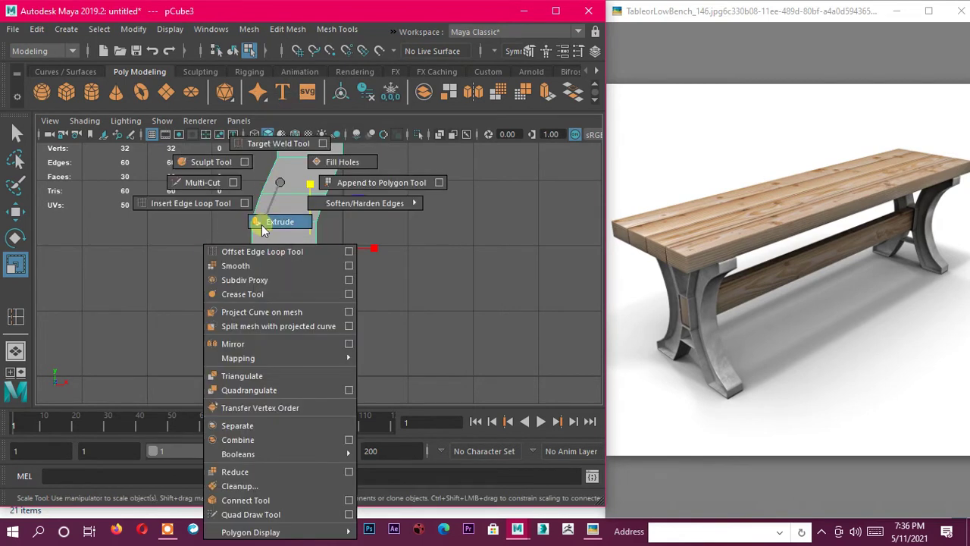
click(239, 203)
click(229, 182)
click(375, 94)
click(435, 73)
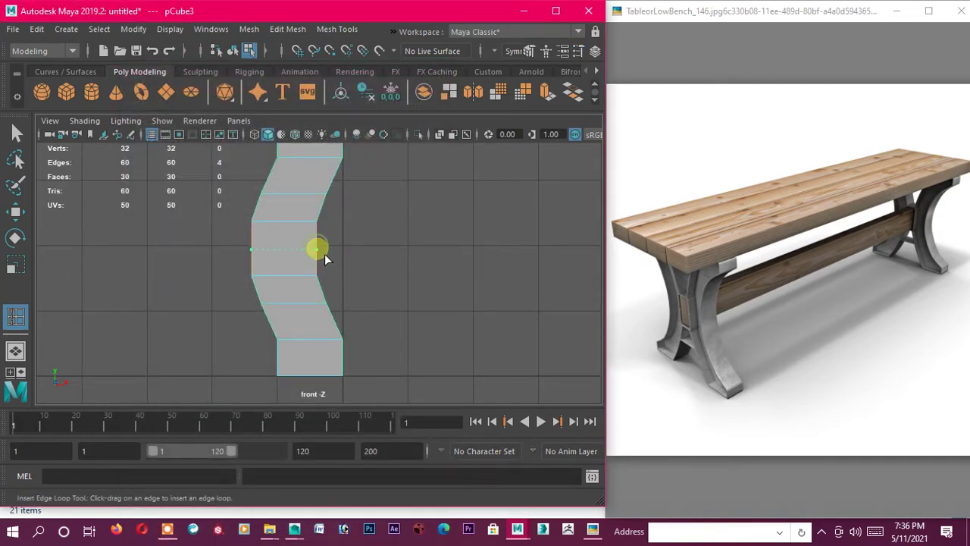
click(325, 254)
Select a vertex on the new middle loop, then clear the vertex selection
scroll(370, 257, up, 4)
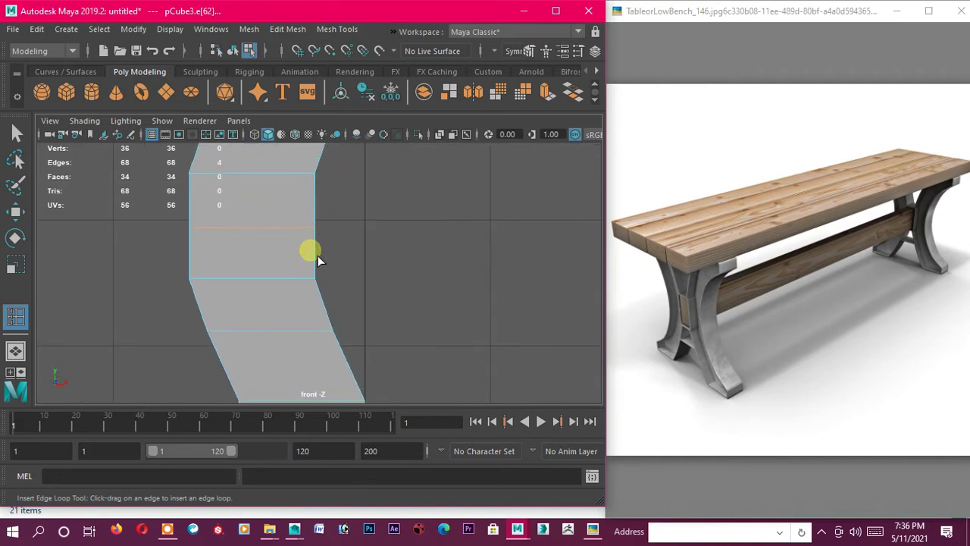
key(w)
right_drag(299, 245, 193, 155)
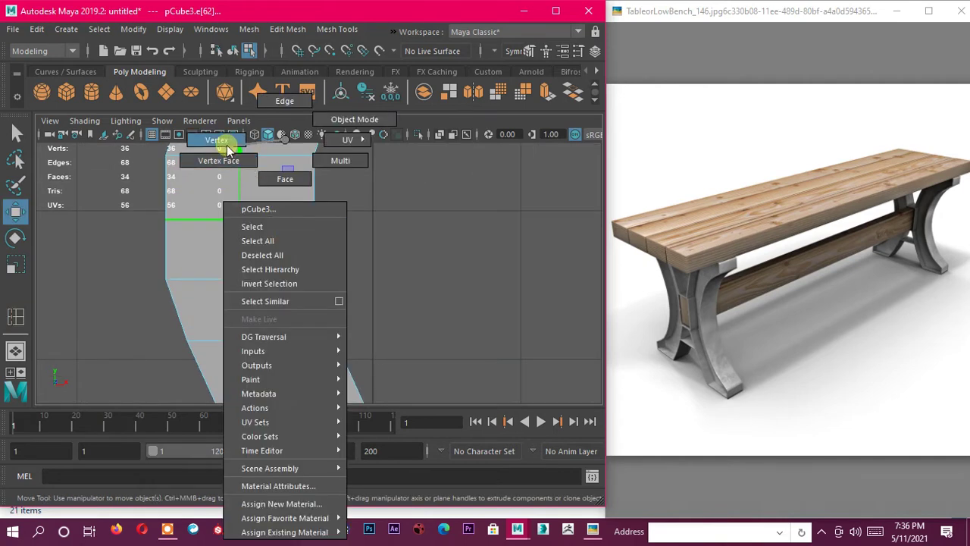
mouse_move(309, 185)
mouse_down()
mouse_move(412, 237)
mouse_move(386, 221)
mouse_up()
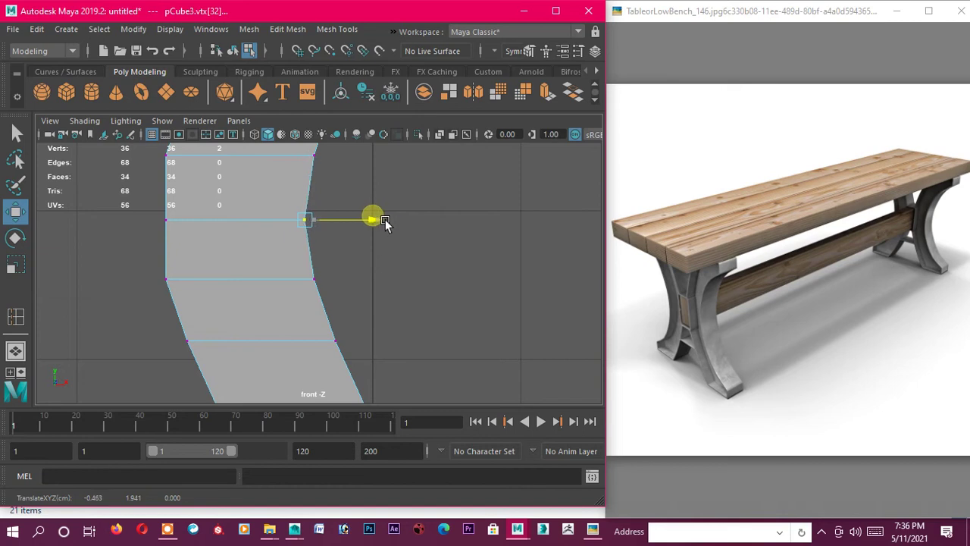
scroll(368, 281, down, 3)
scroll(429, 278, up, 2)
scroll(430, 278, up, 1)
click(395, 310)
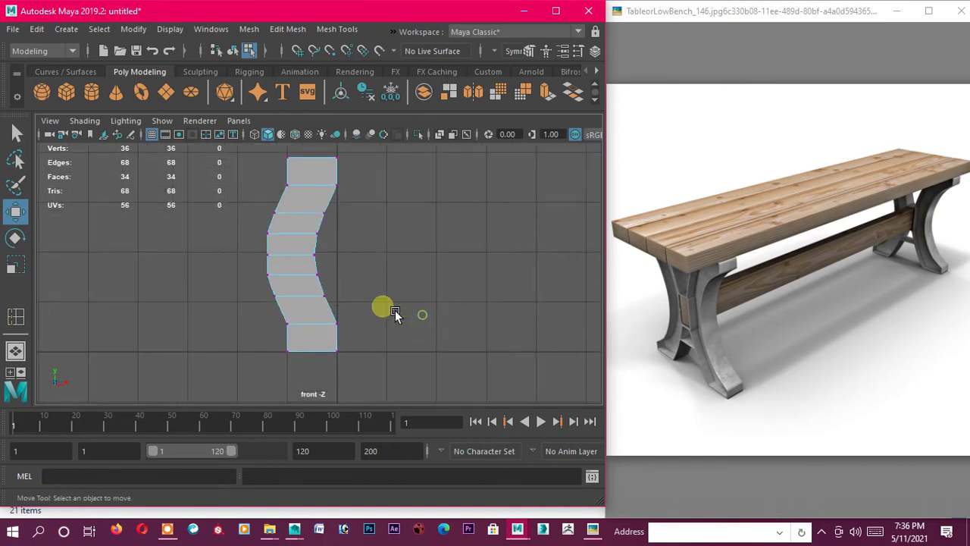
scroll(290, 246, up, 2)
In face mode, select the top face and the faces running down the front
right_drag(290, 246, 345, 178)
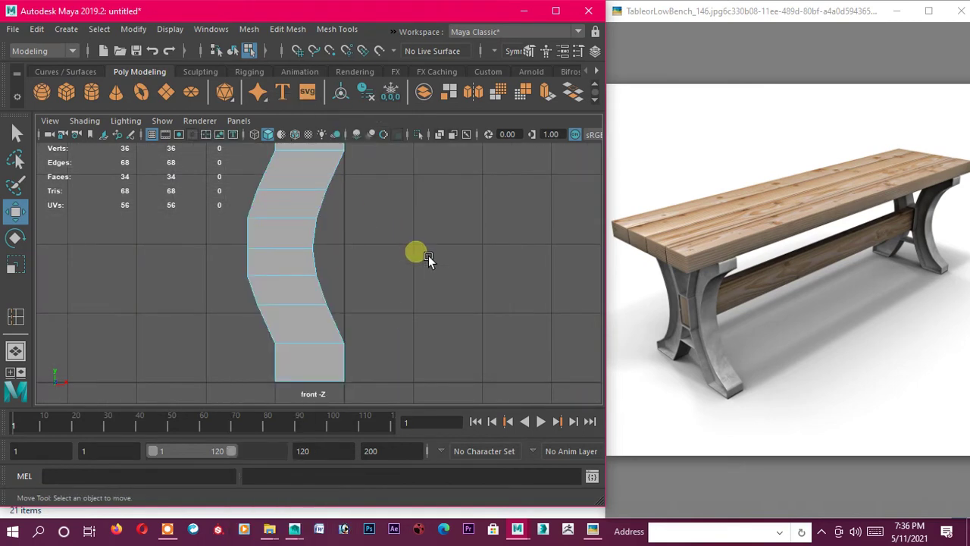
alt+middle_drag(428, 256, 441, 311)
scroll(326, 312, up, 3)
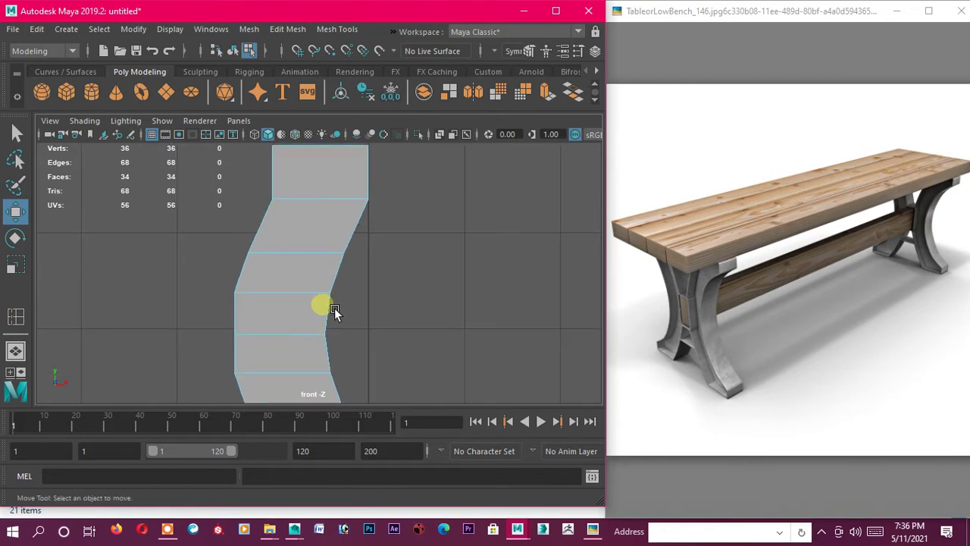
click(315, 180)
click(314, 181)
shift+click(298, 242)
shift+click(292, 273)
shift+click(295, 316)
shift+click(339, 351)
Add three more front faces to the selection and toggle the four-view layout
alt+right_drag(339, 351, 403, 292)
alt+middle_drag(402, 292, 355, 257)
shift+click(291, 255)
shift+click(294, 275)
shift+click(309, 305)
key(space)
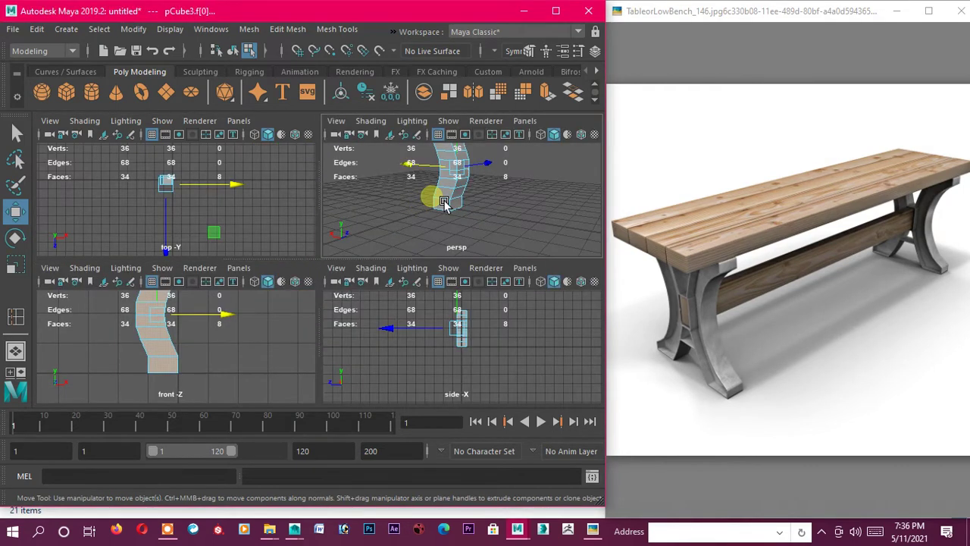
Add the remaining faces down both sides of the leg to the selection
key(space)
mouse_move(379, 211)
alt+mouse_down()
mouse_move(395, 263)
mouse_move(250, 253)
mouse_move(366, 316)
mouse_move(385, 251)
mouse_move(416, 242)
mouse_move(336, 195)
alt+mouse_up()
key(ctrl+z)
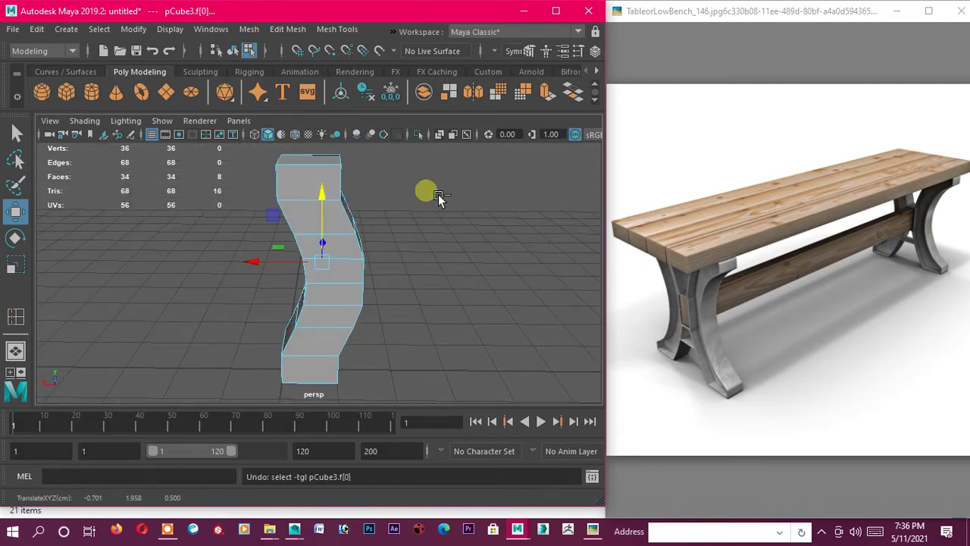
shift+click(314, 186)
shift+click(319, 218)
shift+click(360, 252)
shift+click(351, 317)
shift+click(330, 343)
shift+click(327, 385)
mouse_move(533, 273)
alt+mouse_down()
mouse_move(376, 185)
mouse_move(227, 210)
mouse_move(156, 250)
alt+mouse_up()
mouse_move(156, 250)
alt+right_down()
mouse_move(180, 215)
mouse_move(353, 331)
mouse_move(416, 243)
alt+right_up()
shift+click(353, 317)
Extrude the 16 selected leg faces from the Poly Modeling shelf
alt+drag(416, 243, 397, 243)
mouse_move(397, 242)
alt+right_down()
mouse_move(391, 249)
mouse_move(377, 200)
alt+right_up()
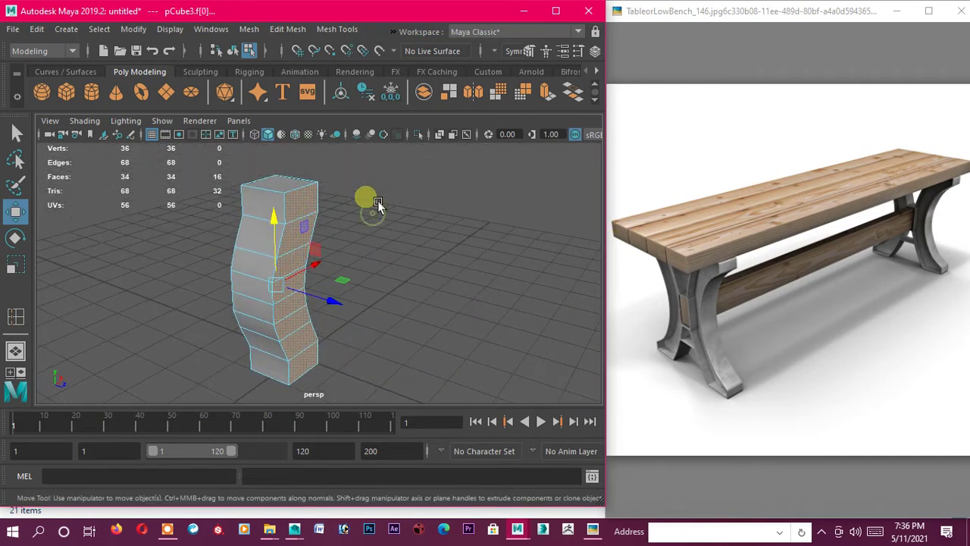
click(548, 92)
mouse_move(396, 276)
alt+right_down()
mouse_move(461, 255)
mouse_move(389, 288)
mouse_move(297, 307)
mouse_move(387, 302)
alt+right_up()
mouse_move(387, 302)
alt+mouse_down()
mouse_move(270, 255)
mouse_move(377, 355)
mouse_move(367, 343)
mouse_move(369, 274)
mouse_move(403, 243)
alt+mouse_up()
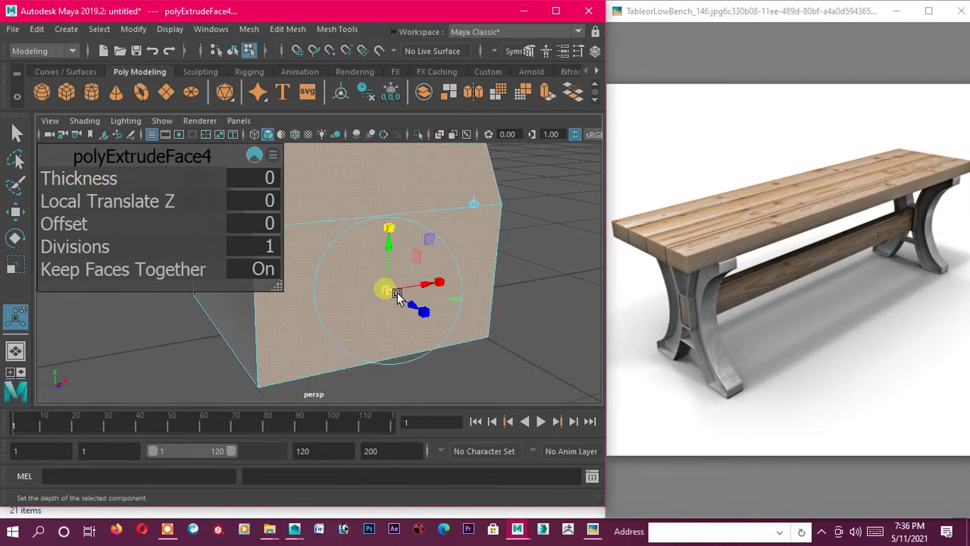
Offset the extruded faces into a rim, then extrude again and push them inward
drag(396, 294, 402, 247)
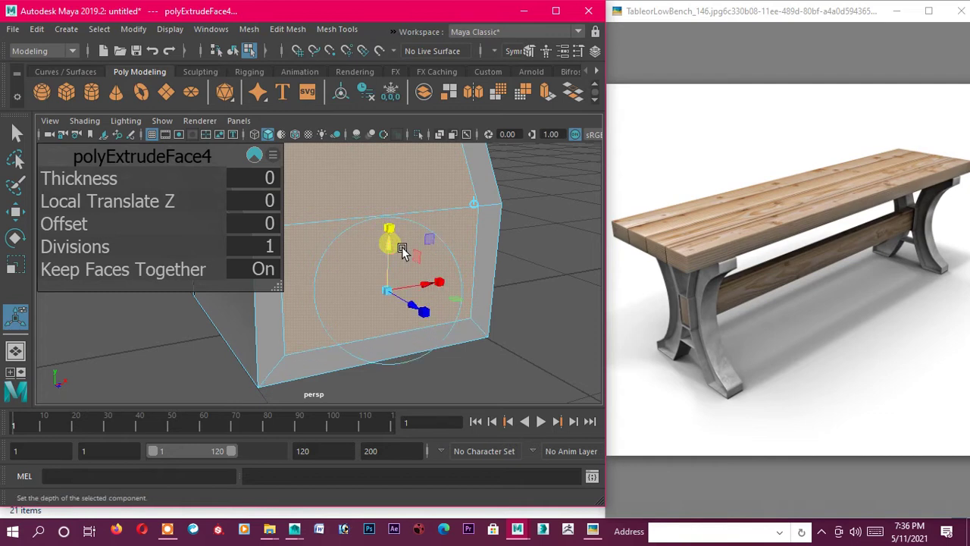
key(ctrl+e)
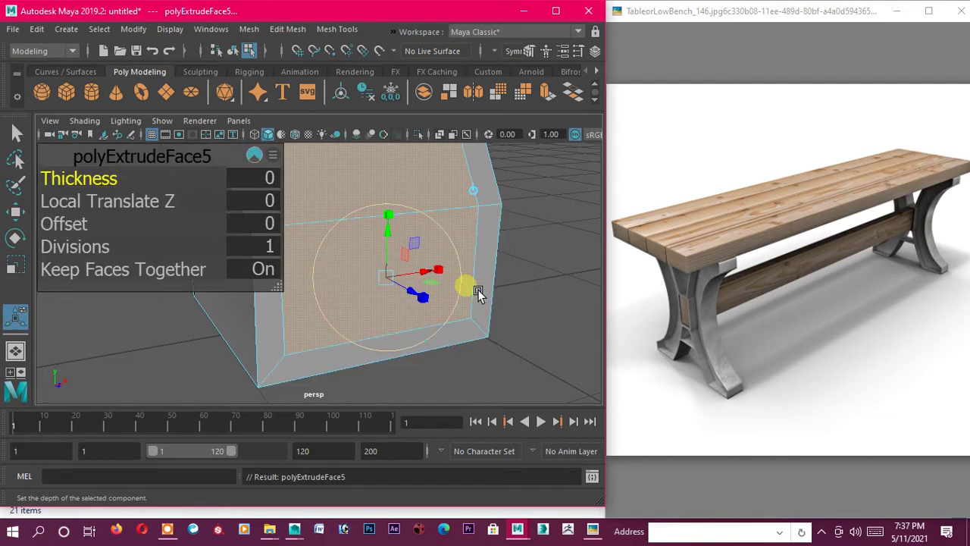
alt+drag(517, 290, 589, 313)
mouse_move(410, 282)
mouse_down()
mouse_move(356, 271)
mouse_move(547, 300)
mouse_up()
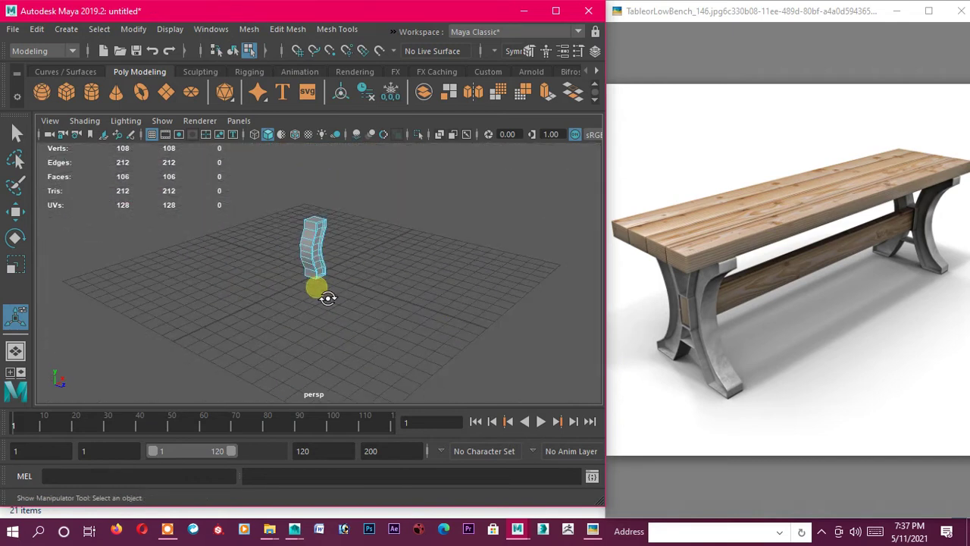
alt+right_drag(329, 298, 418, 289)
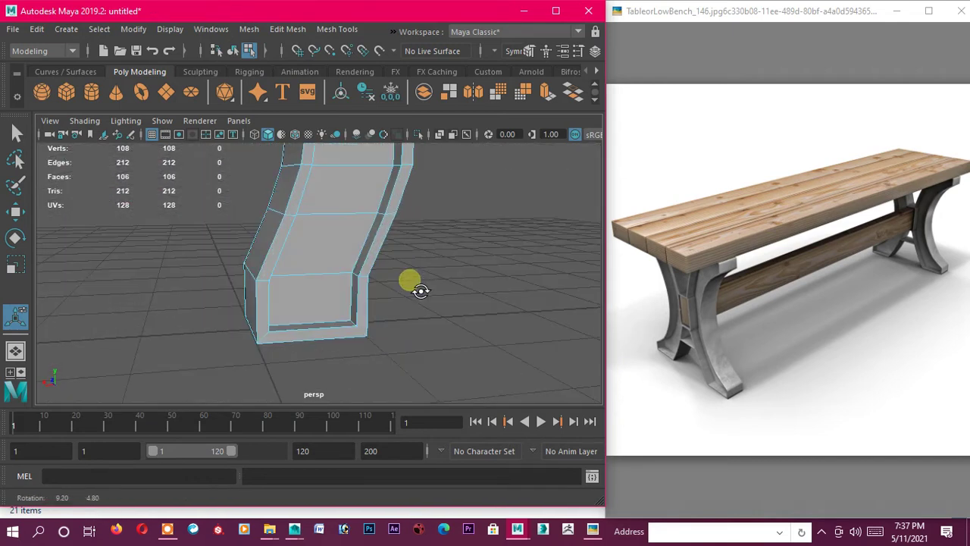
mouse_move(319, 296)
alt+mouse_down()
mouse_move(260, 277)
mouse_move(310, 245)
mouse_move(310, 340)
alt+mouse_up()
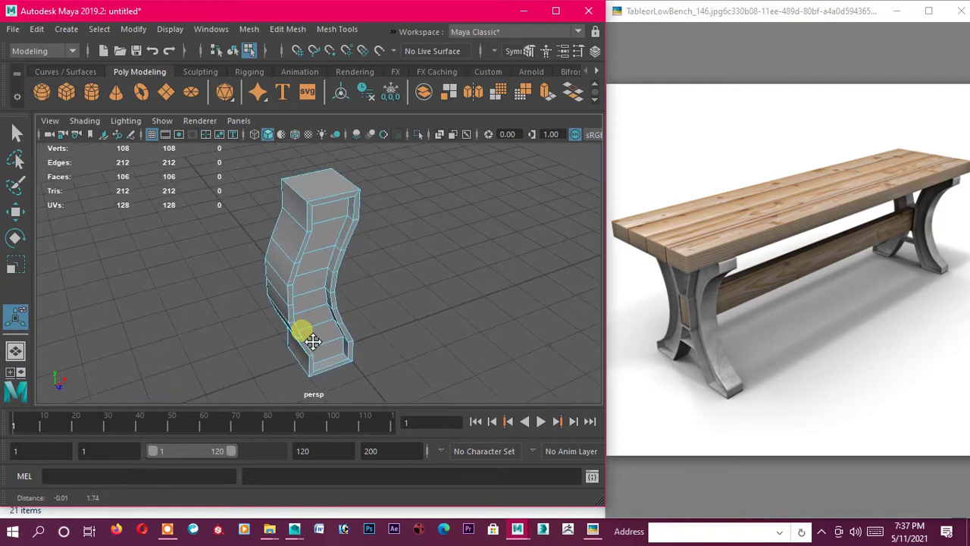
alt+right_drag(309, 340, 343, 205)
alt+drag(343, 206, 336, 336)
With the Custom shelf's Insert Edge Loop Tool, add loops along the top rim and near the left edge
click(225, 147)
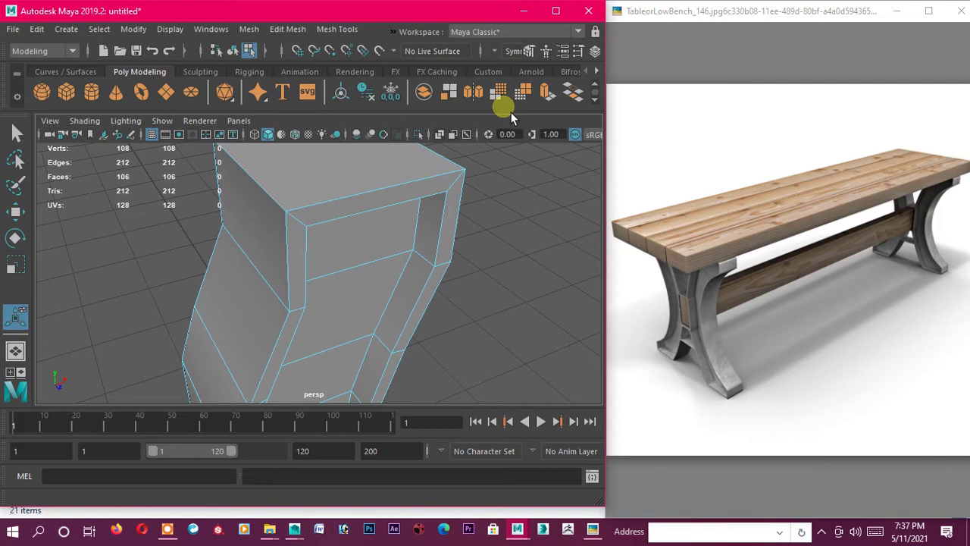
click(488, 71)
click(42, 91)
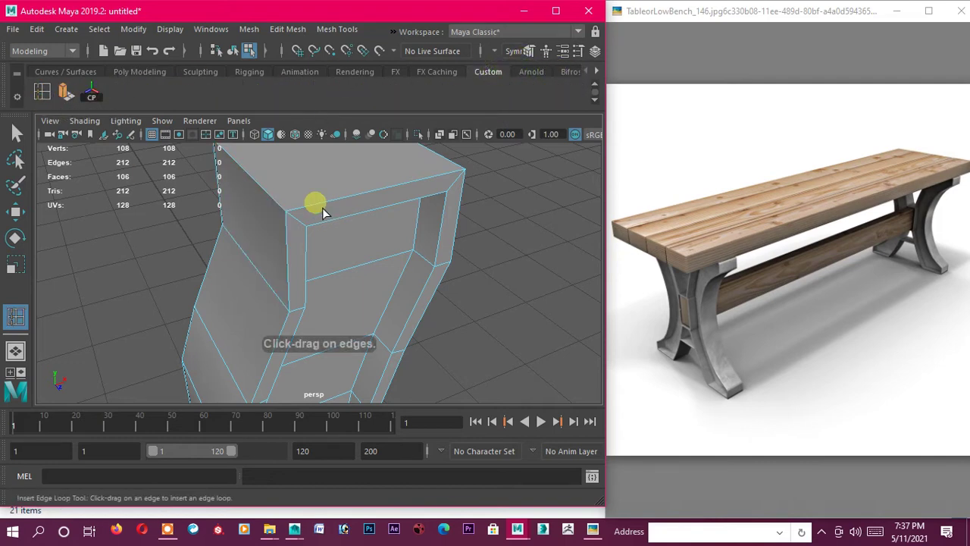
click(282, 203)
mouse_move(281, 202)
alt+mouse_down()
mouse_move(338, 242)
mouse_move(411, 221)
mouse_move(367, 282)
alt+mouse_up()
drag(300, 289, 282, 289)
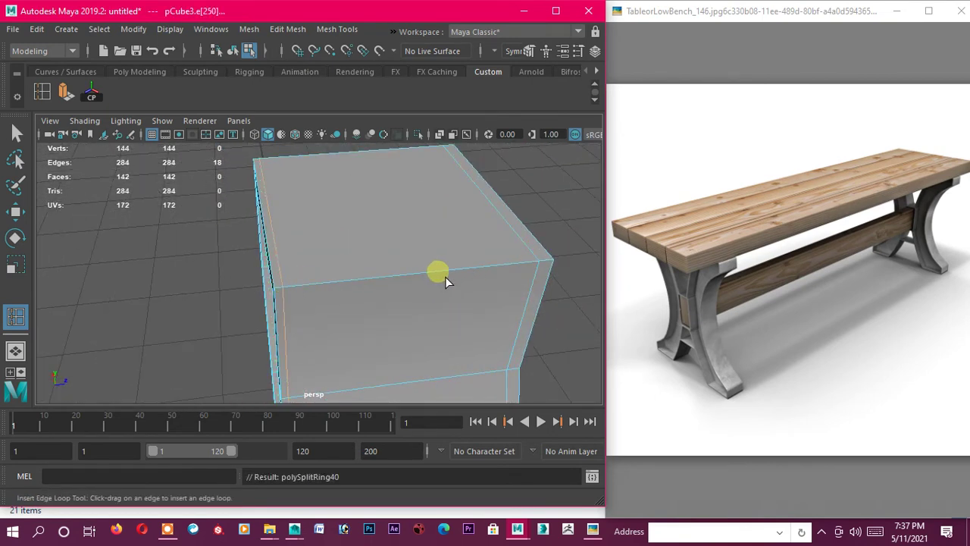
click(416, 279)
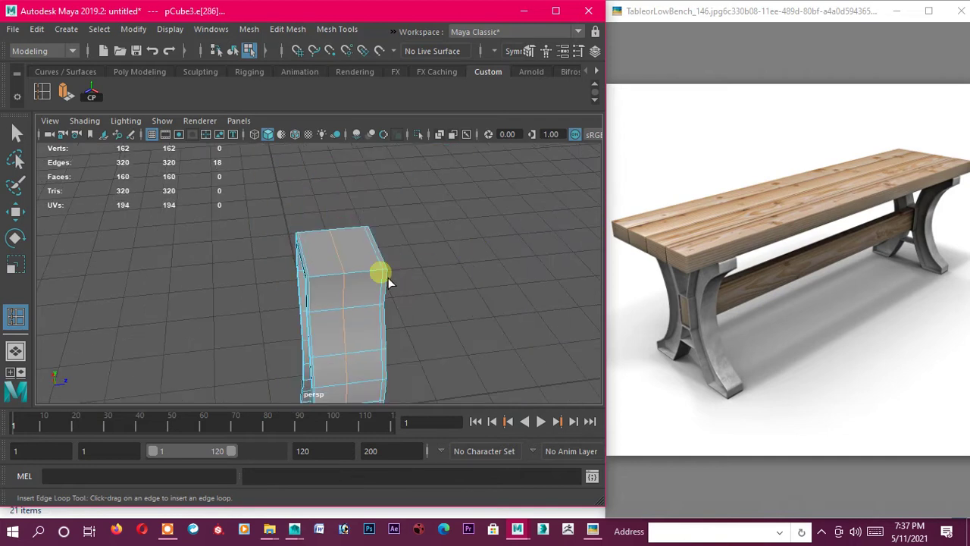
Add edge loops along the dark side strip and down the front face
scroll(386, 277, up, 3)
scroll(373, 254, up, 3)
scroll(393, 262, down, 5)
alt+drag(238, 325, 369, 298)
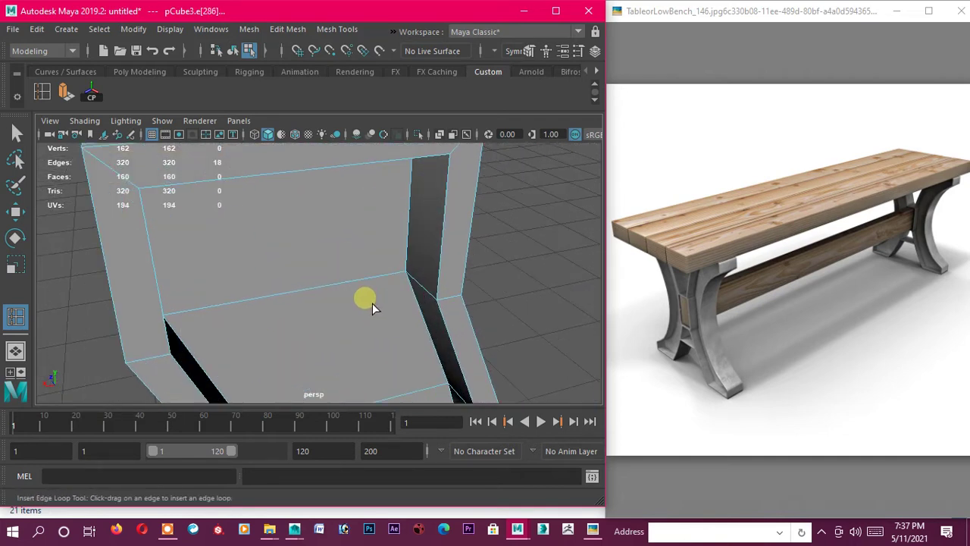
click(429, 300)
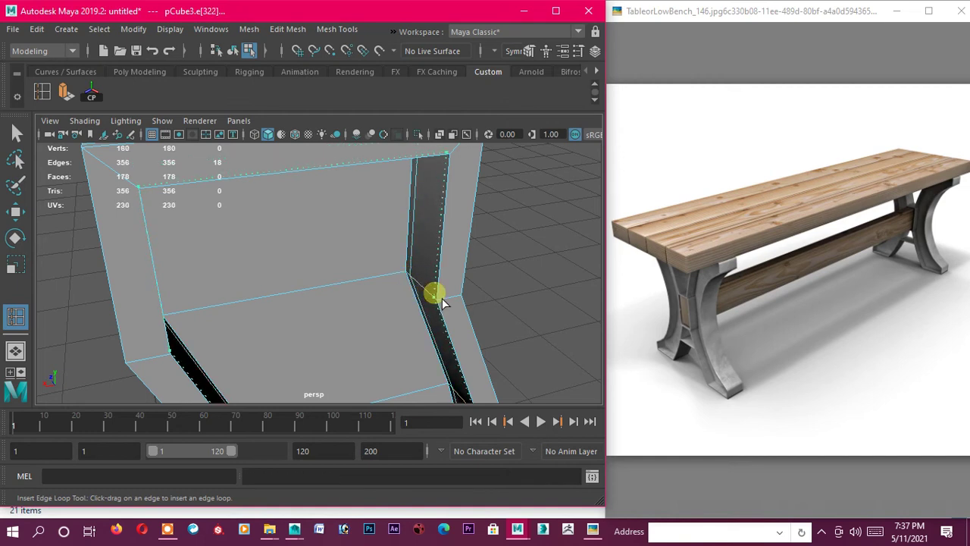
click(441, 297)
mouse_move(368, 281)
alt+mouse_down()
mouse_move(260, 268)
mouse_move(346, 284)
alt+mouse_up()
scroll(260, 283, down, 5)
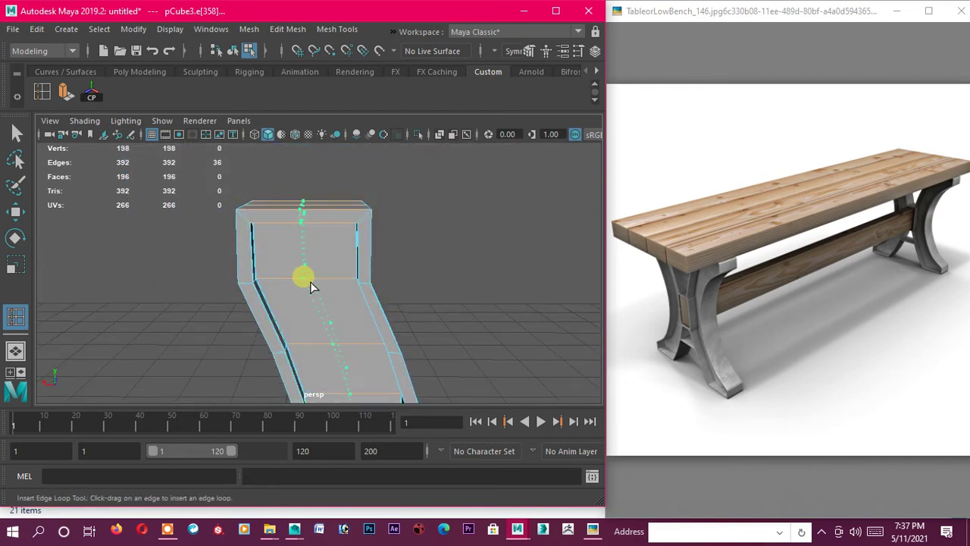
click(310, 283)
Add a vertical loop on the column and two loops across the lower floor
mouse_move(393, 273)
alt+mouse_down()
mouse_move(115, 292)
mouse_move(189, 269)
mouse_move(322, 198)
alt+mouse_up()
alt+right_drag(322, 198, 341, 214)
alt+drag(340, 215, 303, 245)
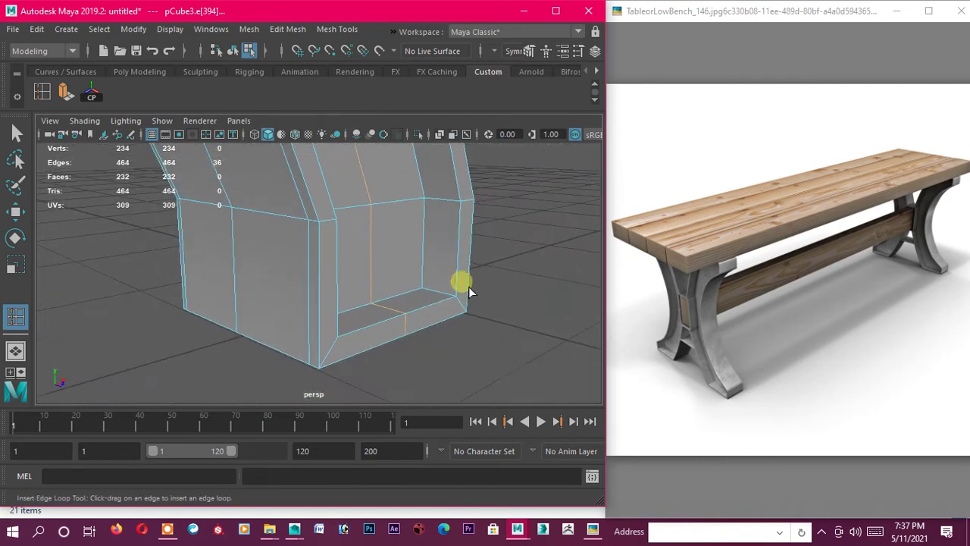
scroll(468, 290, up, 2)
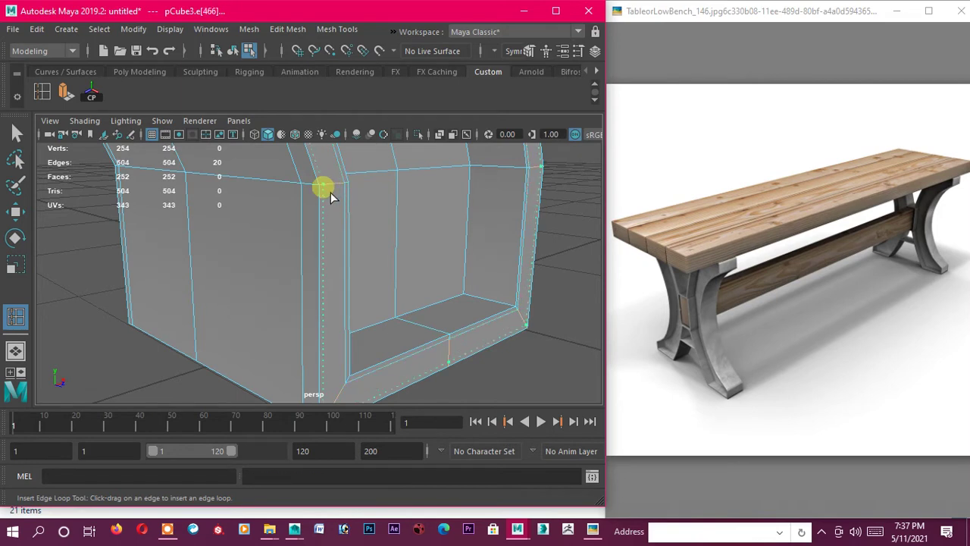
click(330, 192)
scroll(401, 231, down, 3)
scroll(403, 258, up, 3)
scroll(411, 275, up, 3)
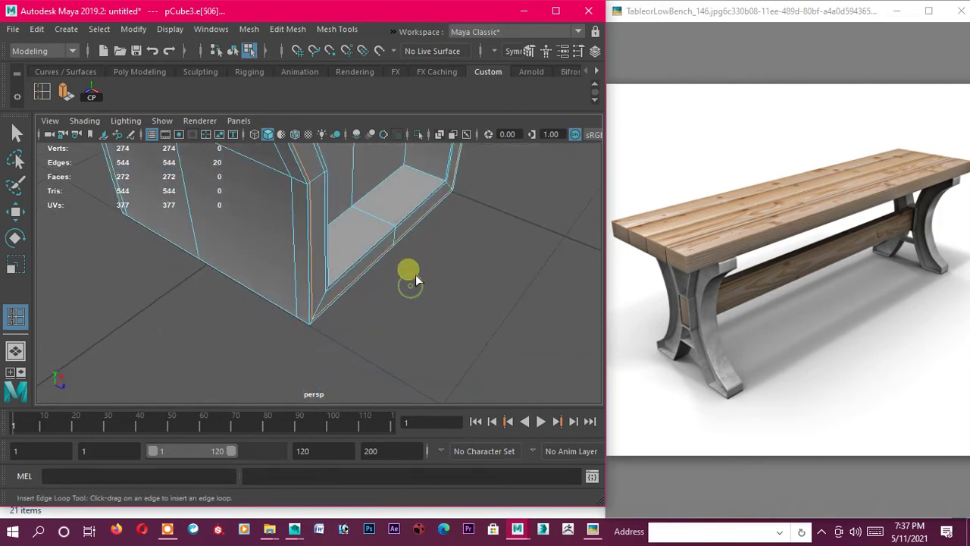
click(399, 228)
click(366, 221)
Add supporting loops along the recess edge, the inner rim and the top rim
alt+drag(364, 217, 253, 187)
mouse_move(254, 187)
alt+middle_down()
mouse_move(307, 211)
mouse_move(160, 154)
alt+middle_up()
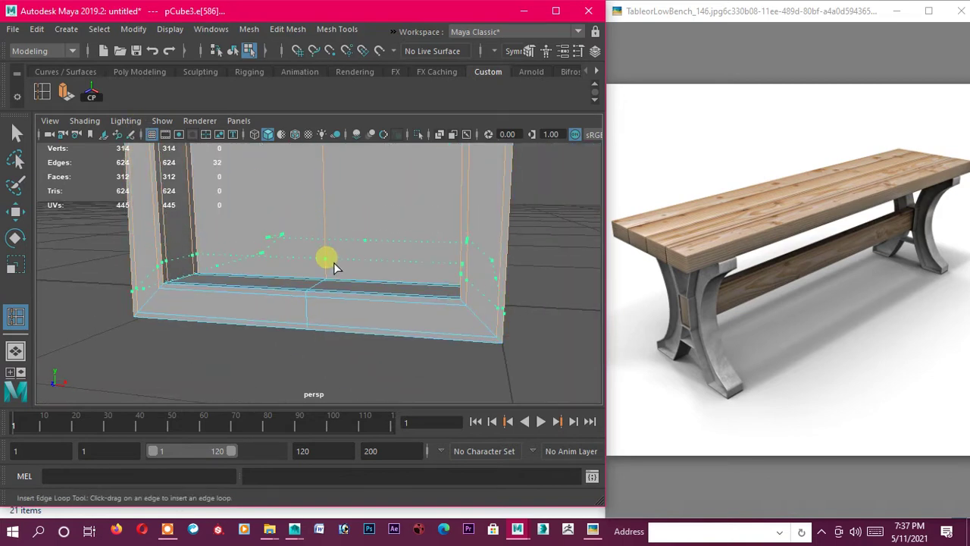
click(333, 262)
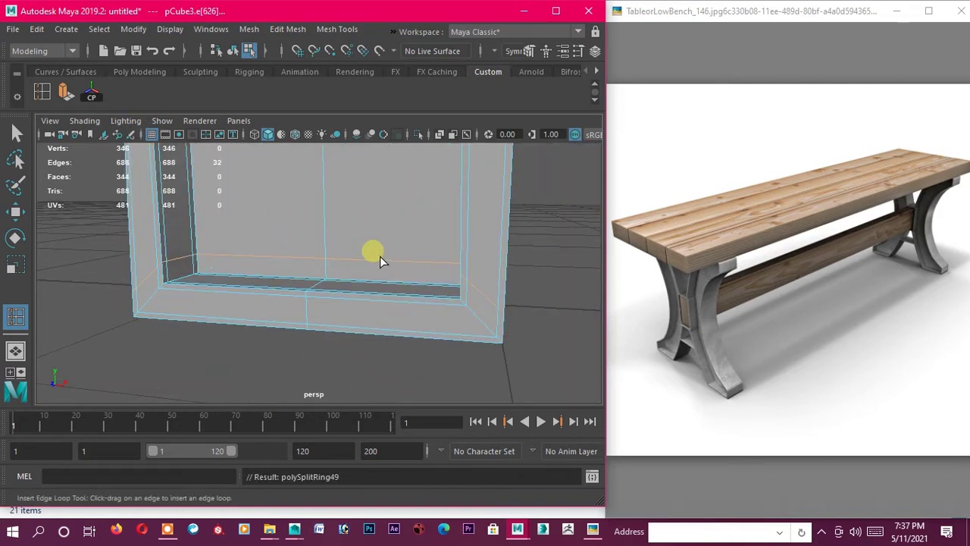
drag(268, 259, 211, 259)
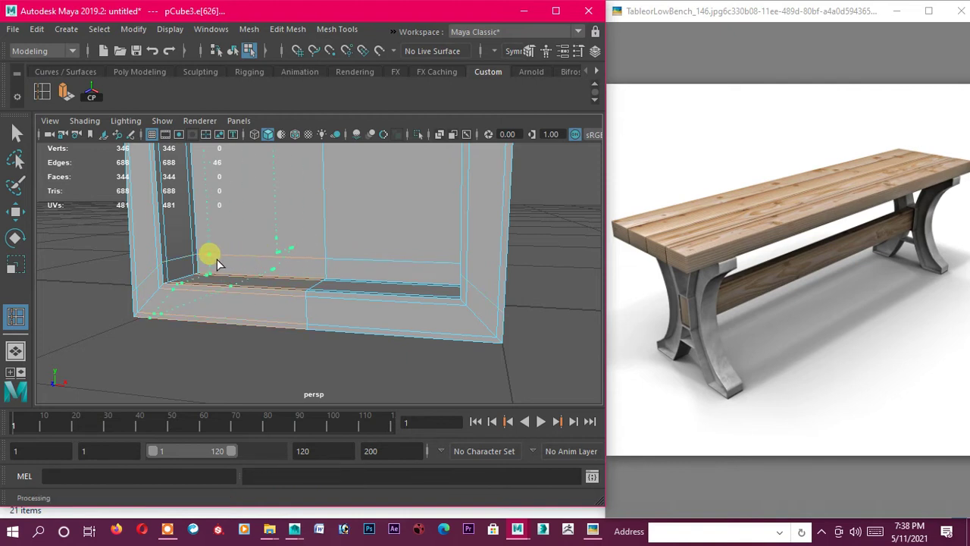
drag(391, 257, 397, 266)
drag(456, 270, 367, 220)
drag(448, 467, 277, 206)
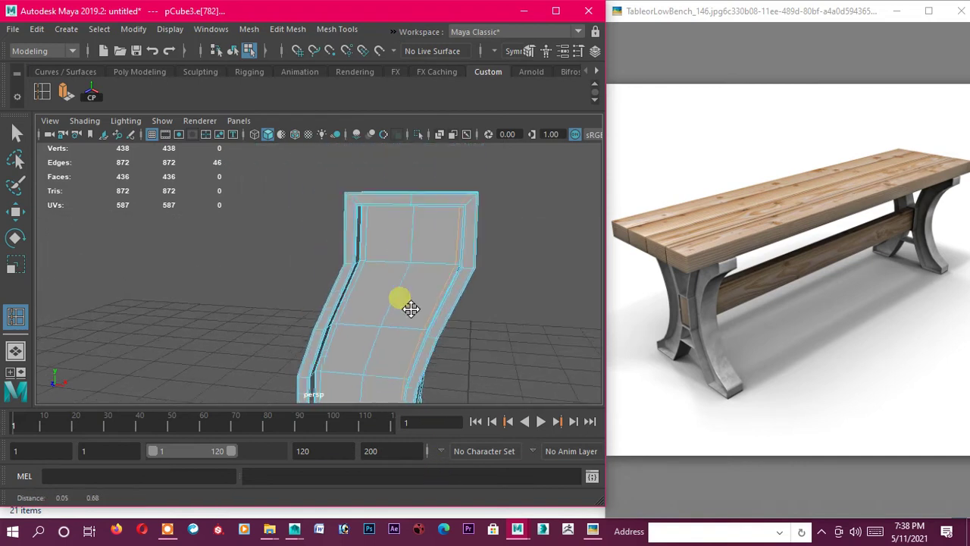
shift+right_drag(277, 206, 361, 285)
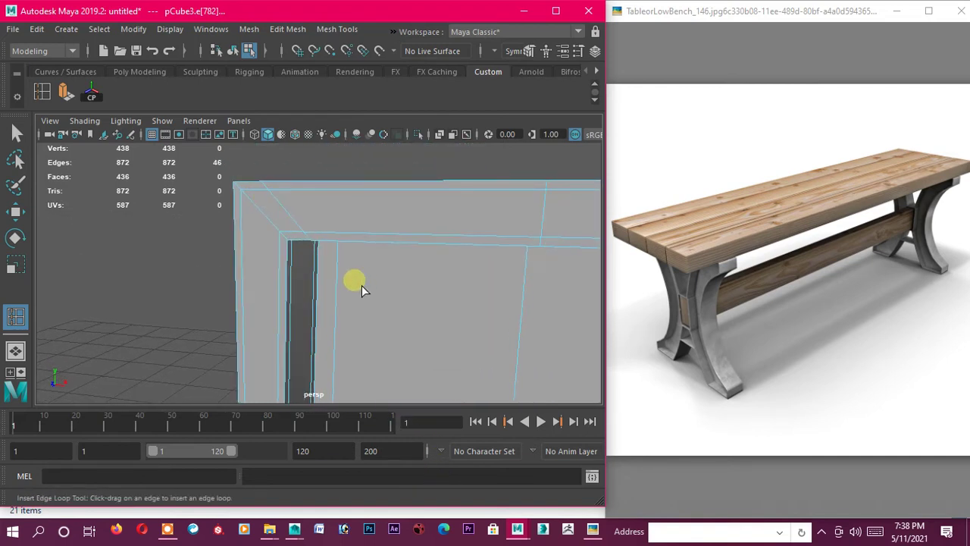
click(350, 257)
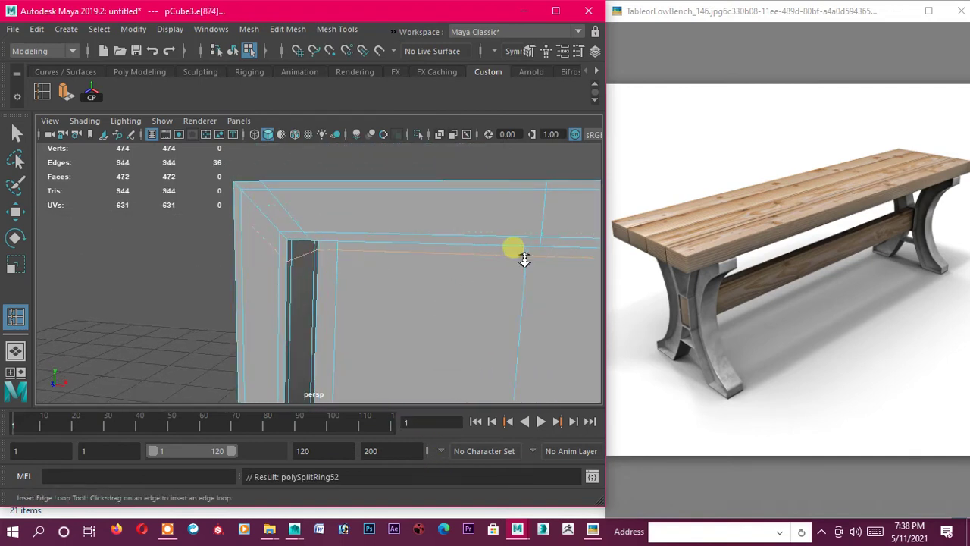
Insert two more supporting loops beside the inner corner of the opening
scroll(513, 249, down, 5)
alt+drag(463, 290, 249, 299)
scroll(320, 308, up, 3)
scroll(320, 308, up, 3)
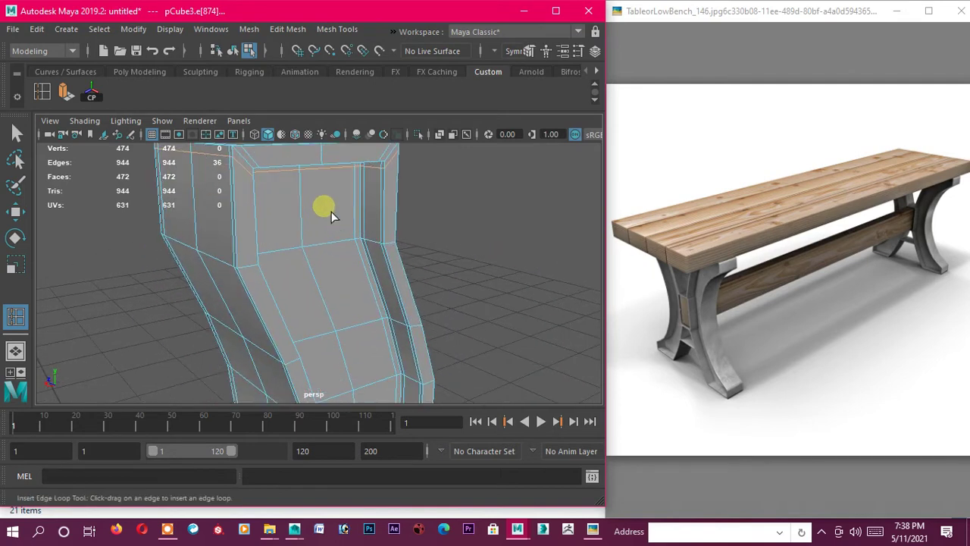
alt+drag(325, 210, 241, 251)
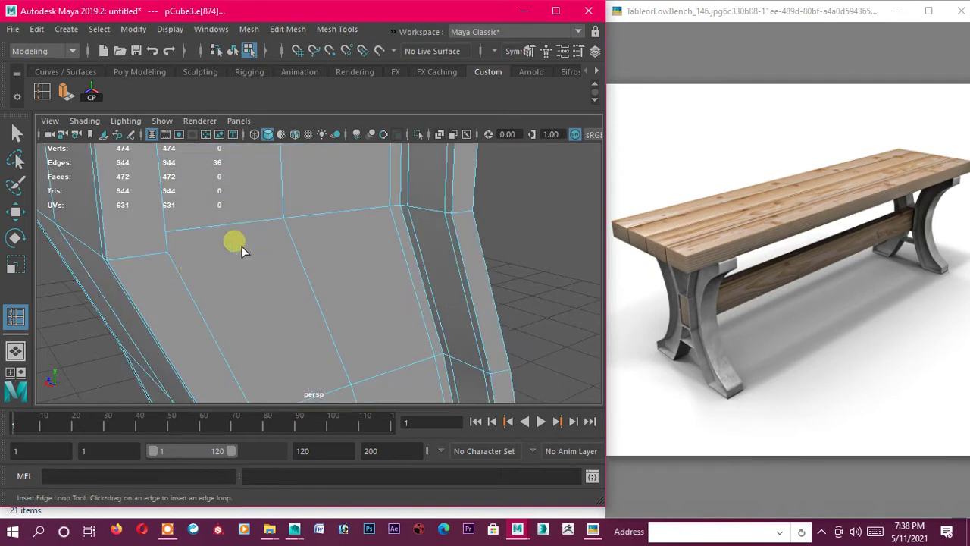
click(169, 259)
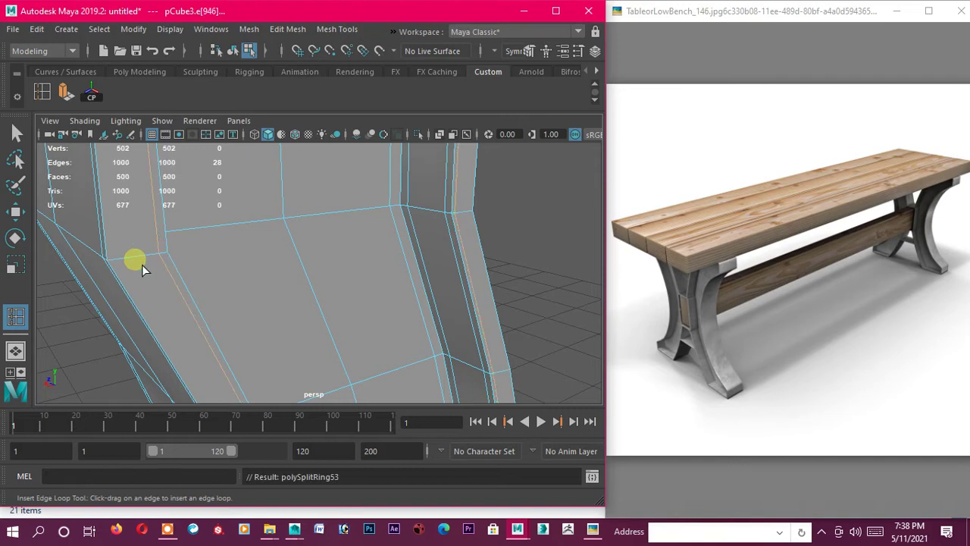
click(120, 266)
scroll(245, 281, down, 3)
mouse_move(245, 282)
alt+mouse_down()
mouse_move(336, 188)
mouse_move(362, 230)
alt+mouse_up()
scroll(362, 231, up, 3)
mouse_move(424, 229)
alt+mouse_down()
mouse_move(346, 314)
mouse_move(340, 340)
alt+mouse_up()
scroll(430, 239, down, 3)
mouse_move(432, 242)
alt+mouse_down()
mouse_move(403, 310)
mouse_move(395, 279)
alt+mouse_up()
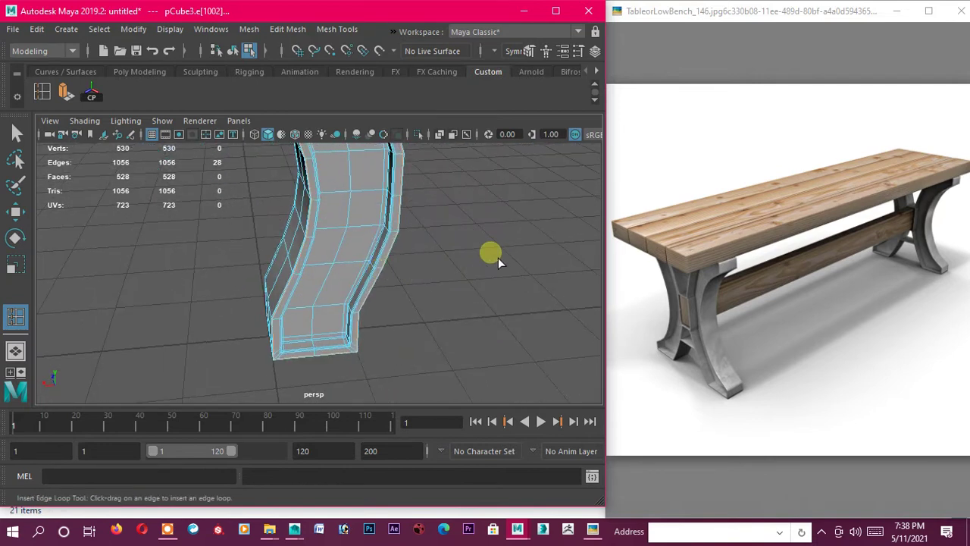
Select the whole pCube3 curved leg object and preview it as a smoothed mesh
key(w)
right_click(353, 228)
click(352, 224)
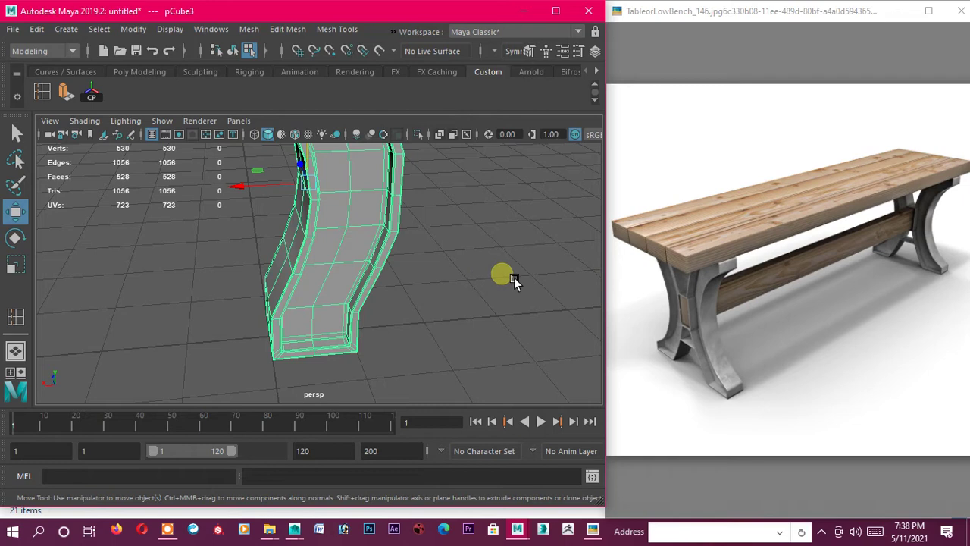
key(3)
right_click(400, 266)
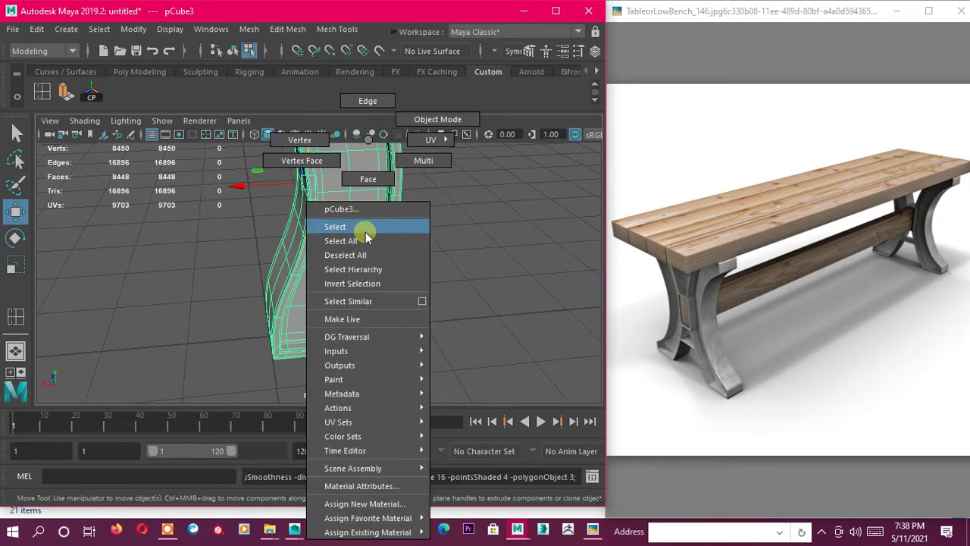
click(364, 225)
click(484, 263)
Reselect the curved leg and show it centred in a single front view
scroll(483, 263, down, 2)
alt+middle_drag(484, 263, 357, 251)
alt+right_drag(358, 251, 364, 307)
mouse_move(363, 308)
alt+mouse_down()
mouse_move(589, 328)
mouse_move(294, 306)
mouse_move(186, 309)
alt+mouse_up()
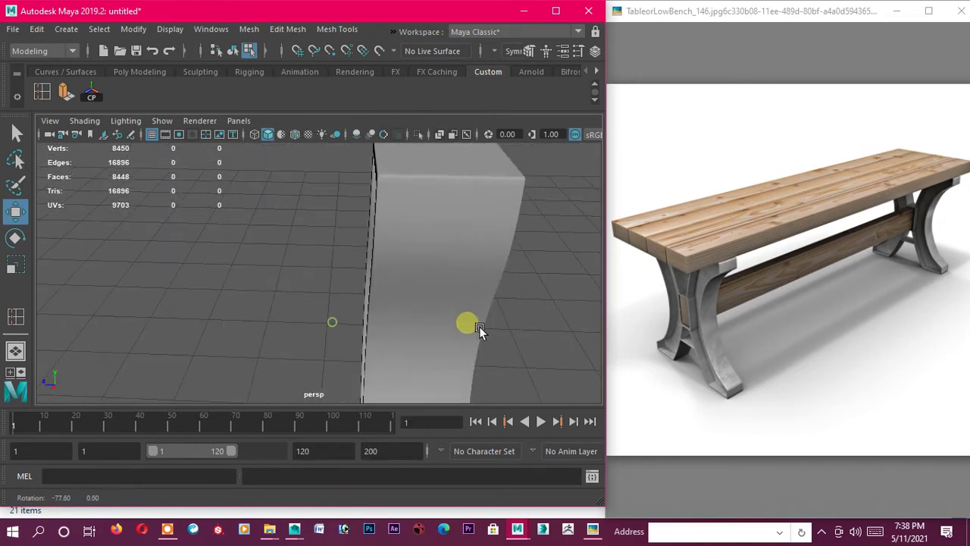
scroll(189, 312, down, 3)
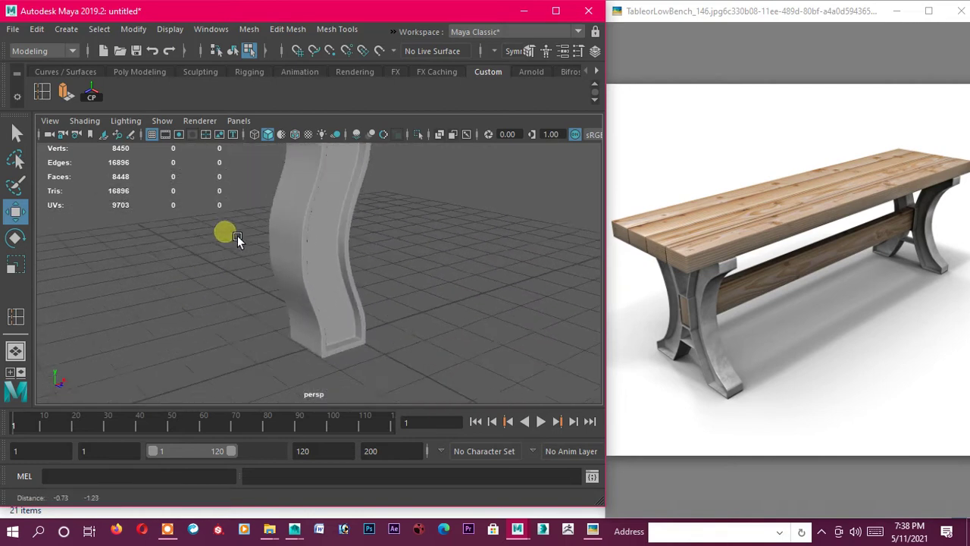
click(304, 258)
scroll(370, 261, up, 1)
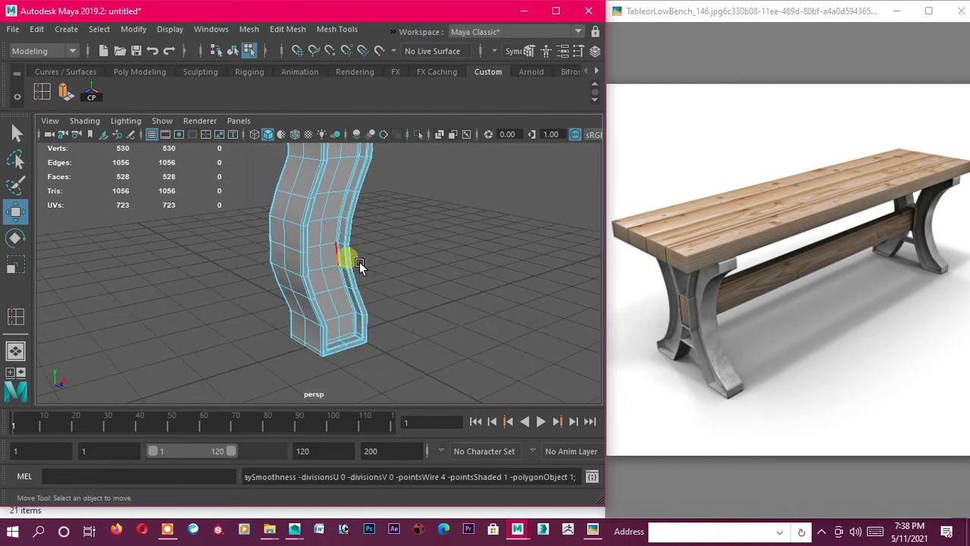
scroll(337, 254, up, 3)
mouse_move(338, 254)
alt+mouse_down()
mouse_move(338, 224)
mouse_move(306, 277)
alt+mouse_up()
key(space)
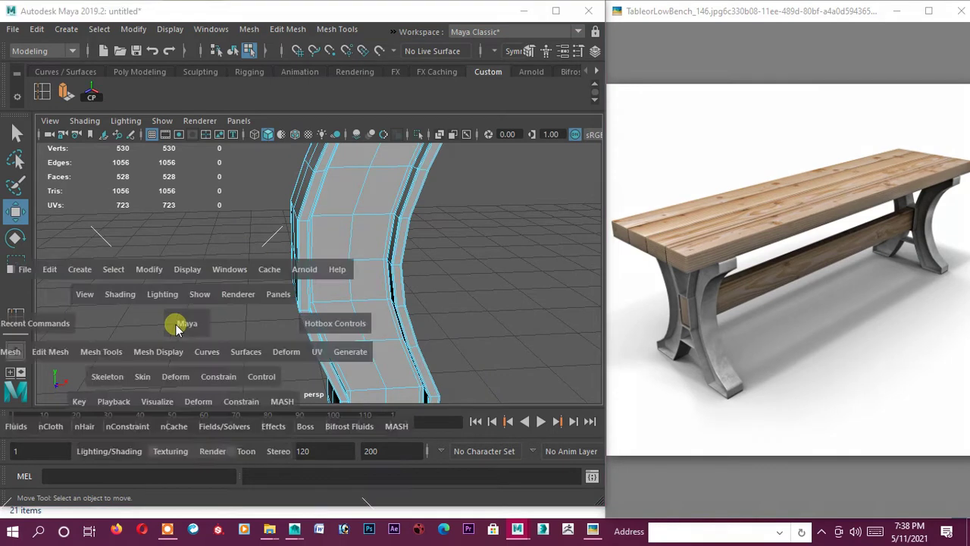
key(space)
mouse_move(321, 199)
alt+middle_down()
mouse_move(430, 358)
mouse_move(342, 327)
mouse_move(364, 267)
alt+middle_up()
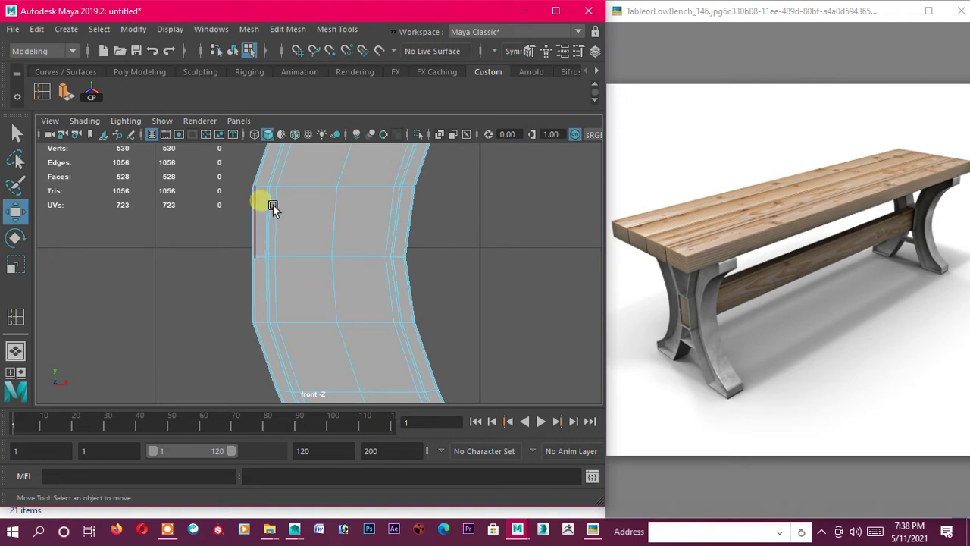
Insert two horizontal edge loops across the leg, one near the top and one lower down
click(46, 92)
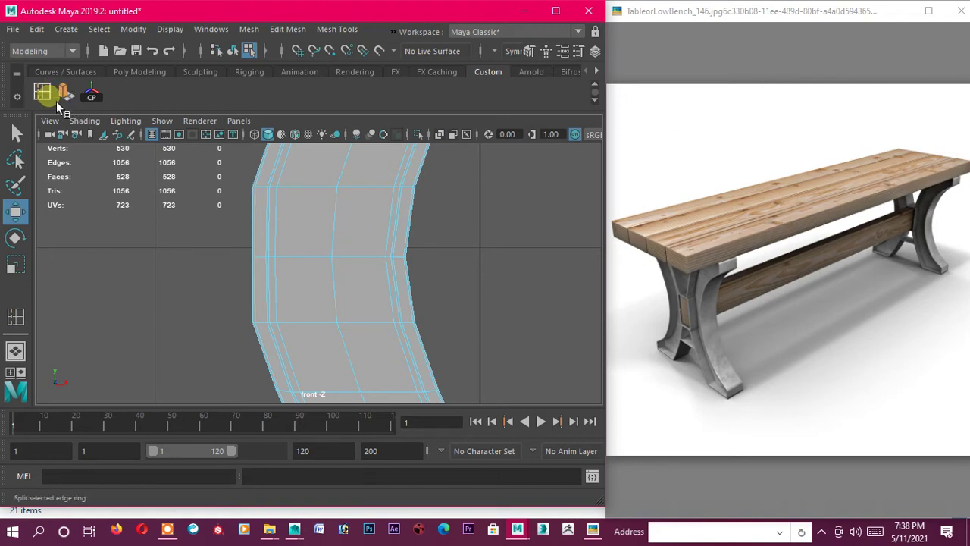
scroll(339, 254, up, 2)
scroll(318, 296, up, 1)
click(304, 333)
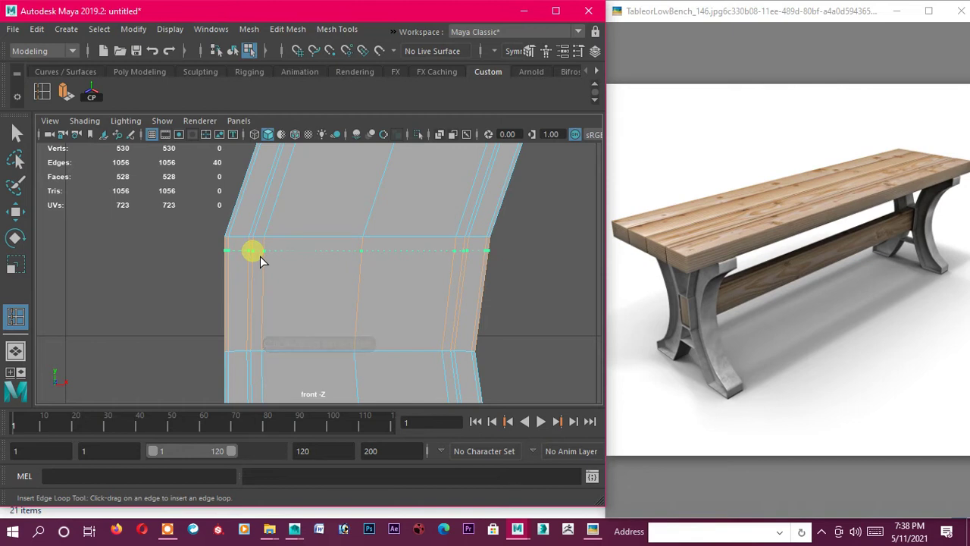
drag(260, 257, 260, 264)
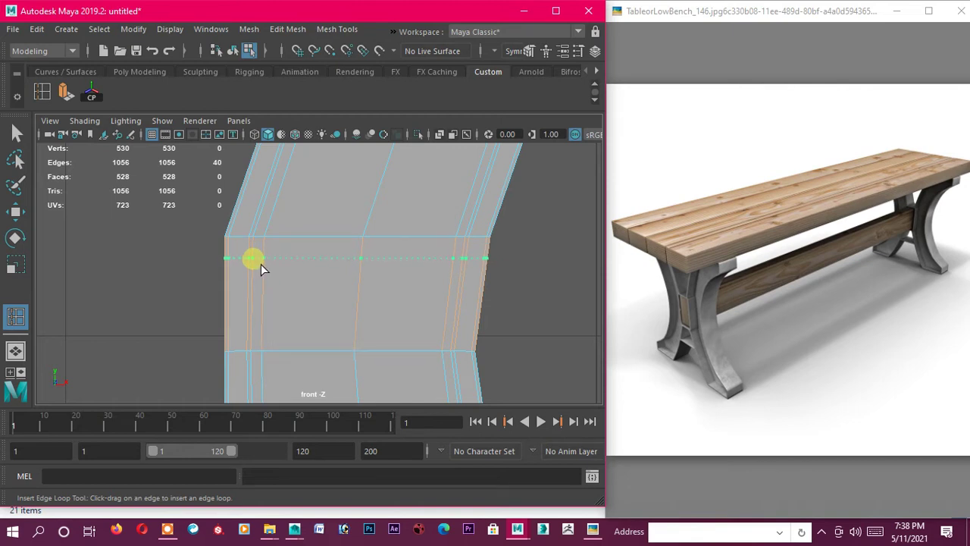
drag(263, 266, 262, 265)
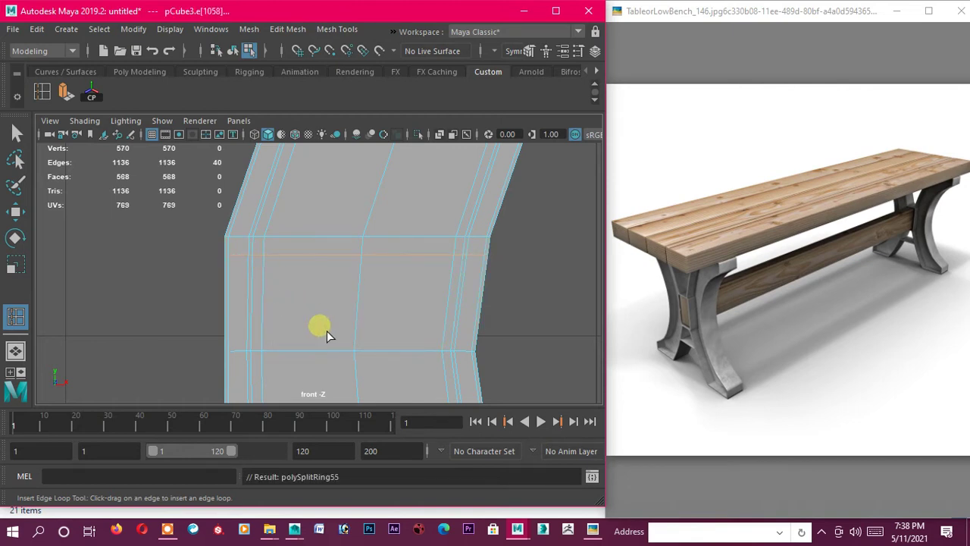
alt+middle_drag(318, 326, 301, 250)
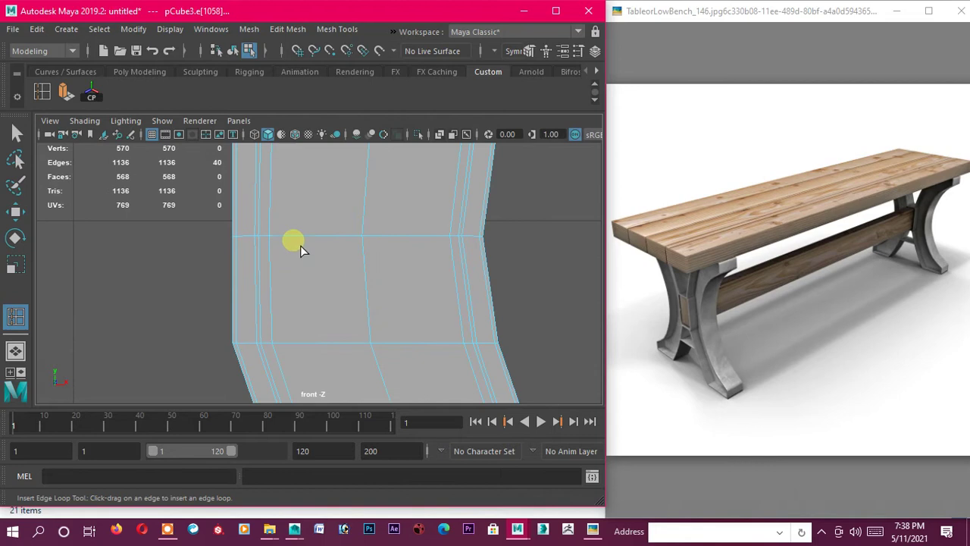
click(270, 334)
scroll(383, 297, down, 5)
scroll(349, 304, up, 2)
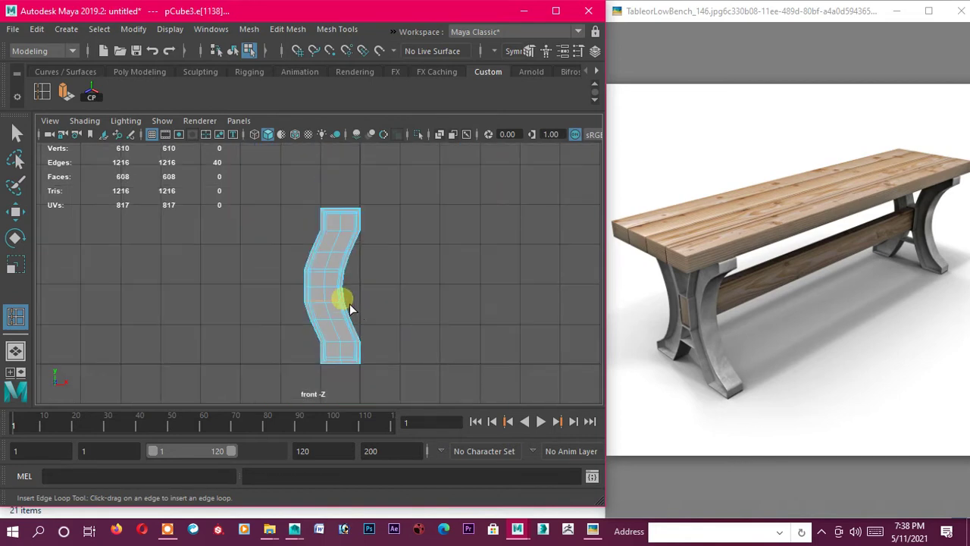
scroll(343, 306, up, 2)
Preview the leg smoothed, then return it to the unsmoothed display
key(w)
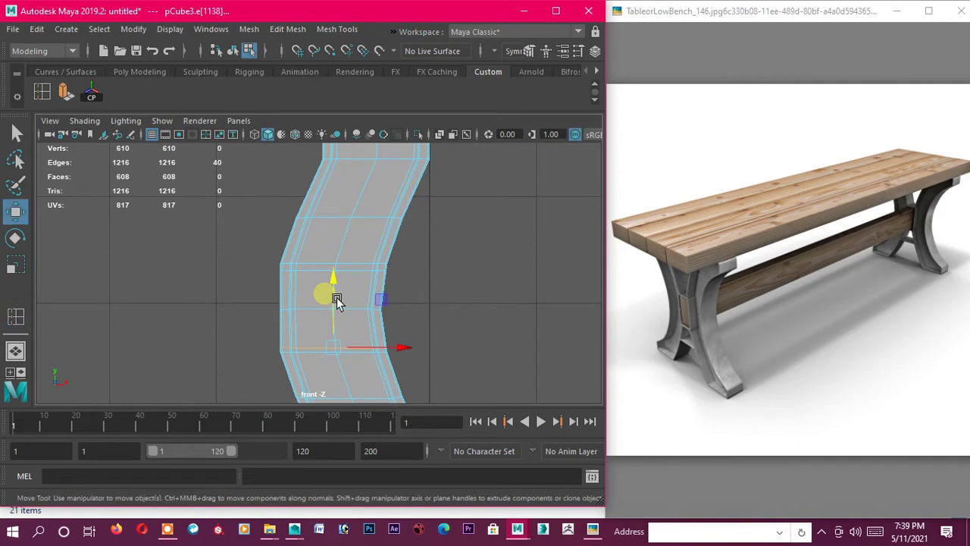
key(3)
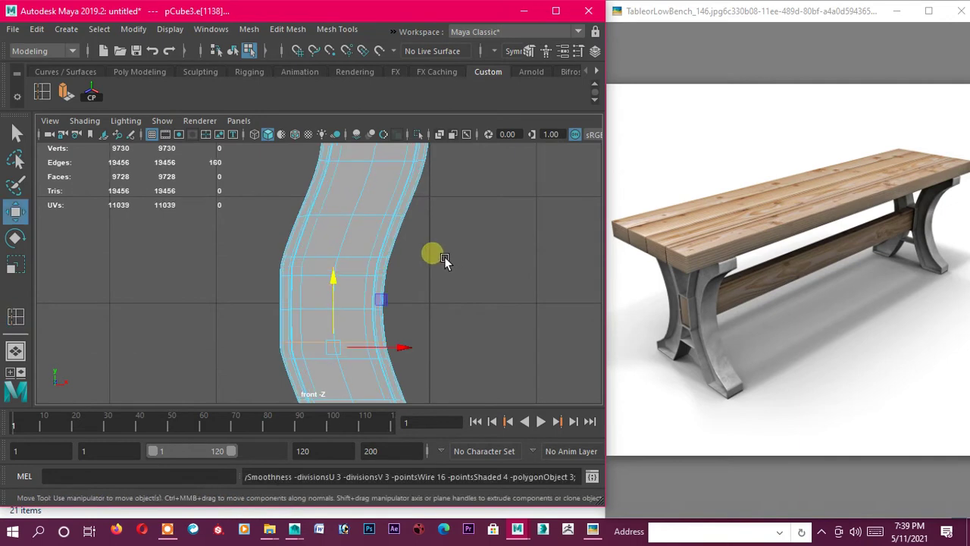
key(1)
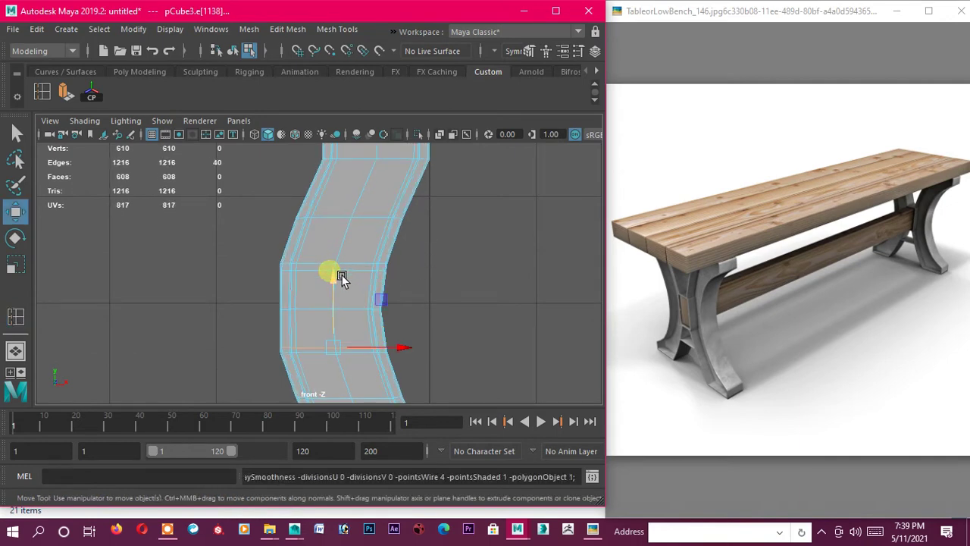
scroll(305, 276, up, 3)
In vertex mode, marquee the middle row of vertices and raise it slightly
right_drag(243, 189, 258, 158)
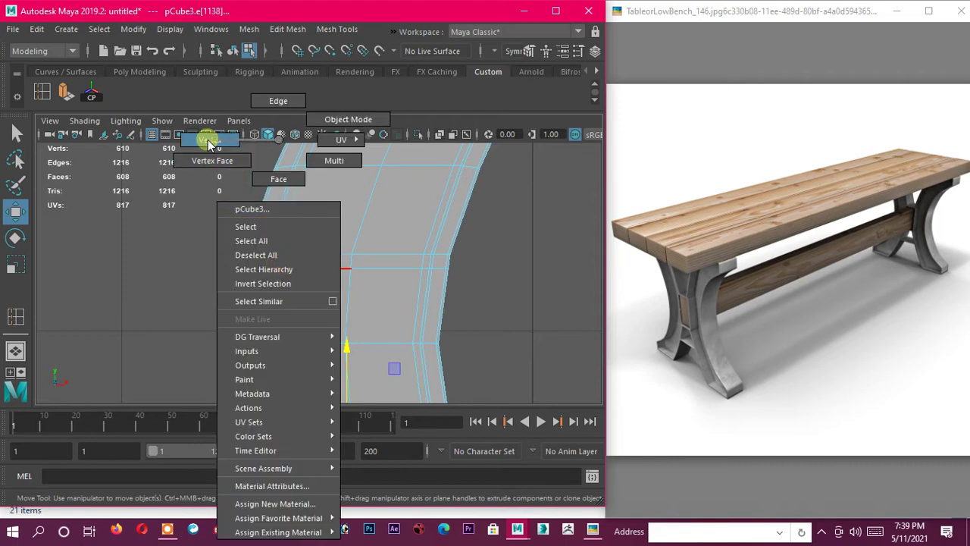
scroll(247, 294, up, 1)
drag(201, 265, 466, 304)
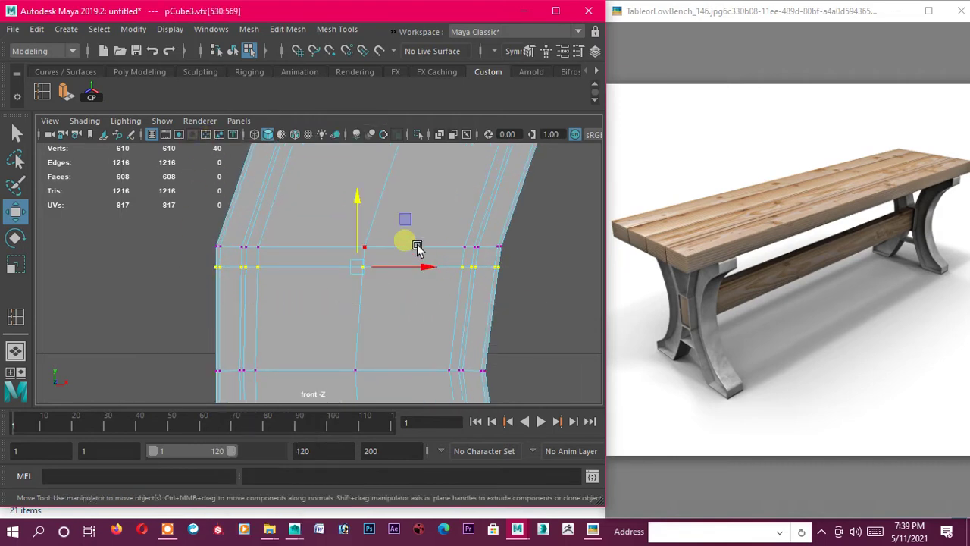
drag(367, 199, 367, 198)
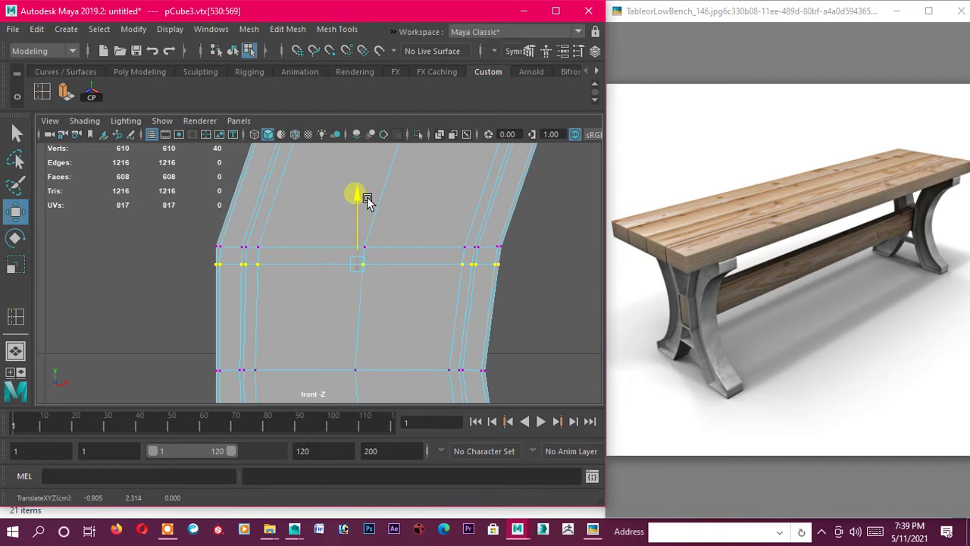
click(375, 332)
Select another middle row of vertices, then return to object mode
scroll(384, 327, down, 5)
scroll(369, 226, up, 3)
scroll(297, 288, up, 2)
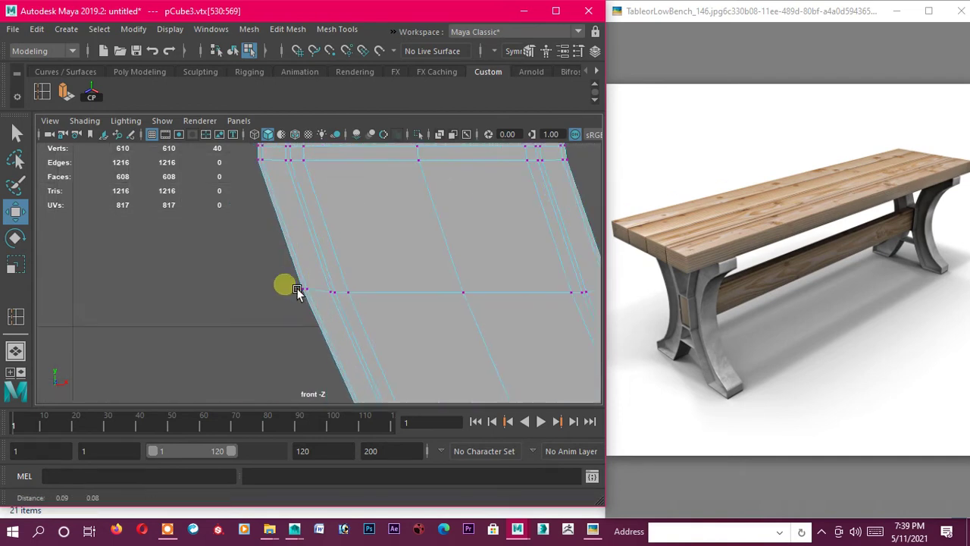
scroll(234, 348, up, 1)
drag(145, 243, 271, 283)
scroll(282, 285, down, 5)
scroll(335, 256, up, 2)
right_drag(334, 257, 388, 119)
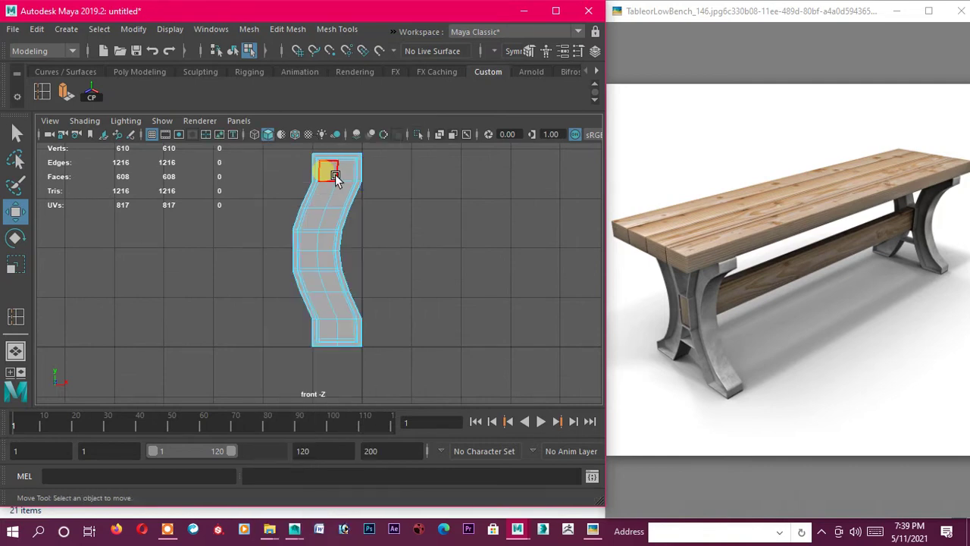
Back in the perspective view, select the strip of side faces on the leg
key(space)
key(space)
scroll(412, 281, up, 3)
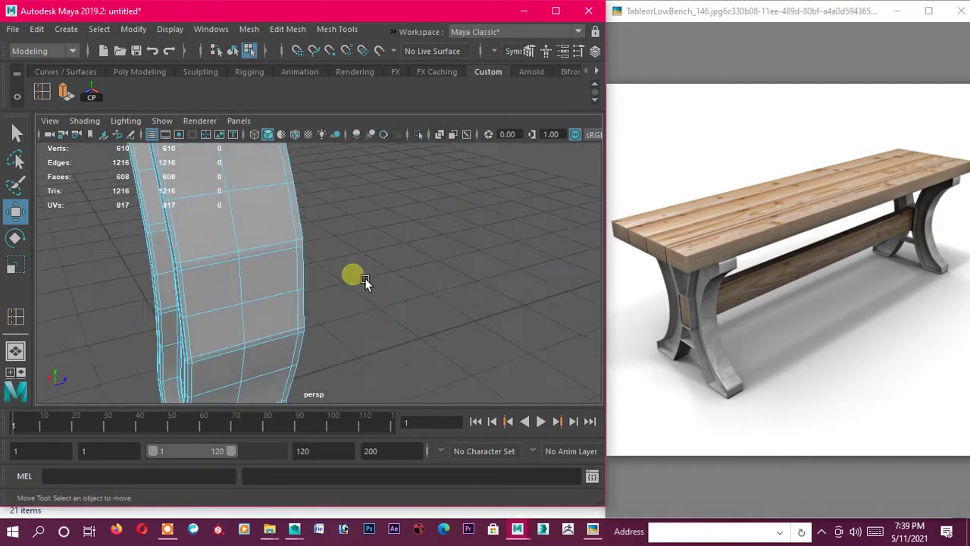
scroll(351, 275, up, 3)
scroll(227, 235, up, 3)
scroll(220, 247, up, 2)
drag(113, 227, 212, 213)
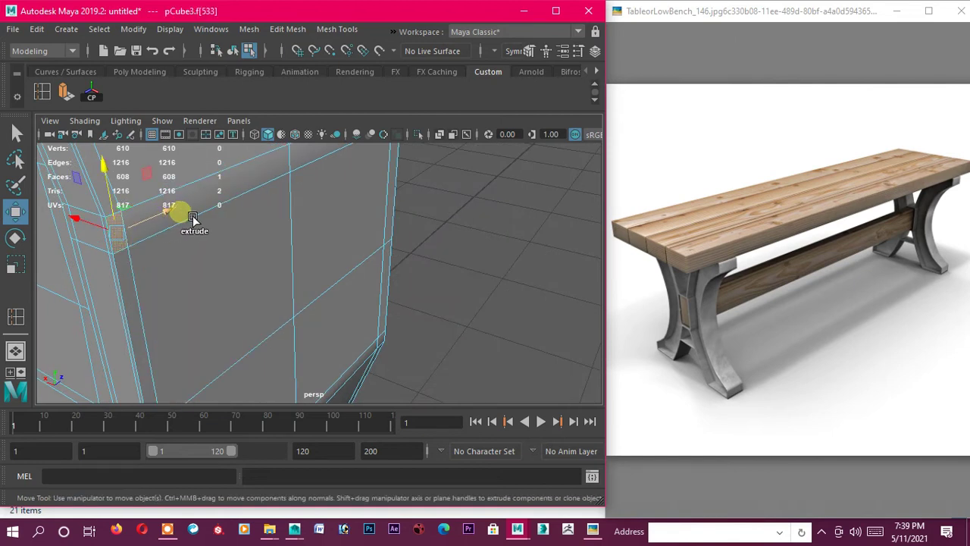
alt+drag(288, 206, 202, 291)
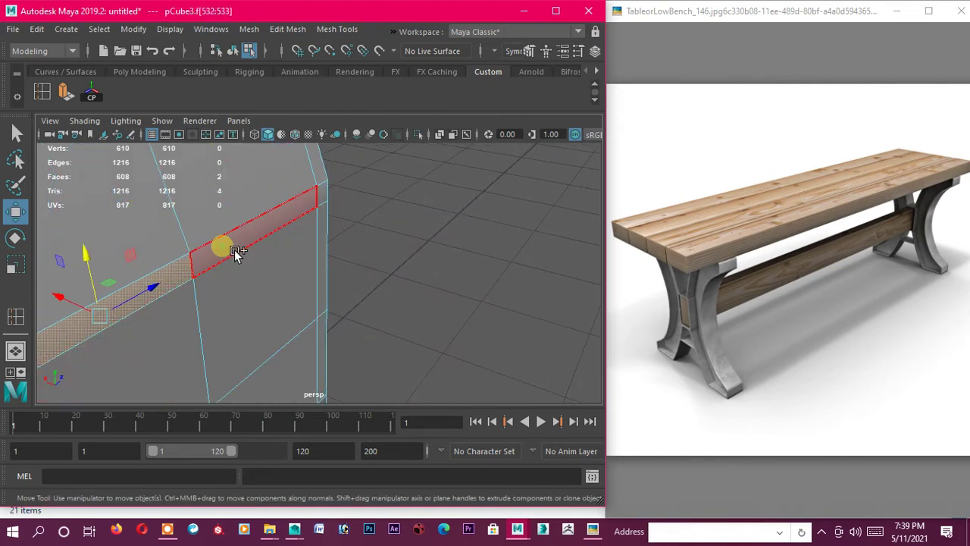
shift+click(257, 231)
shift+click(337, 198)
mouse_move(394, 256)
alt+mouse_down()
mouse_move(389, 163)
mouse_move(281, 247)
mouse_move(281, 239)
mouse_move(235, 266)
mouse_move(381, 244)
alt+mouse_up()
shift+click(381, 244)
key(f)
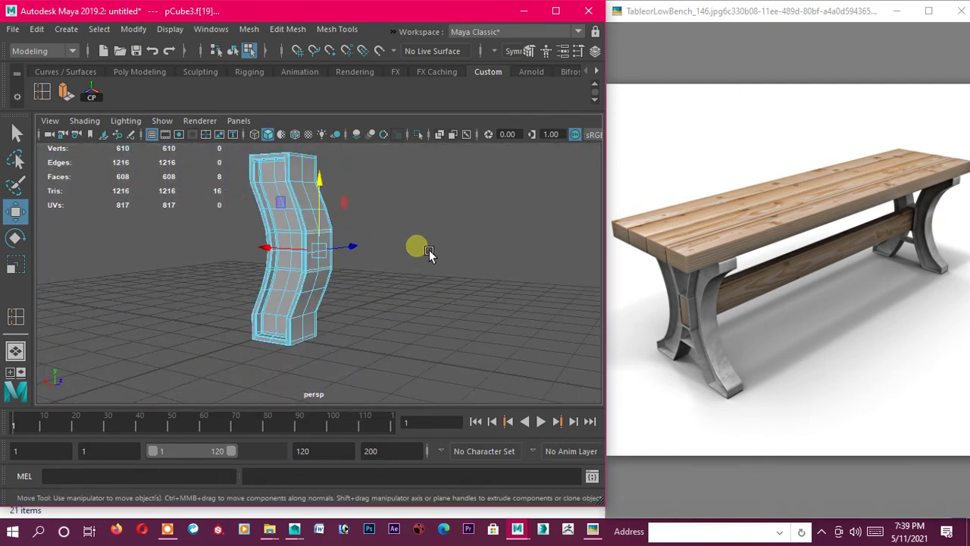
scroll(448, 240, up, 3)
mouse_move(457, 200)
alt+mouse_down()
mouse_move(403, 212)
mouse_move(152, 136)
alt+mouse_up()
click(152, 136)
Extrude the selected side faces with Ctrl+E and pull them out into two flat arms
key(ctrl+e)
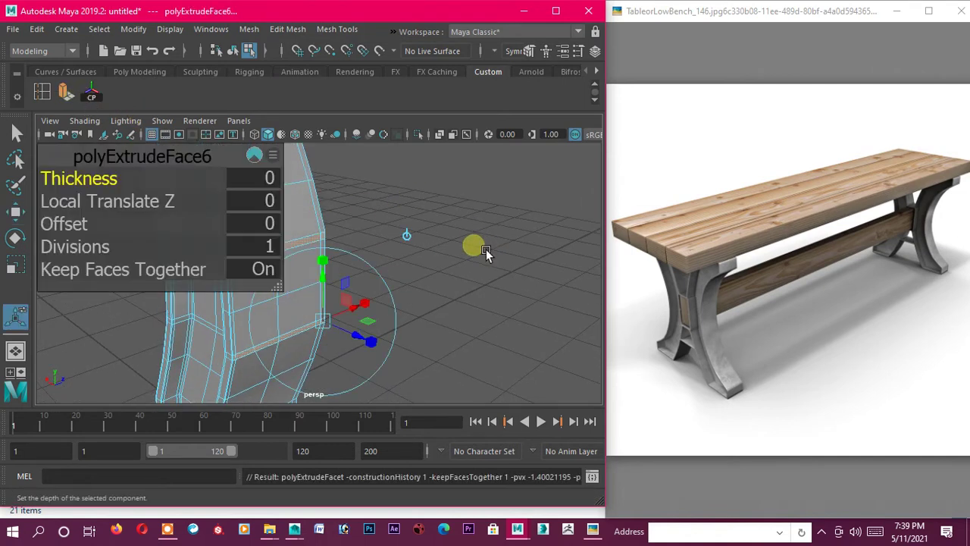
mouse_move(439, 296)
alt+mouse_down()
mouse_move(465, 277)
mouse_move(392, 294)
mouse_move(416, 294)
alt+mouse_up()
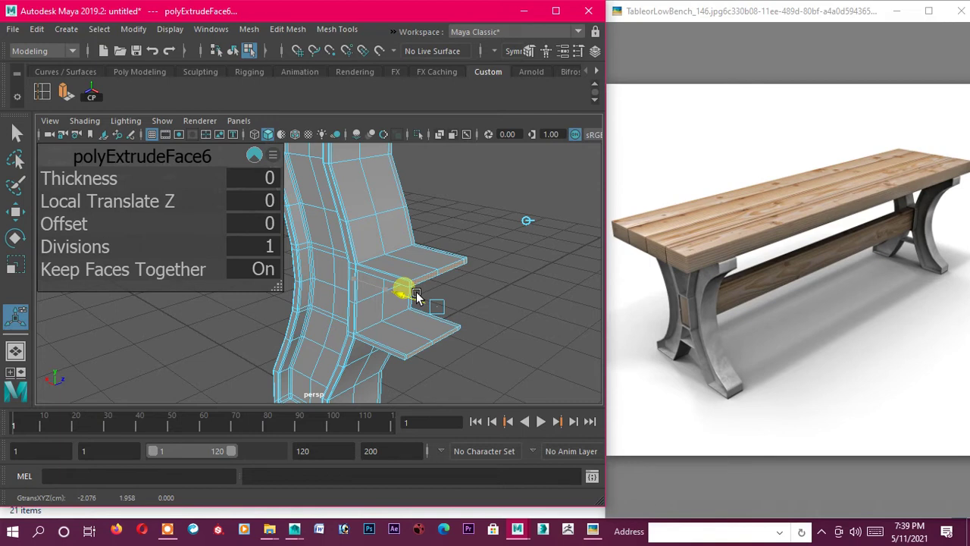
drag(417, 294, 416, 295)
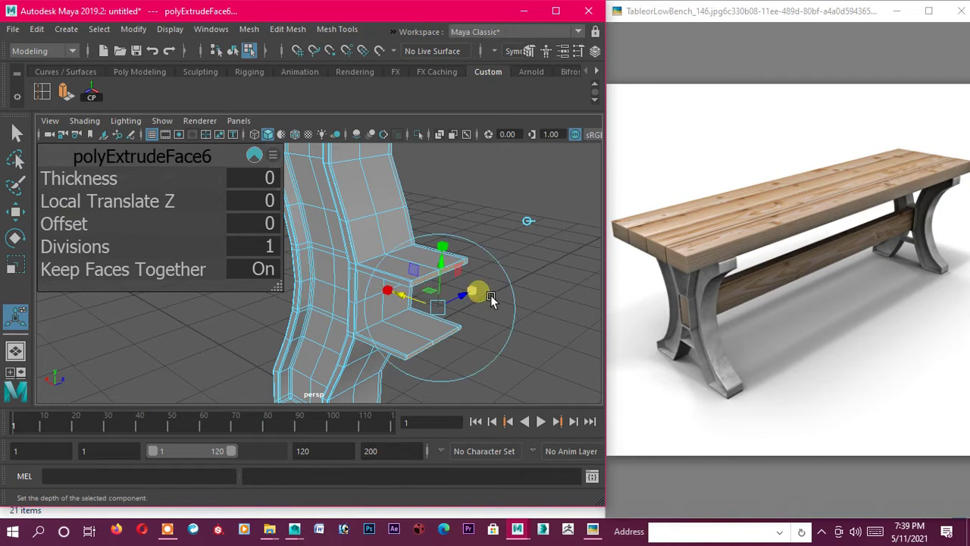
drag(491, 299, 543, 277)
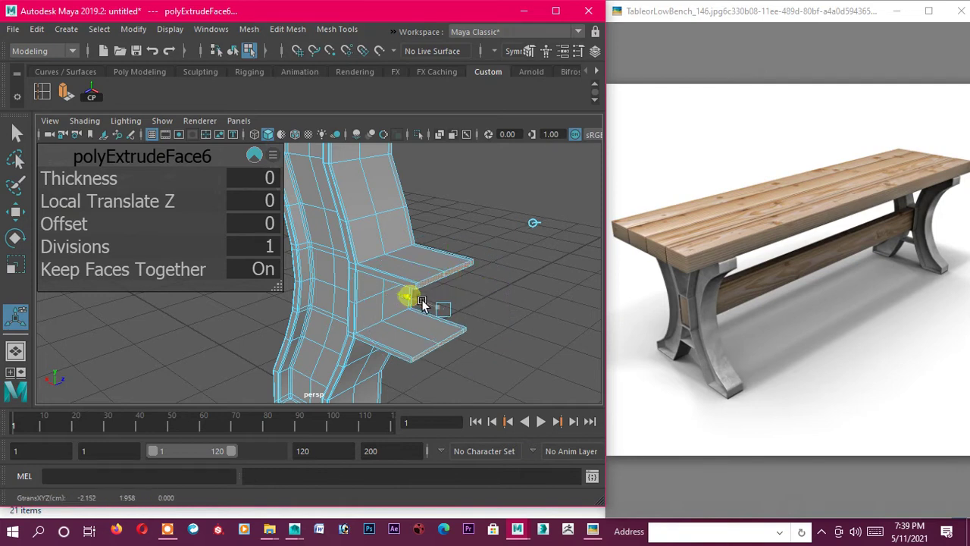
click(544, 273)
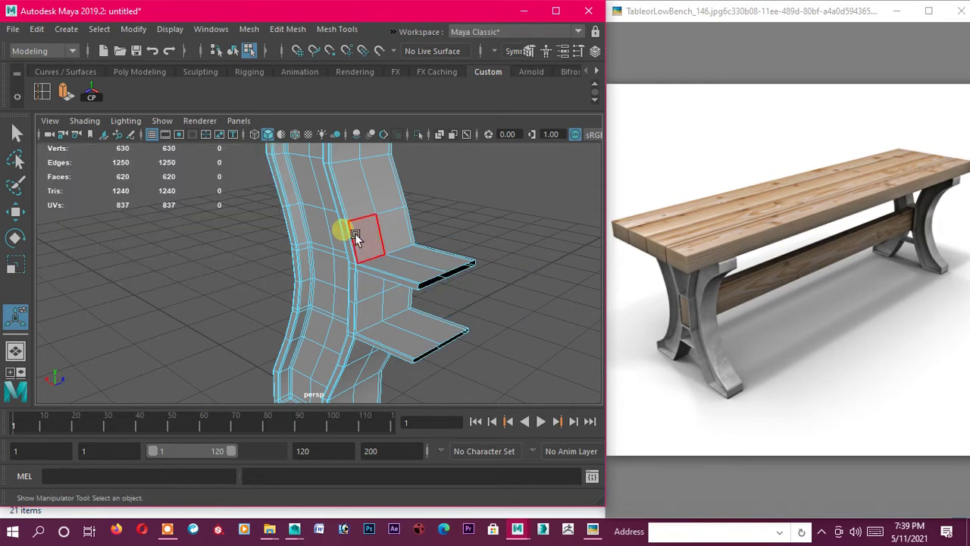
scroll(345, 223, up, 5)
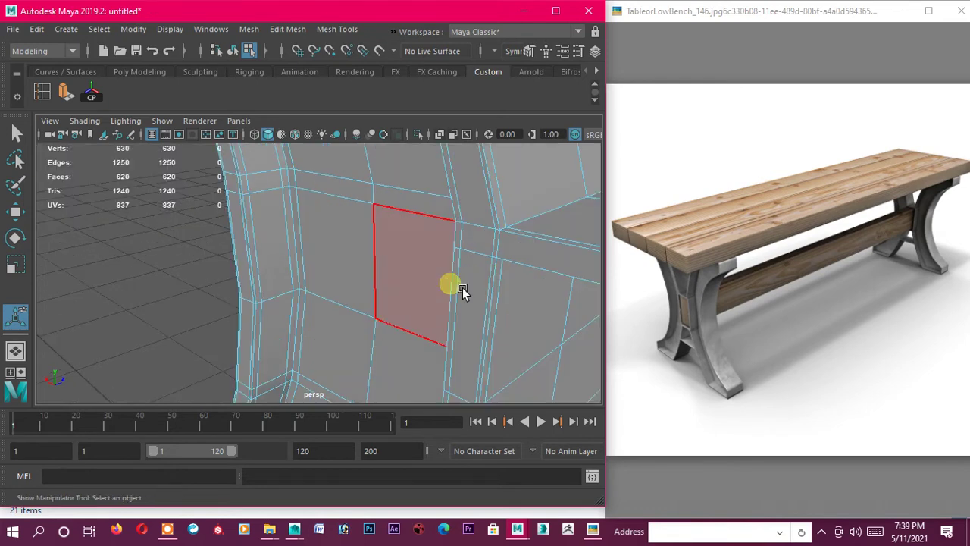
scroll(463, 288, down, 2)
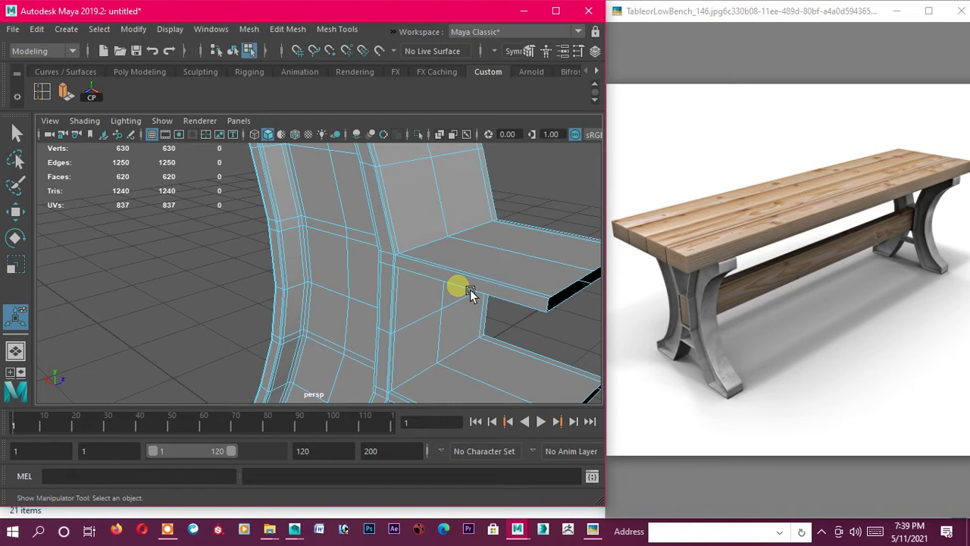
Select the whole pCube3 leg object, viewing both extruded arms
alt+drag(470, 289, 349, 200)
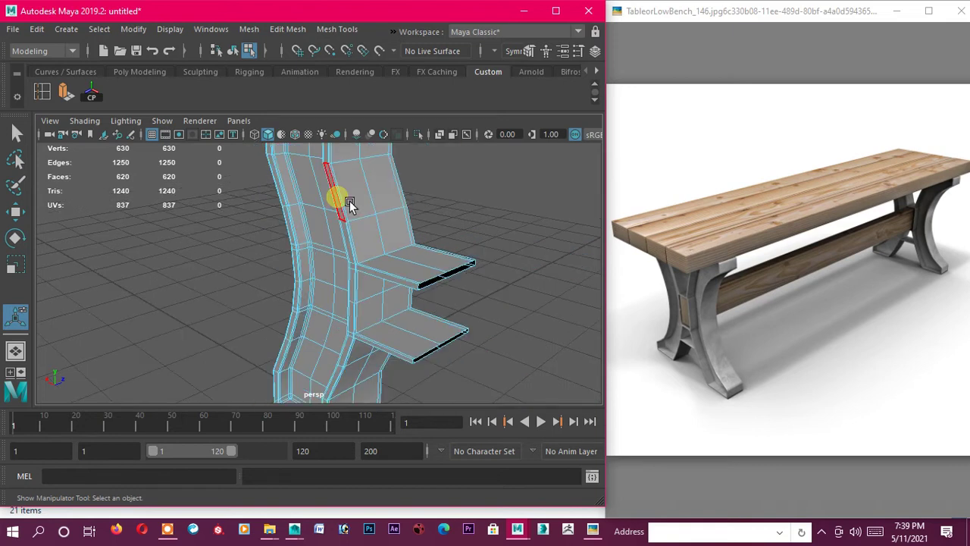
right_click(349, 201)
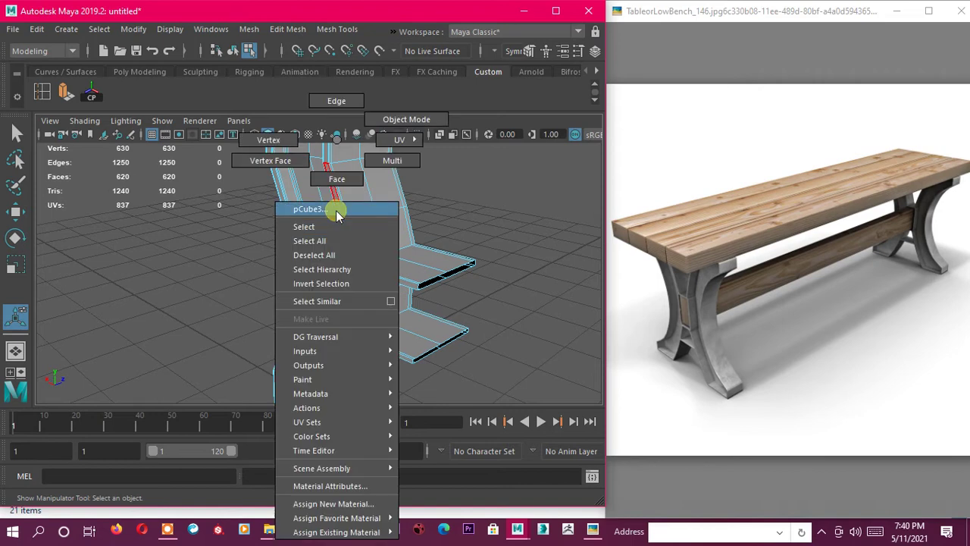
click(338, 212)
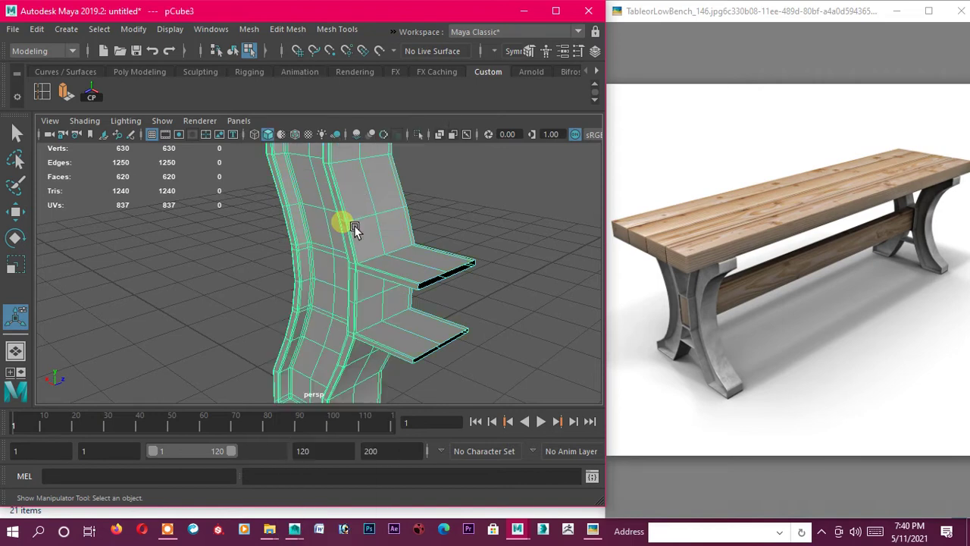
click(167, 530)
click(543, 471)
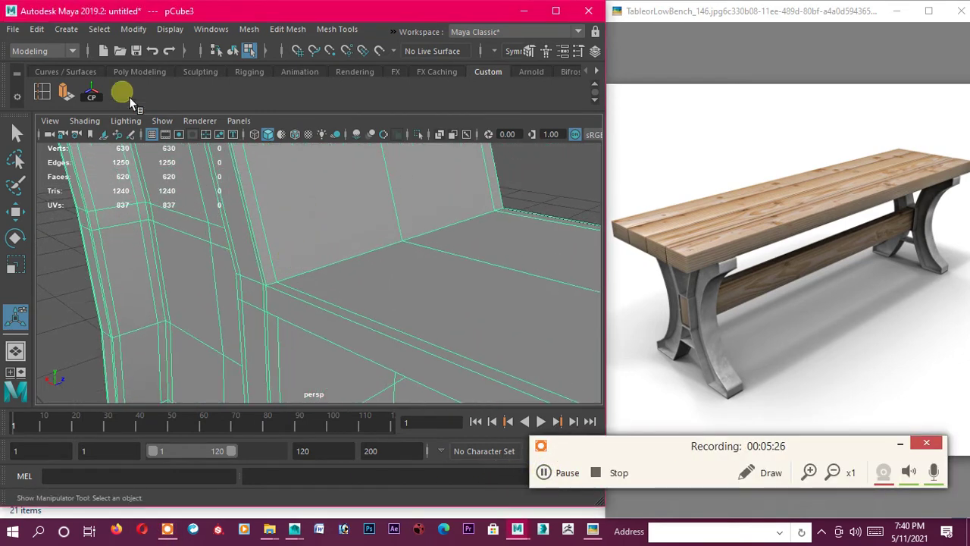
Add an edge loop along an extruded arm with the Insert Edge Loop Tool
click(42, 90)
click(262, 244)
mouse_move(262, 243)
alt+mouse_down()
mouse_move(401, 246)
mouse_move(341, 281)
mouse_move(283, 277)
alt+mouse_up()
click(400, 258)
Insert several holding edge loops across the shelf slabs, near their corners and outer ends
click(282, 271)
mouse_move(362, 279)
alt+mouse_down()
mouse_move(345, 313)
mouse_move(401, 319)
alt+mouse_up()
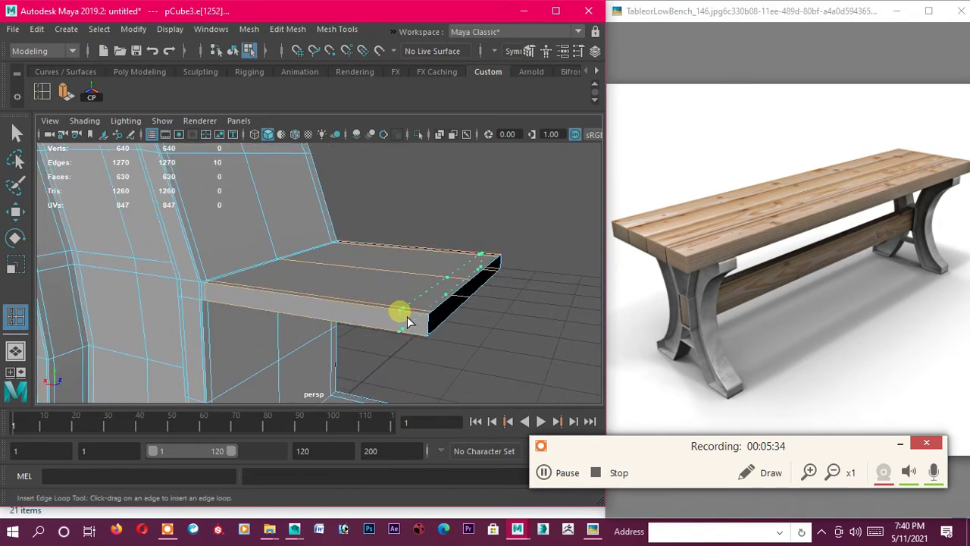
click(318, 304)
scroll(326, 189, up, 5)
scroll(275, 324, up, 5)
scroll(275, 324, down, 1)
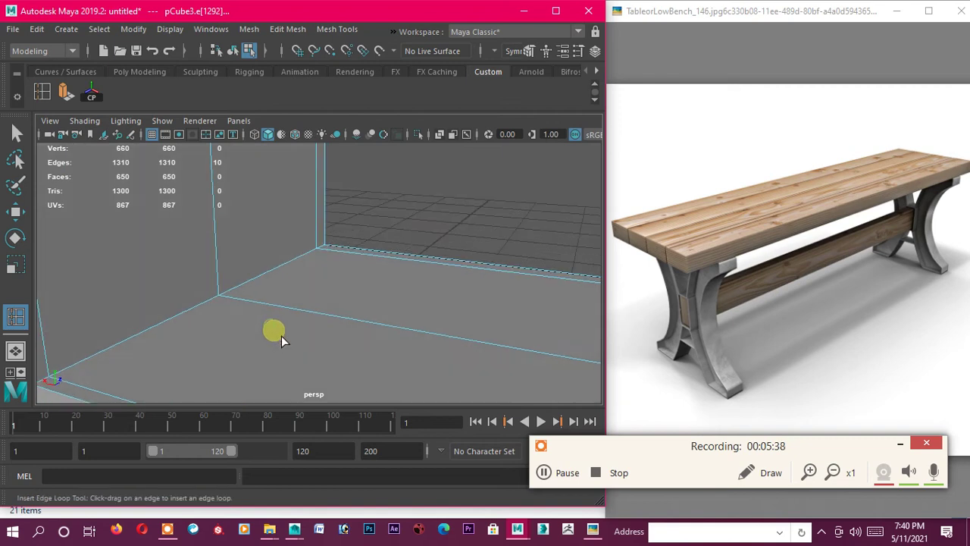
scroll(282, 336, down, 2)
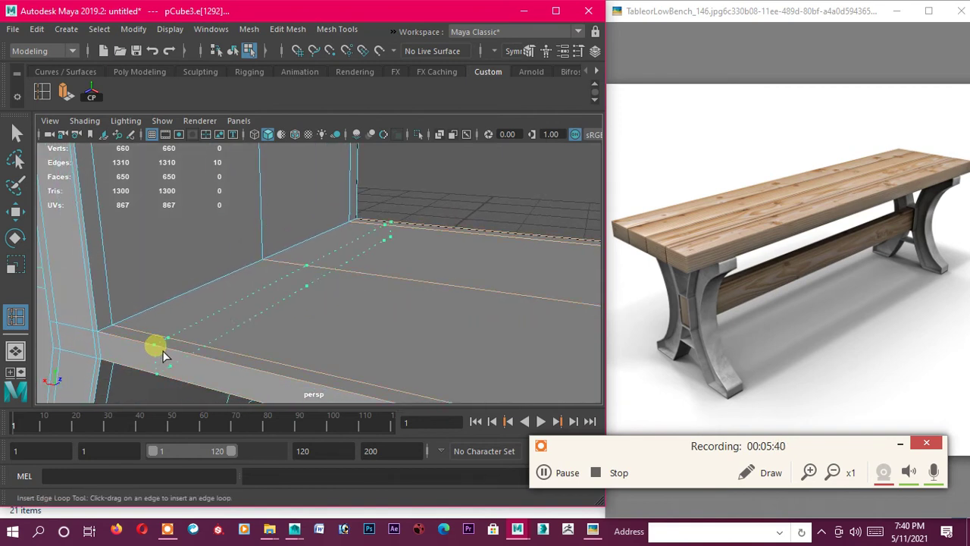
click(110, 339)
scroll(364, 305, down, 2)
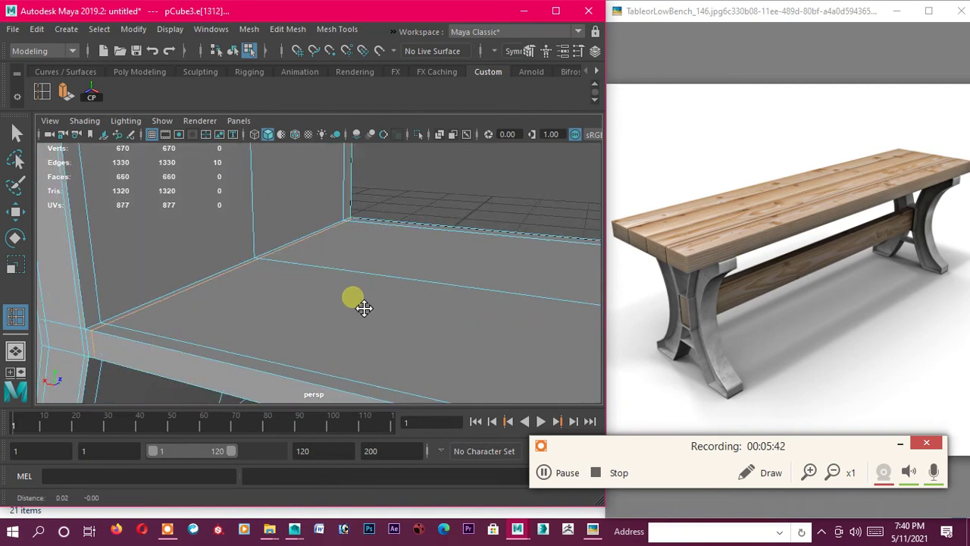
scroll(354, 301, down, 3)
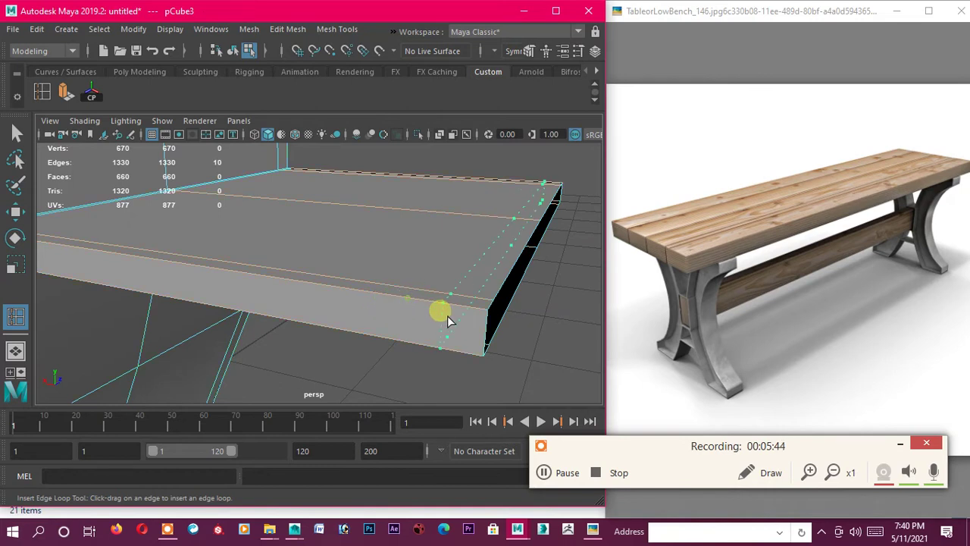
click(474, 311)
click(281, 277)
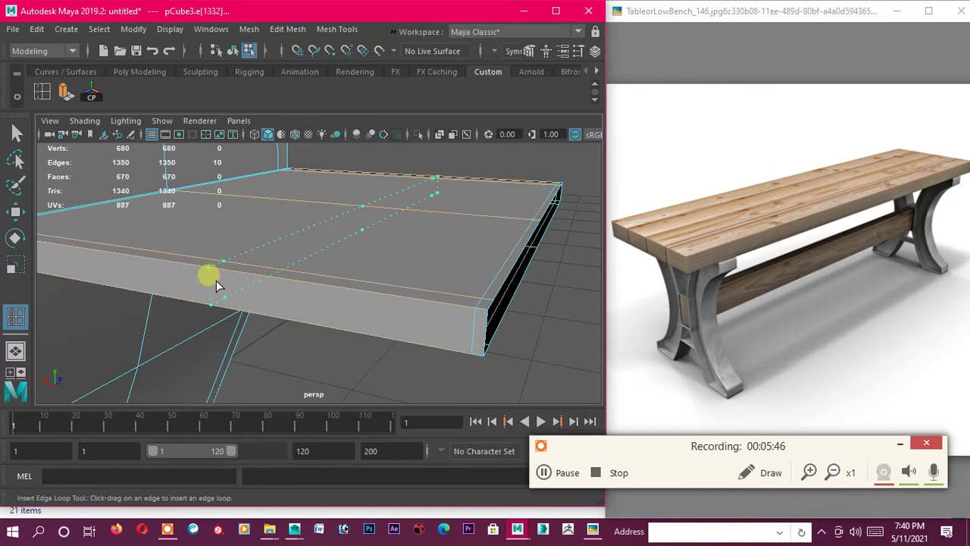
Add edge loops around the leg where the shelves meet it
alt+drag(216, 280, 378, 309)
scroll(378, 309, down, 2)
scroll(372, 311, down, 1)
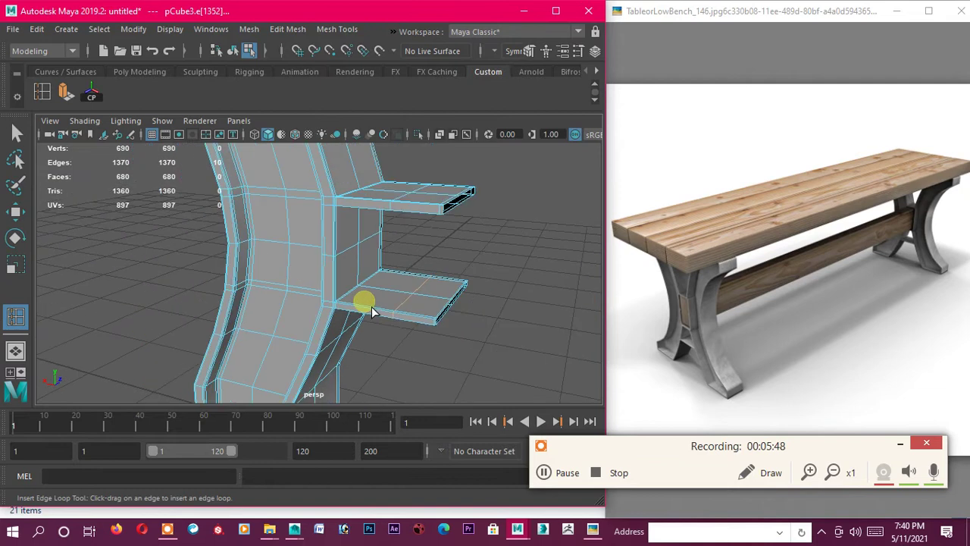
scroll(370, 306, up, 2)
scroll(357, 303, up, 1)
scroll(319, 265, up, 1)
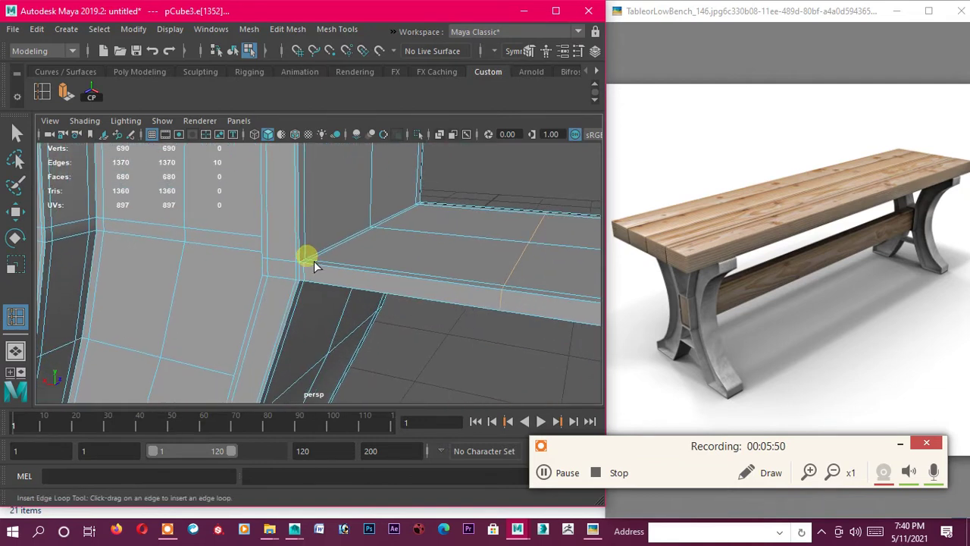
scroll(310, 255, up, 1)
scroll(296, 247, down, 2)
scroll(319, 254, up, 2)
mouse_move(344, 258)
alt+mouse_down()
mouse_move(339, 299)
mouse_move(304, 256)
mouse_move(310, 250)
mouse_move(307, 303)
alt+mouse_up()
alt+drag(433, 223, 398, 223)
alt+middle_drag(398, 223, 410, 339)
mouse_move(410, 338)
alt+mouse_down()
mouse_move(320, 281)
mouse_move(340, 265)
alt+mouse_up()
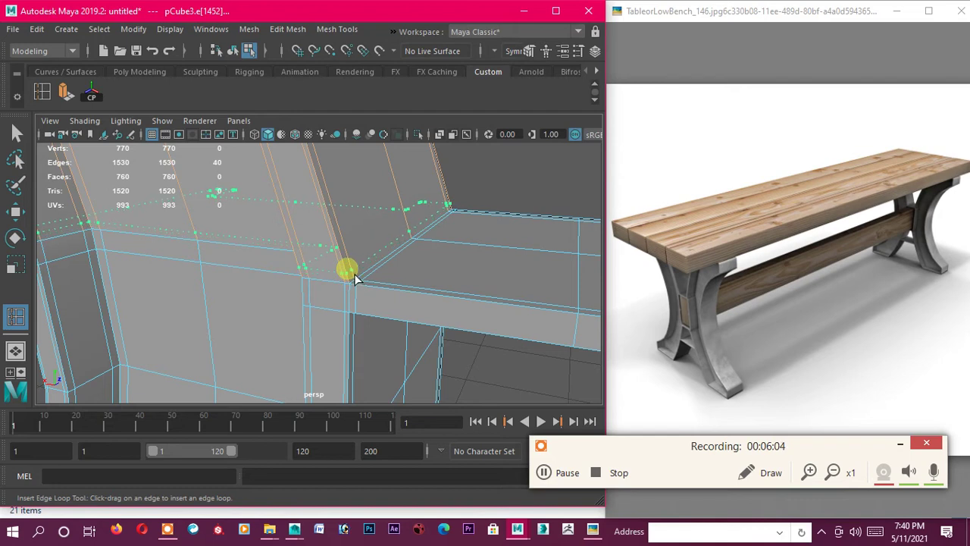
click(356, 282)
drag(357, 338, 356, 326)
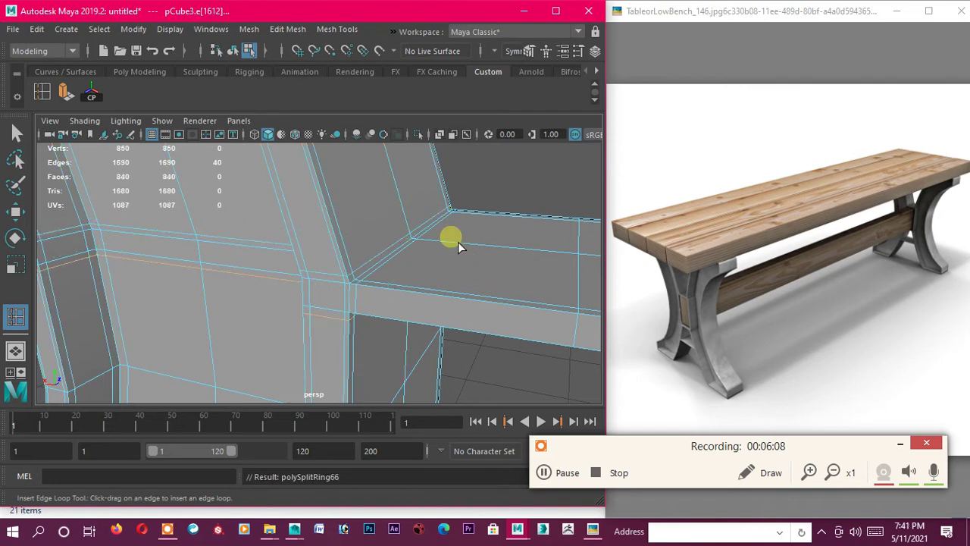
Preview the reinforced mesh smoothed and switch to the Move tool in object mode
key(3)
key(w)
right_drag(434, 231, 462, 212)
Frame the mesh and select all objects in the scene
key(f)
mouse_move(472, 224)
alt+mouse_down()
mouse_move(308, 285)
mouse_move(403, 290)
alt+mouse_up()
right_drag(293, 141, 284, 242)
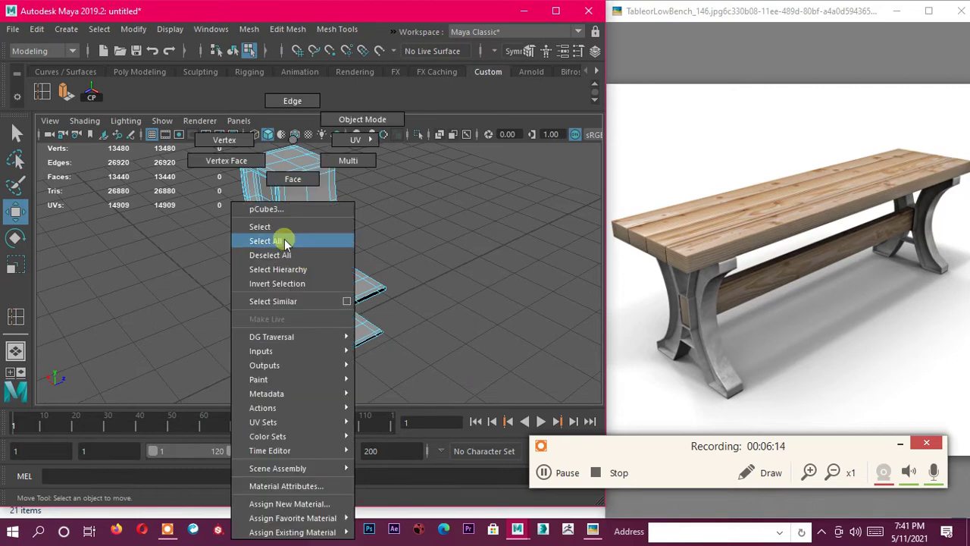
click(429, 249)
Select the leg, inspect its smoothed curve from several angles, then switch to the four-view layout
scroll(445, 258, up, 5)
mouse_move(444, 258)
alt+mouse_down()
mouse_move(373, 267)
mouse_move(395, 300)
mouse_move(356, 298)
mouse_move(329, 277)
alt+mouse_up()
scroll(373, 267, down, 5)
scroll(317, 288, up, 5)
click(356, 285)
scroll(406, 296, up, 4)
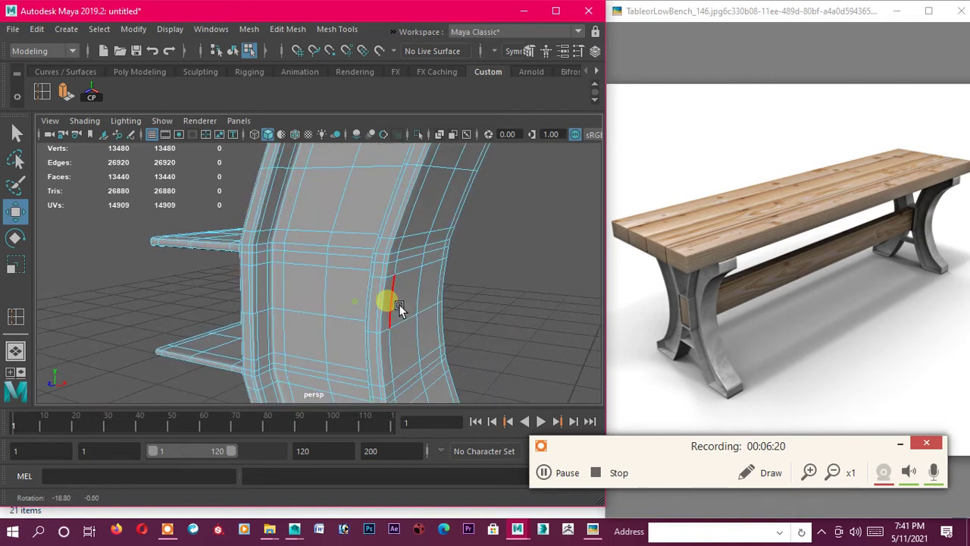
scroll(394, 302, up, 3)
mouse_move(390, 299)
alt+mouse_down()
mouse_move(346, 325)
mouse_move(439, 319)
alt+mouse_up()
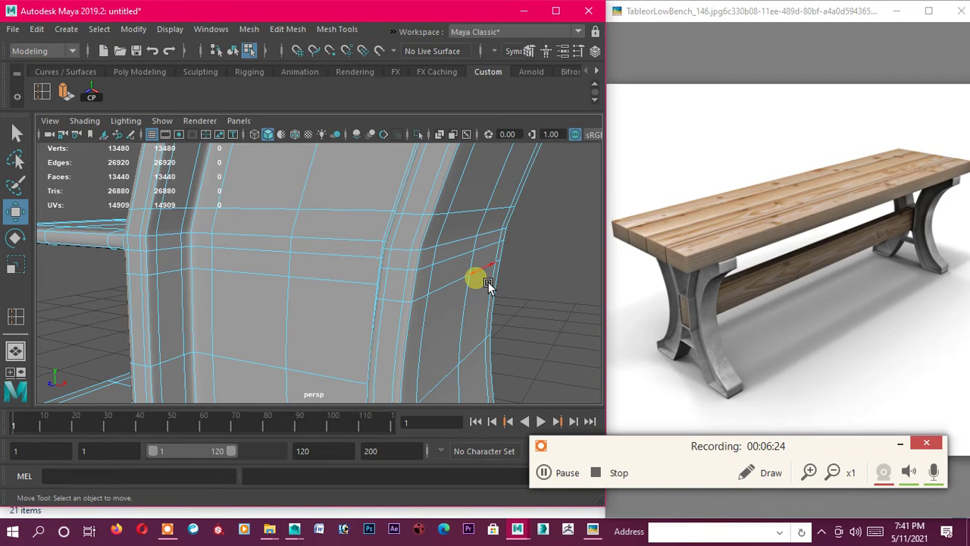
scroll(478, 288, down, 3)
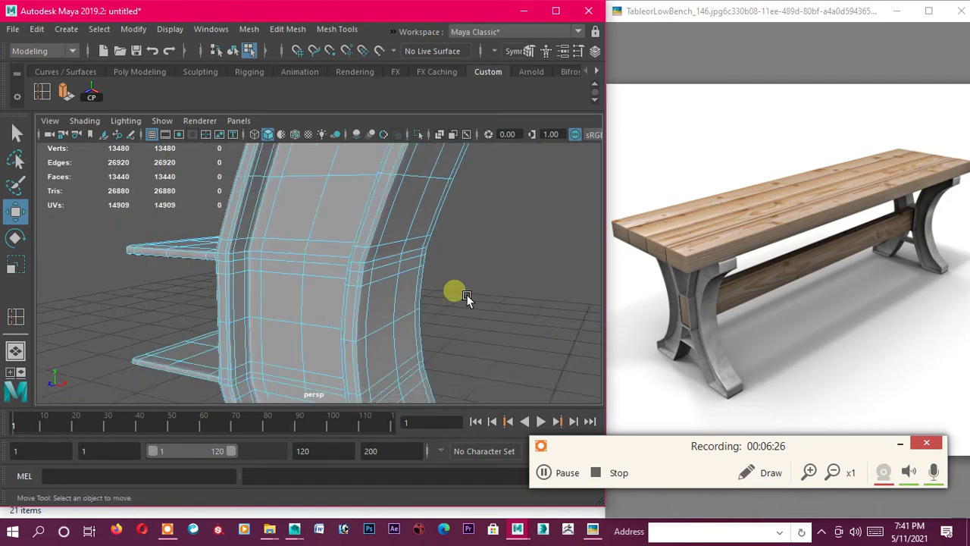
scroll(440, 301, down, 4)
mouse_move(416, 310)
alt+mouse_down()
mouse_move(447, 296)
mouse_move(403, 335)
alt+mouse_up()
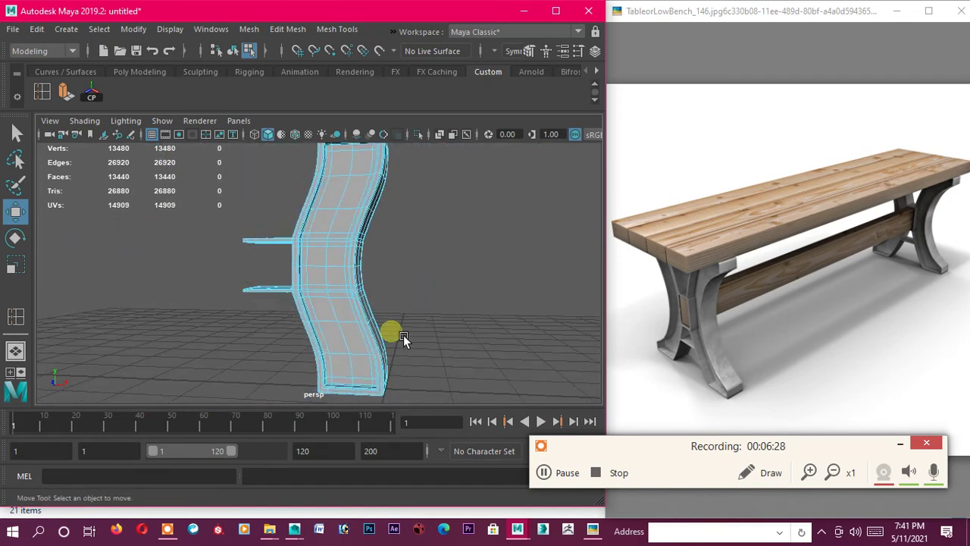
key(space)
key(space)
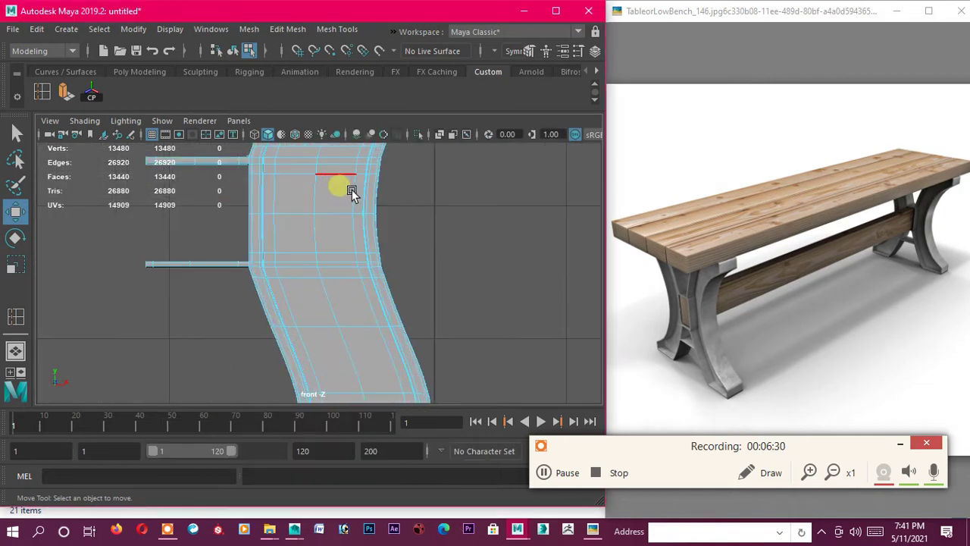
In the front view, push a vertex and then a vertex row on the leg's curved edge outward along X
right_drag(333, 140, 283, 144)
scroll(410, 219, up, 3)
alt+middle_drag(411, 217, 372, 295)
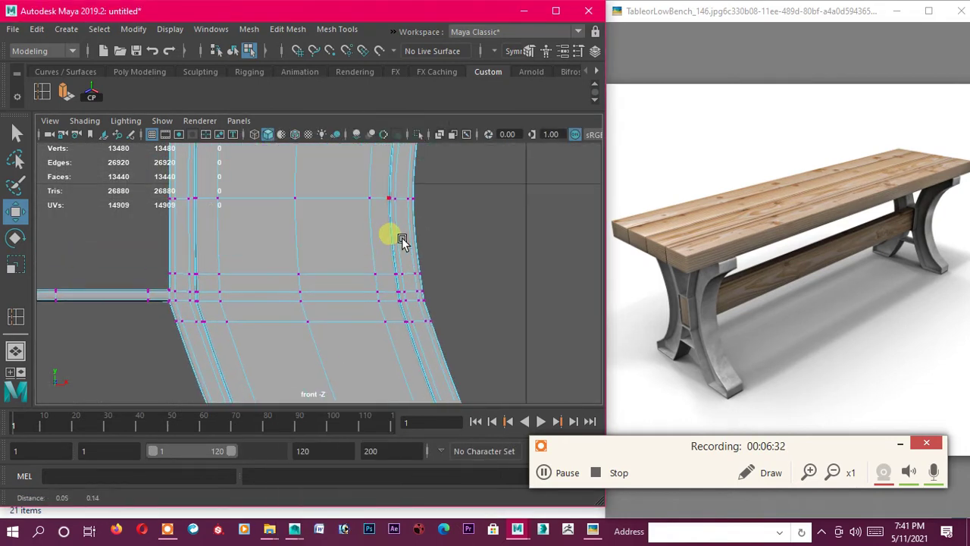
drag(378, 247, 379, 251)
drag(383, 253, 454, 259)
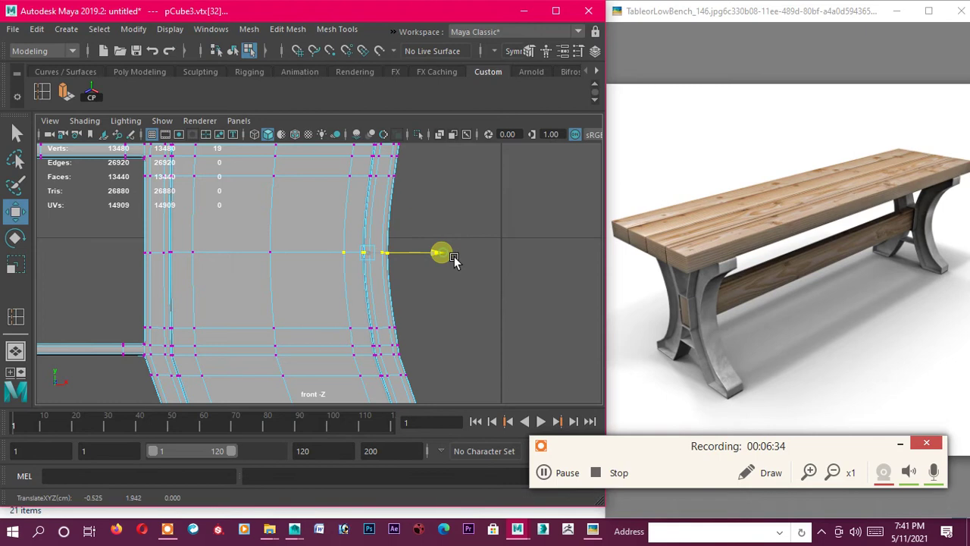
click(455, 228)
scroll(412, 277, up, 3)
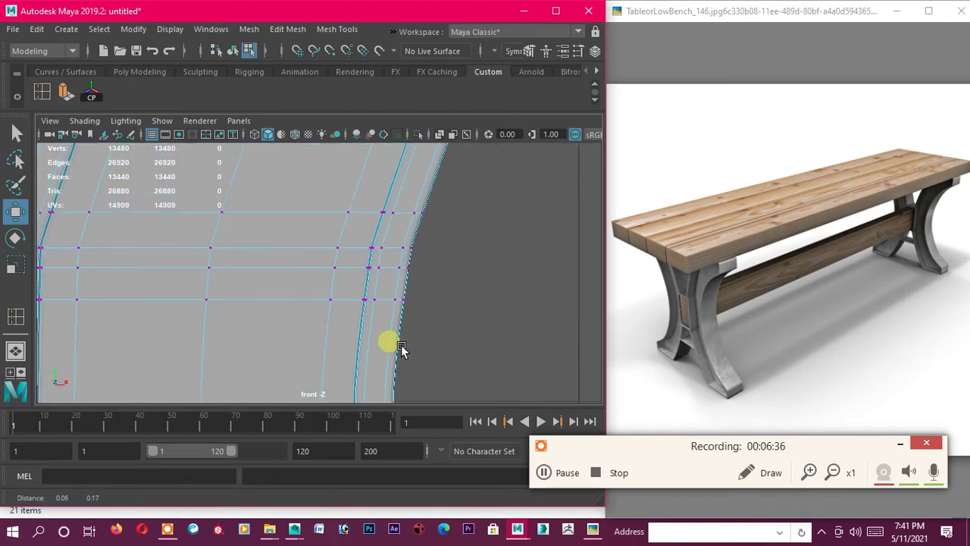
drag(387, 263, 411, 265)
drag(473, 253, 475, 252)
Shift another horizontal vertex row along X, undoing the unwanted moves
alt+middle_drag(464, 311, 401, 225)
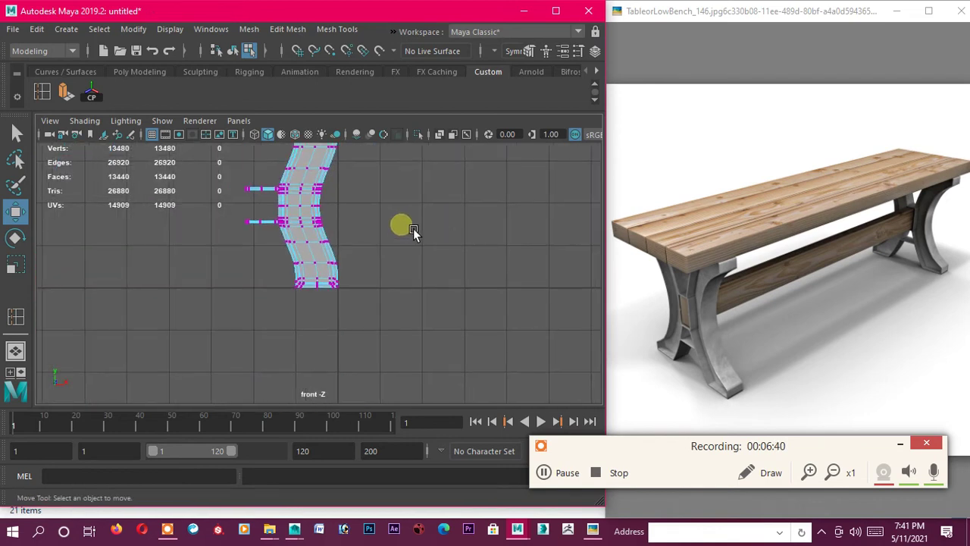
scroll(357, 249, up, 5)
scroll(370, 262, up, 2)
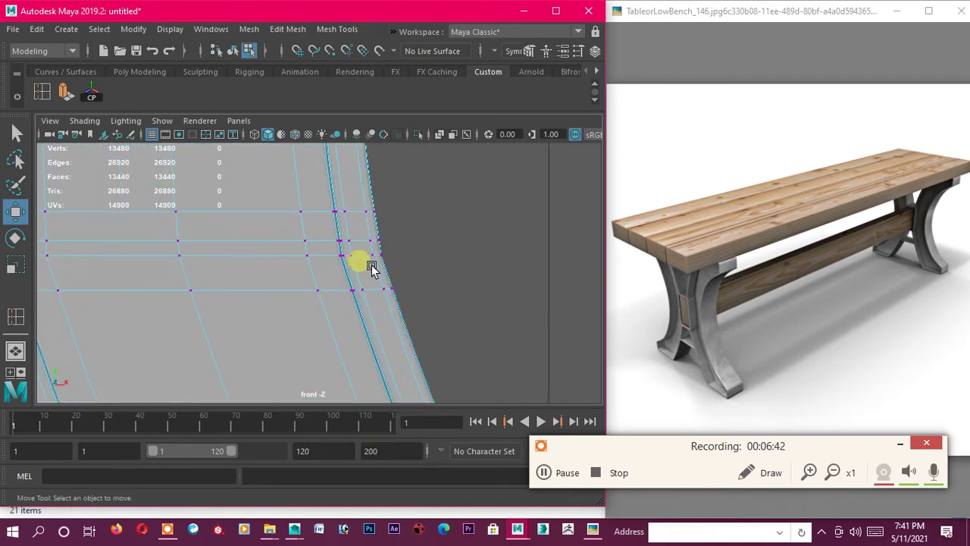
drag(340, 252, 436, 271)
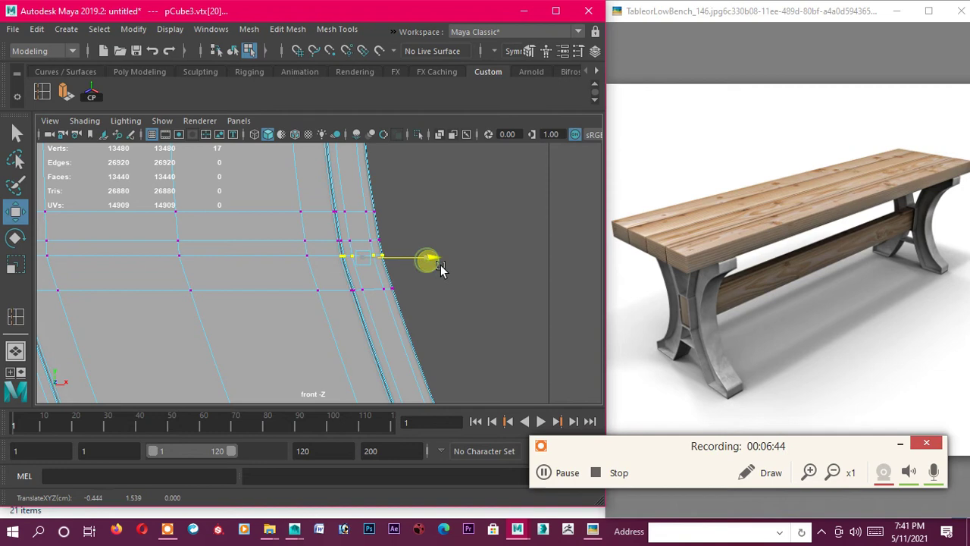
click(352, 241)
drag(352, 243, 442, 241)
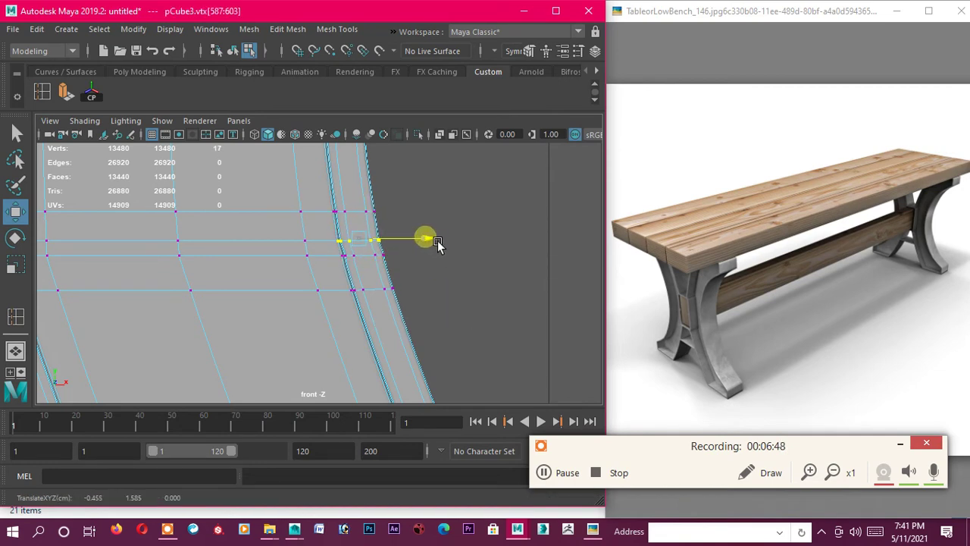
key(ctrl+z)
key(ctrl+z)
key(ctrl+z)
key(ctrl+z)
click(485, 273)
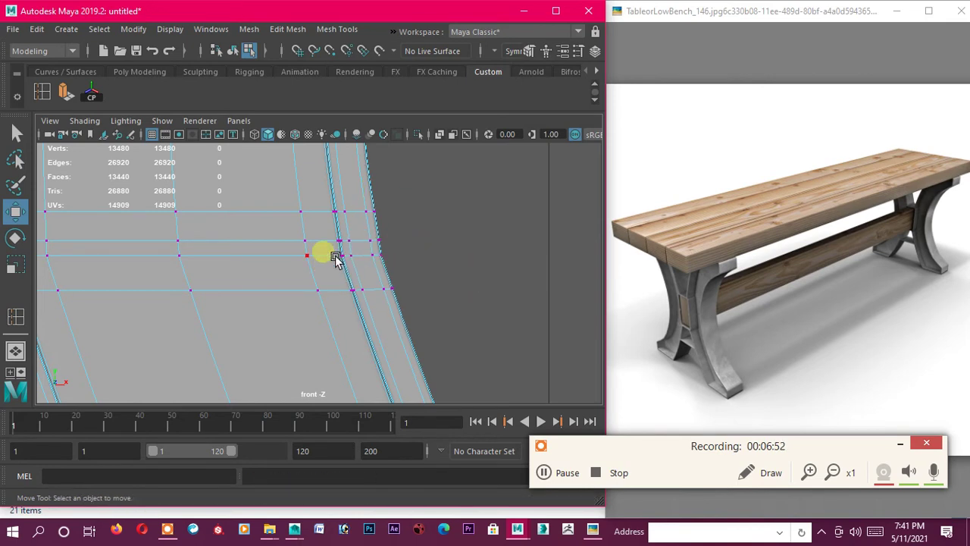
key(ctrl+z)
drag(487, 248, 487, 246)
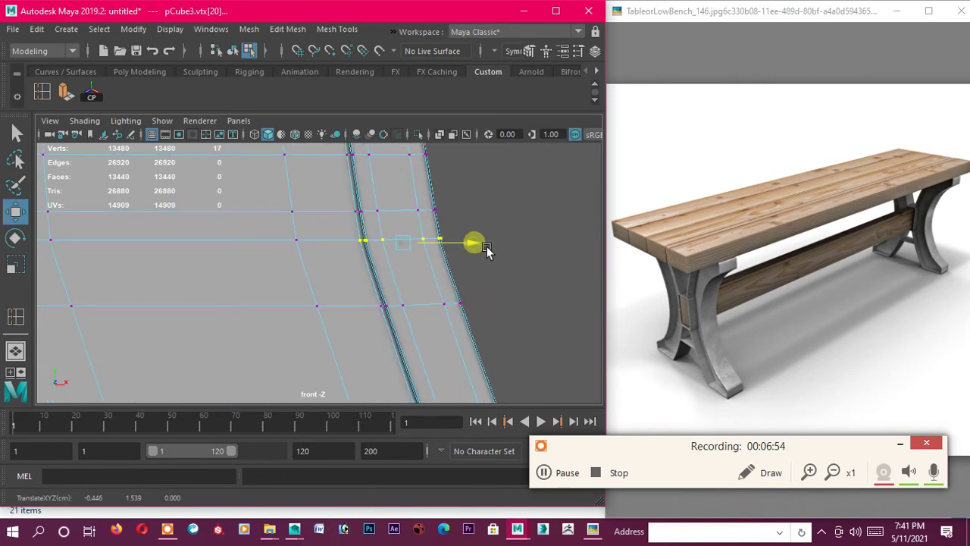
Return the leg to object mode and orbit the perspective view to inspect it
right_drag(487, 249, 403, 223)
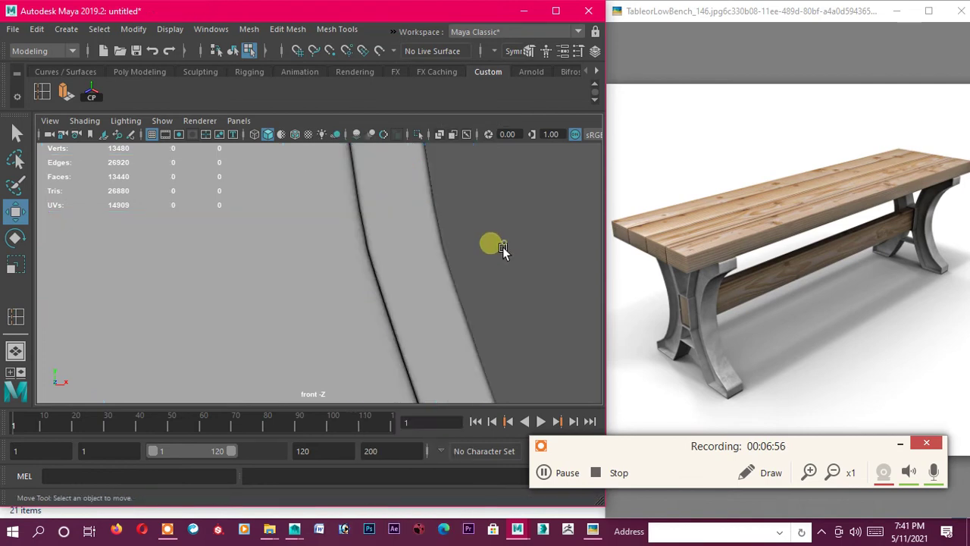
key(f)
key(space)
key(space)
alt+drag(444, 206, 211, 266)
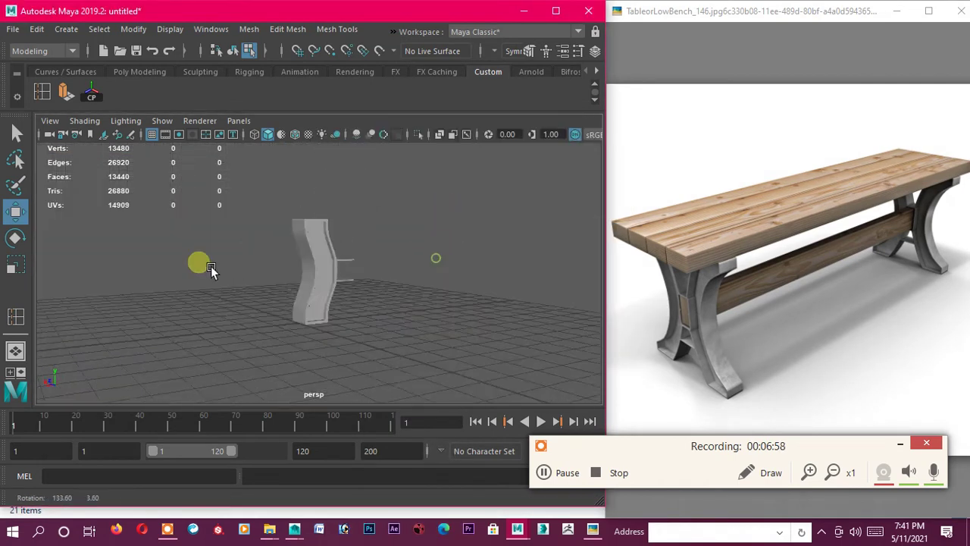
alt+right_drag(210, 266, 315, 260)
mouse_move(314, 260)
alt+mouse_down()
mouse_move(330, 292)
mouse_move(286, 298)
alt+mouse_up()
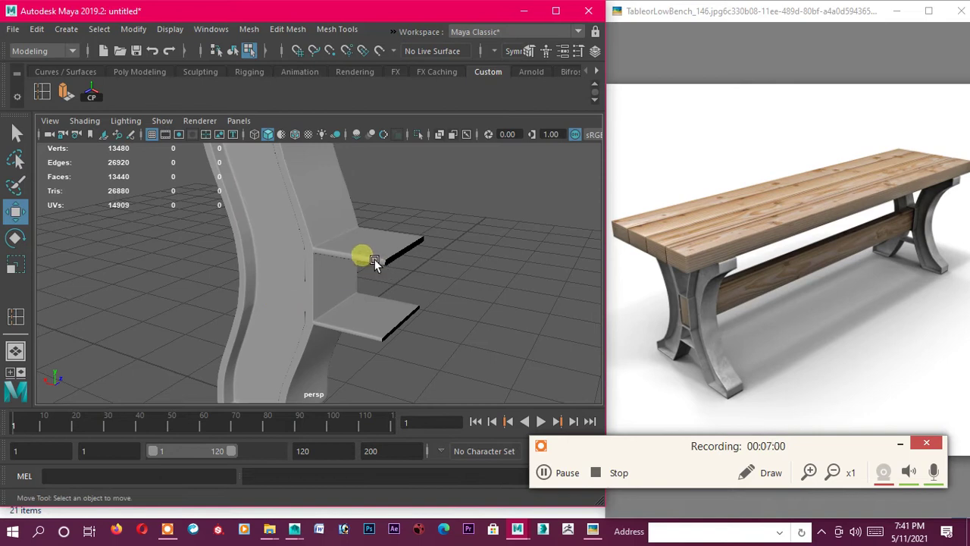
key(ctrl+z)
key(ctrl+z)
key(ctrl+z)
key(ctrl+z)
key(ctrl+z)
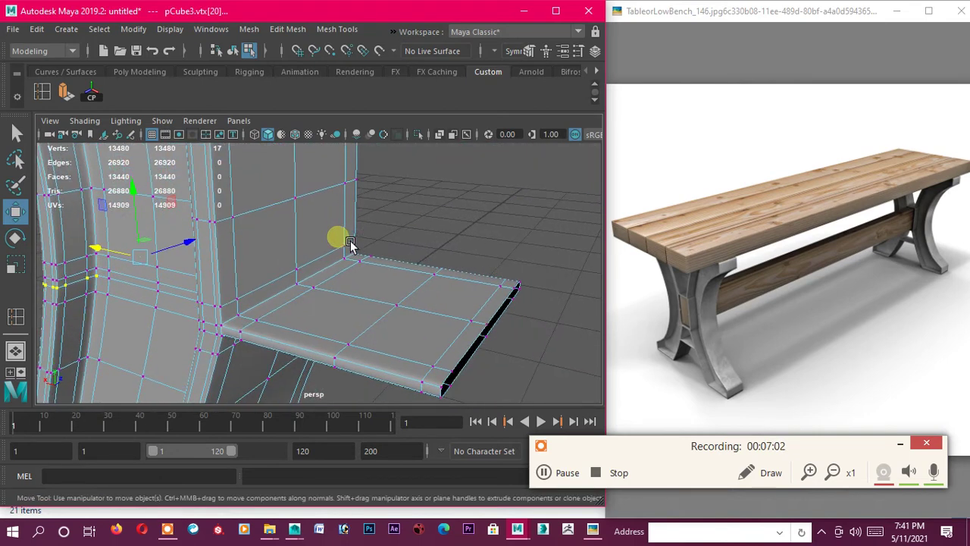
key(ctrl+z)
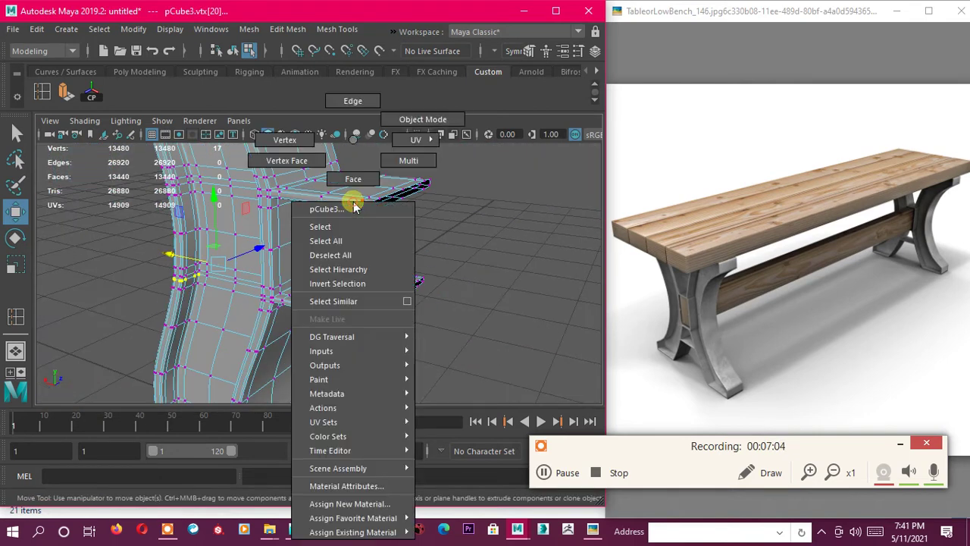
right_drag(356, 227, 319, 223)
mouse_move(359, 223)
alt+mouse_down()
mouse_move(364, 247)
mouse_move(430, 255)
alt+mouse_up()
key(ctrl+z)
alt+drag(422, 215, 418, 224)
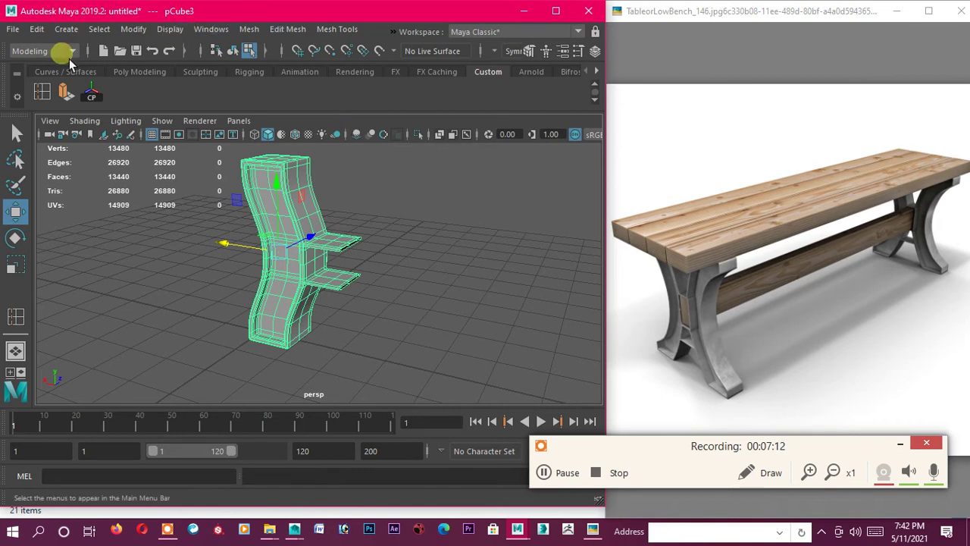
Maximize Maya and apply Mesh > Mirror to the leg with reset default settings
double_click(343, 11)
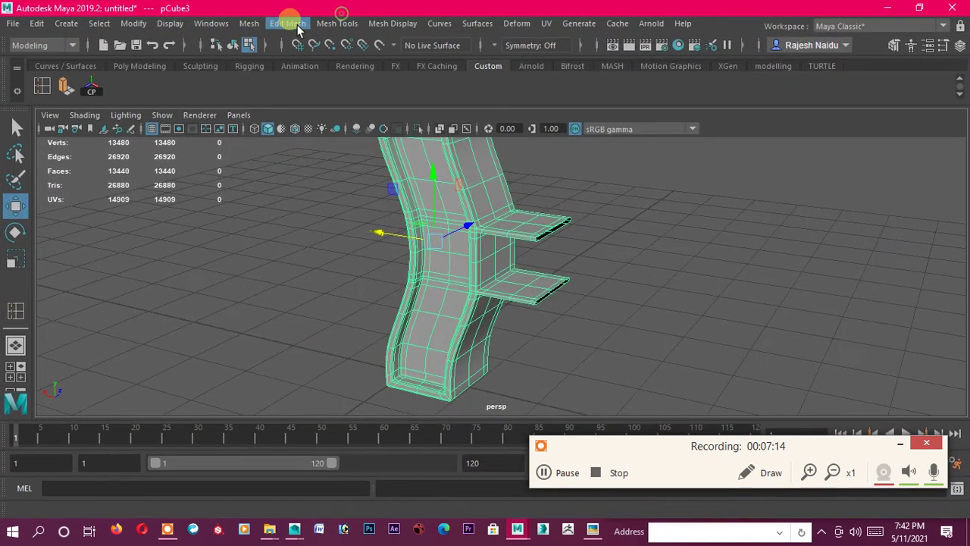
click(299, 30)
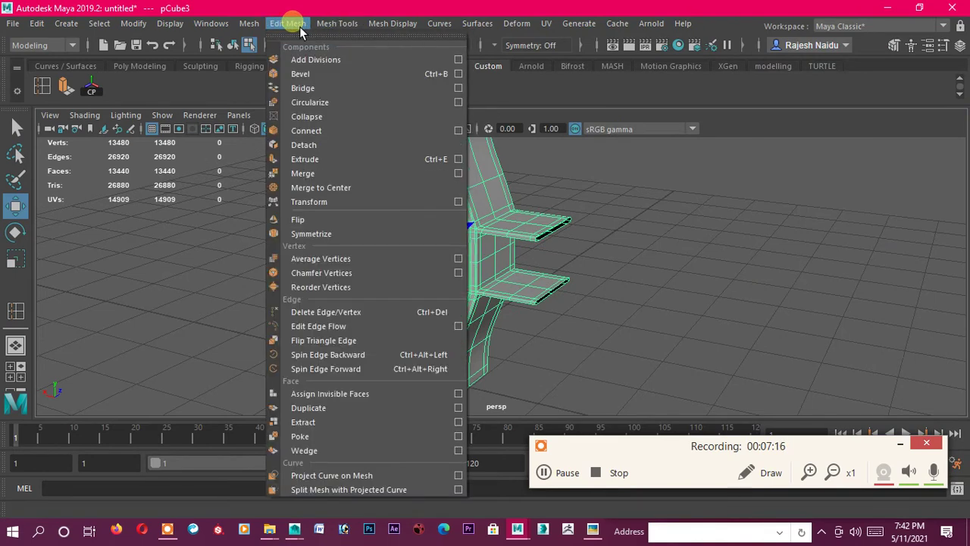
mouse_move(249, 24)
click(382, 212)
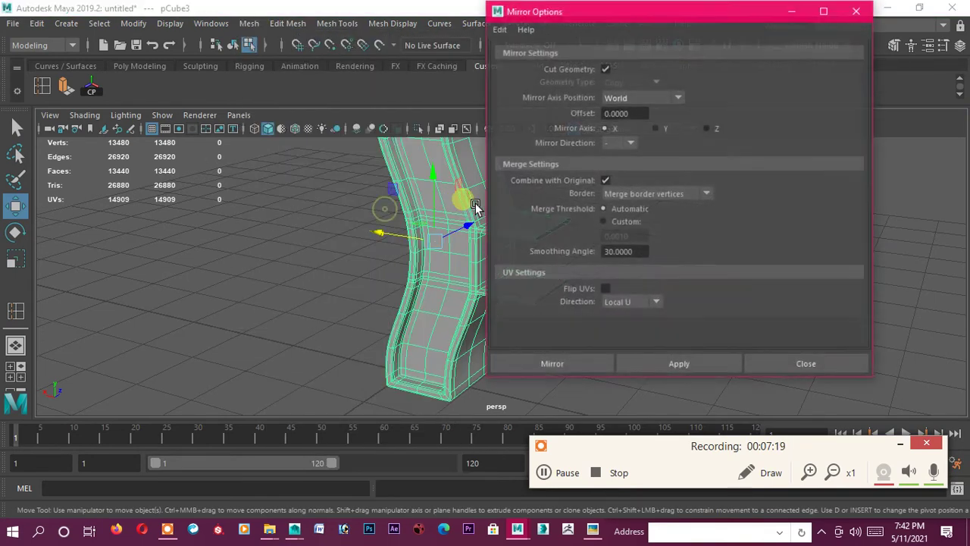
click(500, 30)
click(509, 56)
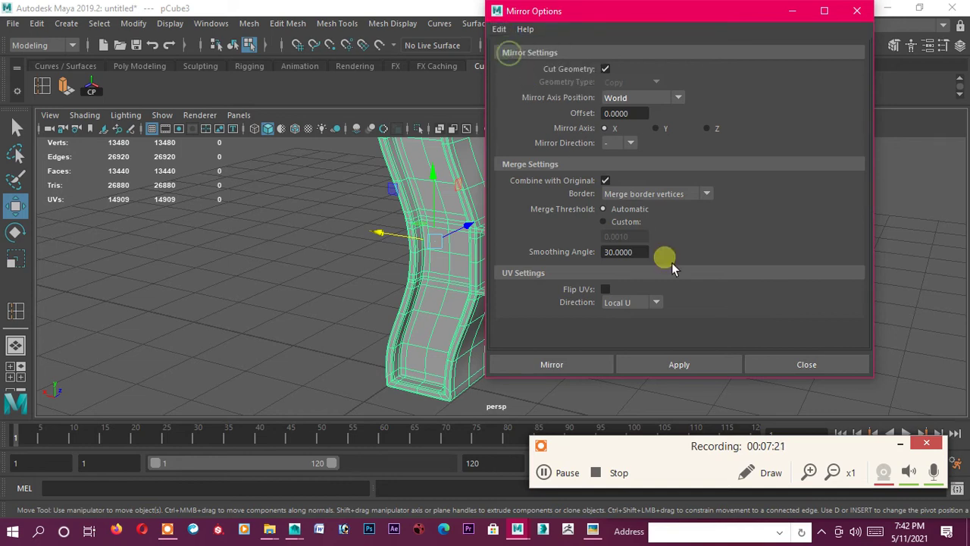
click(679, 365)
click(858, 13)
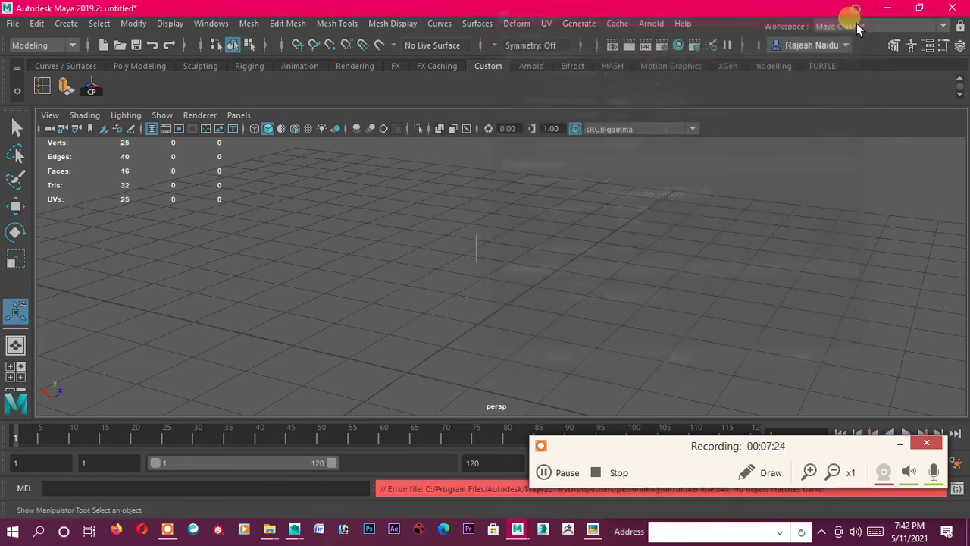
Drag the mirror offset outward so the leg pair forms a full H shape
key(g)
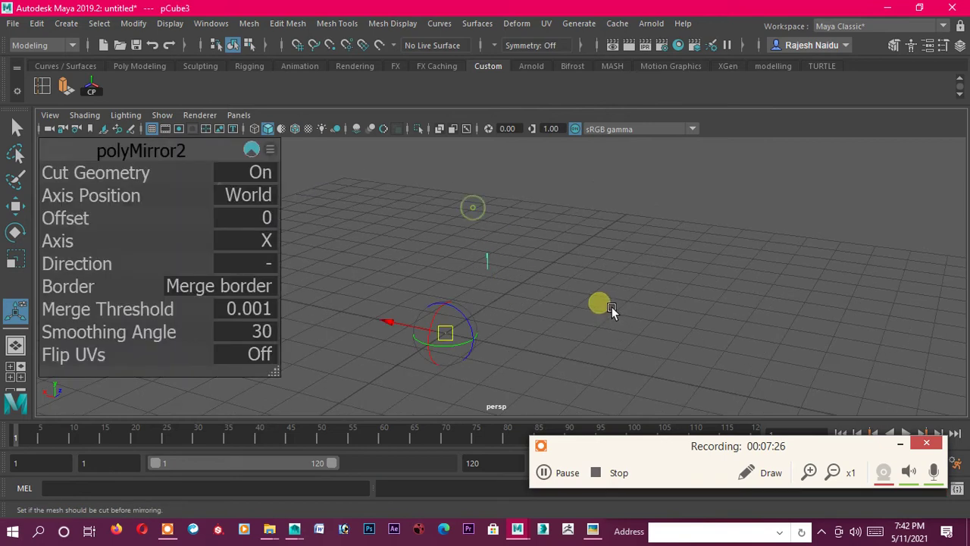
mouse_move(410, 328)
mouse_down()
mouse_move(465, 339)
mouse_move(457, 336)
mouse_move(601, 327)
mouse_move(621, 288)
mouse_move(577, 320)
mouse_move(508, 305)
mouse_move(455, 309)
mouse_up()
scroll(599, 325, up, 3)
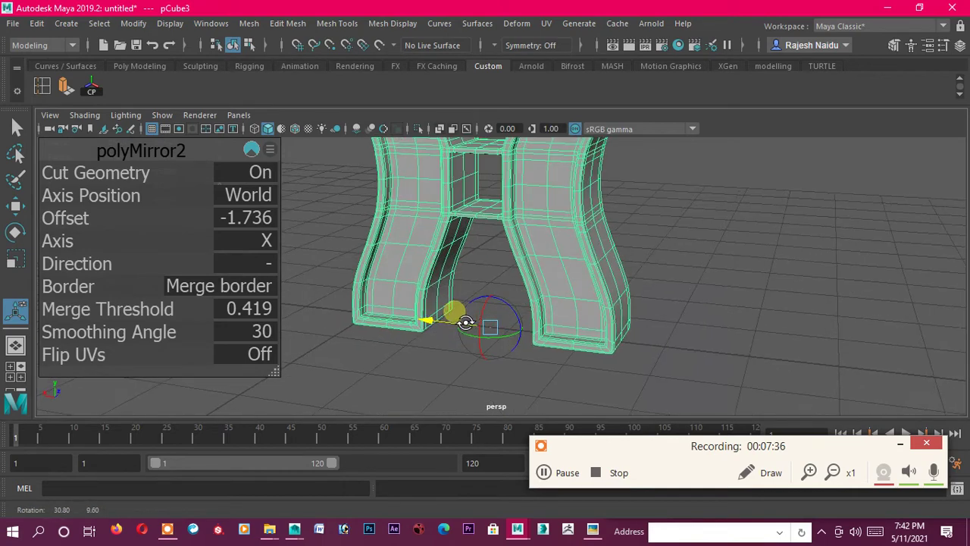
click(725, 276)
mouse_move(725, 276)
alt+mouse_down()
mouse_move(664, 268)
mouse_move(299, 280)
mouse_move(615, 273)
mouse_move(537, 371)
mouse_move(571, 284)
alt+mouse_up()
mouse_move(691, 216)
mouse_down()
mouse_move(582, 240)
mouse_move(625, 236)
mouse_up()
key(w)
mouse_move(624, 235)
alt+right_down()
mouse_move(461, 292)
mouse_move(476, 331)
alt+right_up()
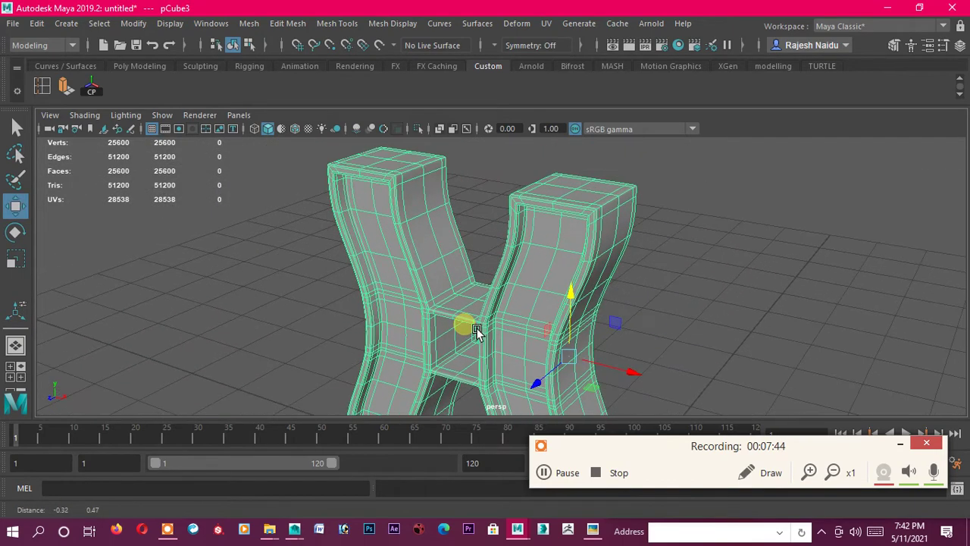
Turn off smooth preview on the leg pair and delete its construction history
click(36, 23)
mouse_move(77, 191)
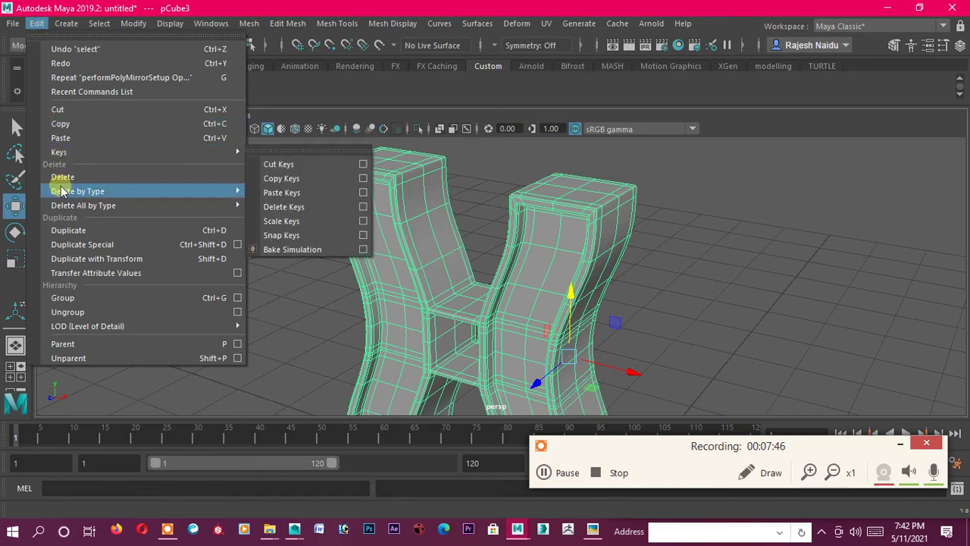
click(272, 198)
right_drag(559, 140, 563, 229)
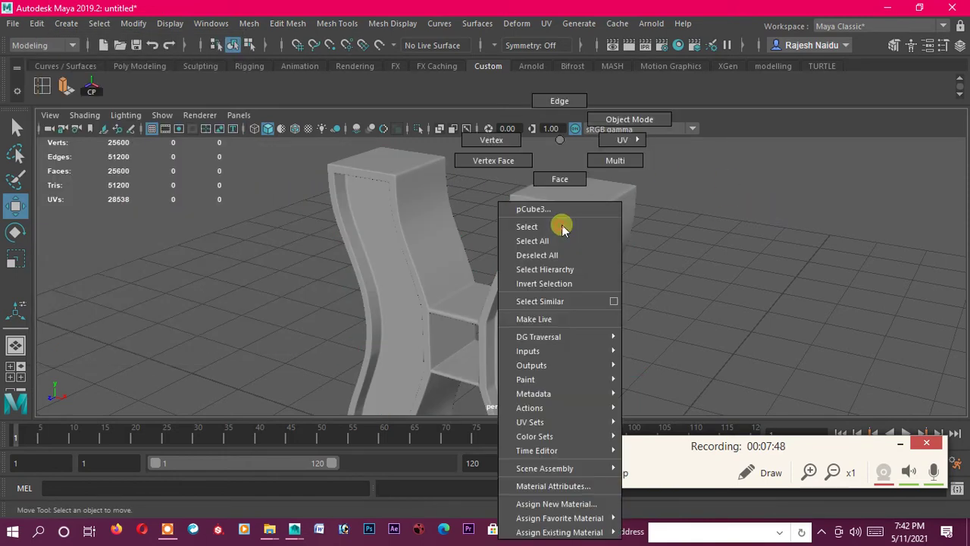
click(560, 226)
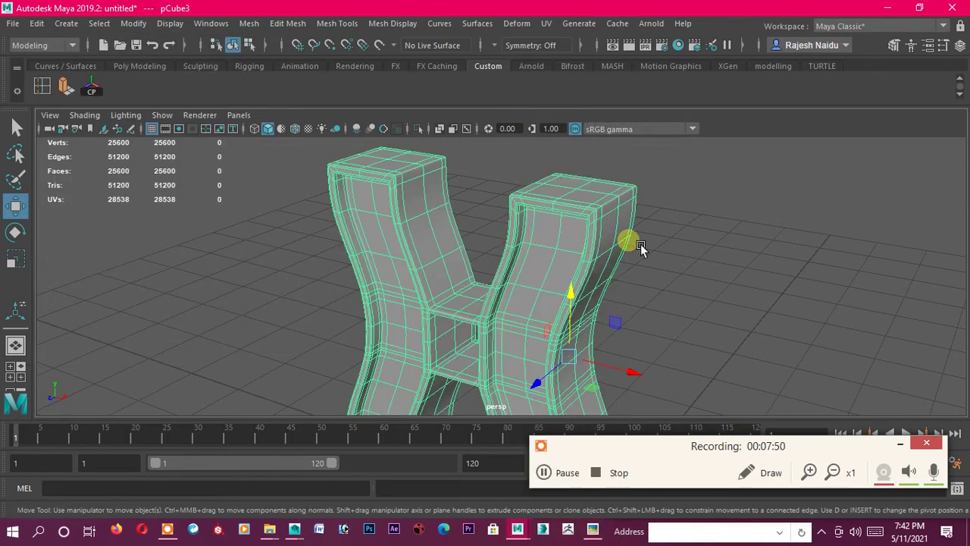
key(1)
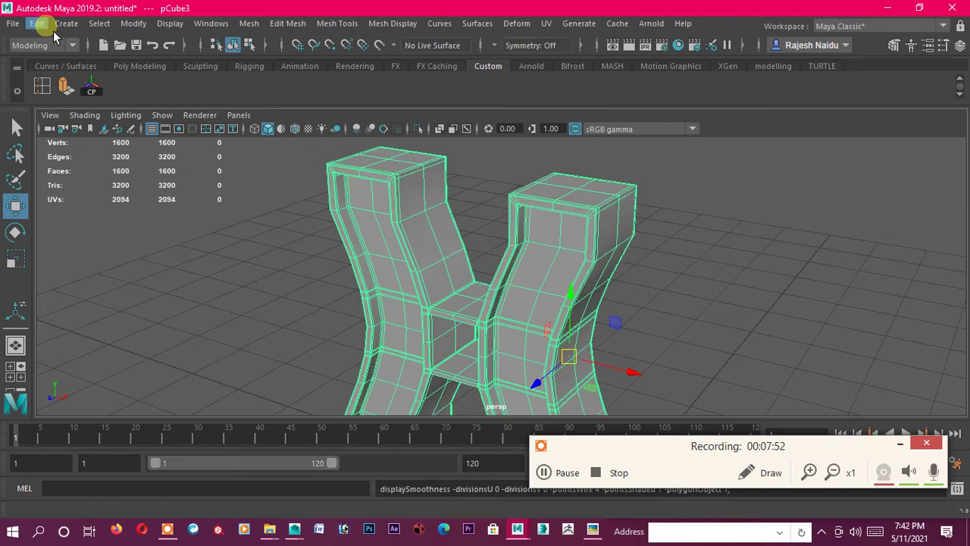
click(38, 24)
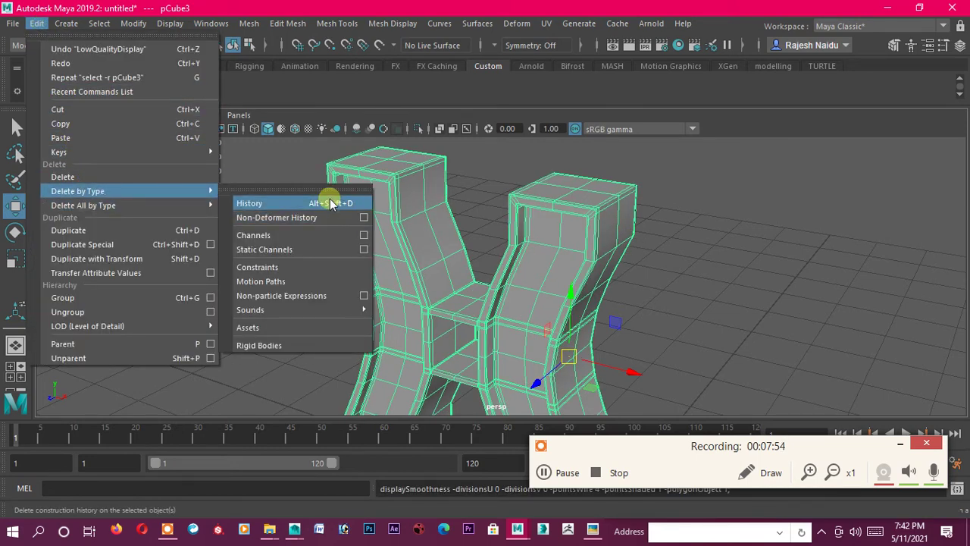
click(332, 204)
scroll(715, 250, down, 3)
mouse_move(651, 258)
alt+mouse_down()
mouse_move(296, 358)
mouse_move(652, 319)
alt+mouse_up()
Select the front leg pair in the front view and switch it to vertex editing
click(729, 292)
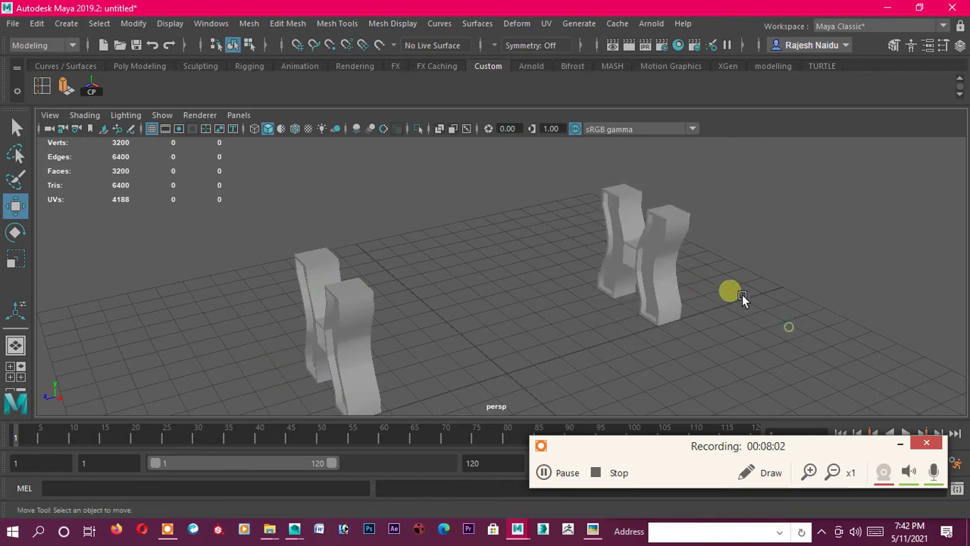
alt+drag(742, 294, 624, 306)
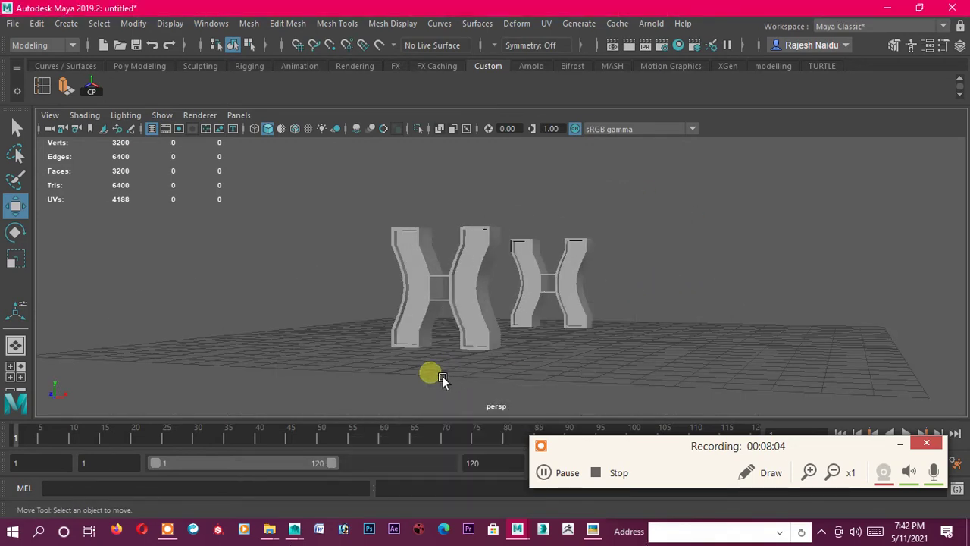
key(space)
key(space)
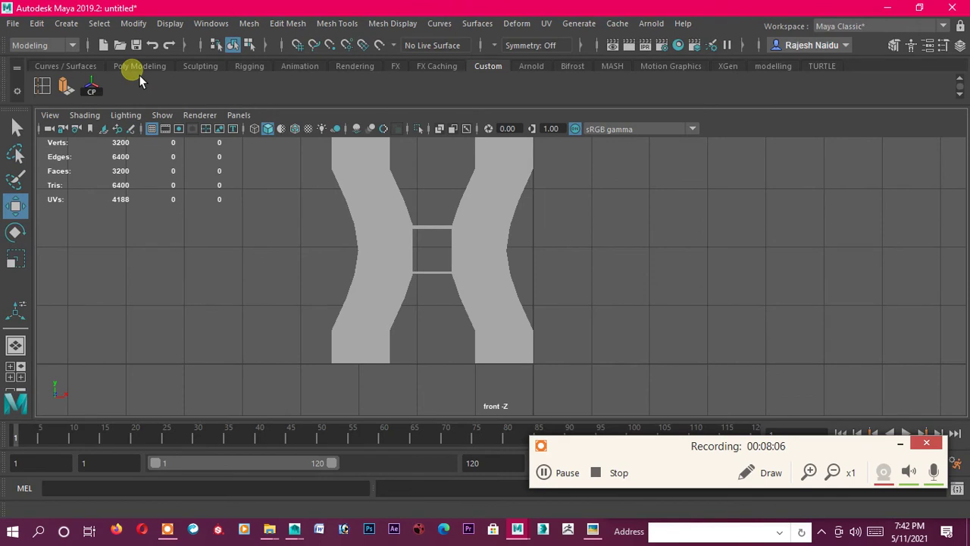
click(139, 70)
scroll(516, 200, up, 2)
click(516, 200)
scroll(425, 273, up, 5)
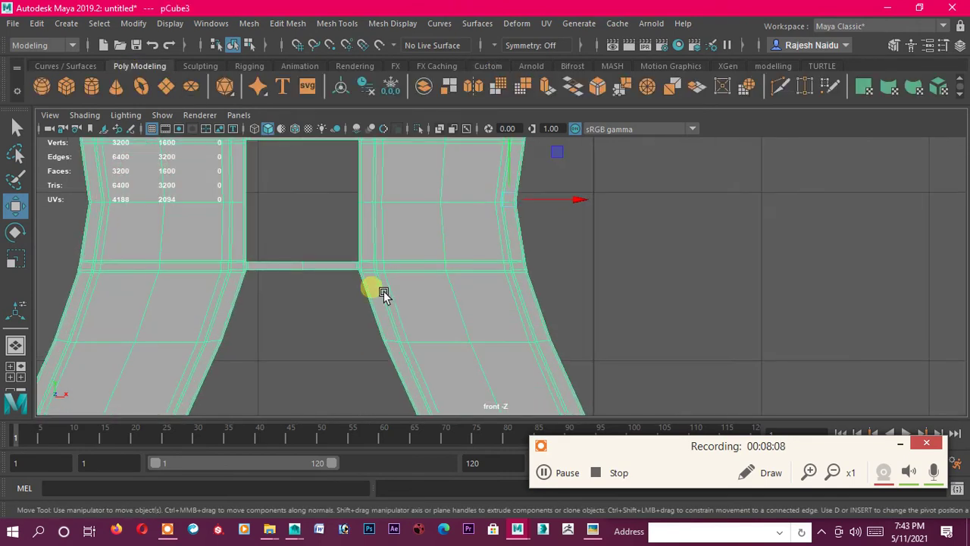
scroll(409, 303, up, 1)
scroll(421, 314, up, 1)
right_click(369, 291)
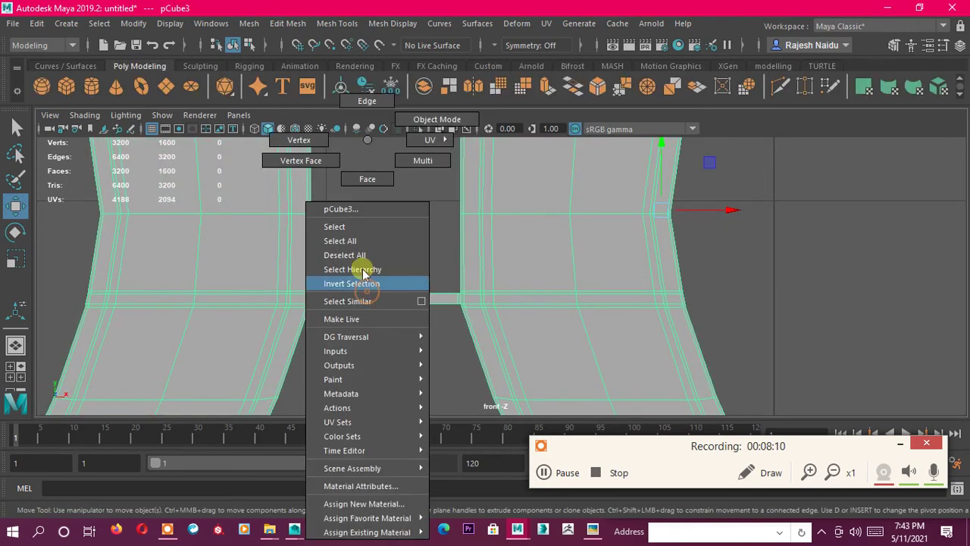
click(298, 139)
Raise the vertex rows along the upper and lower crossbars slightly
mouse_move(66, 270)
mouse_down()
mouse_move(875, 298)
mouse_move(864, 299)
mouse_up()
drag(402, 229, 404, 225)
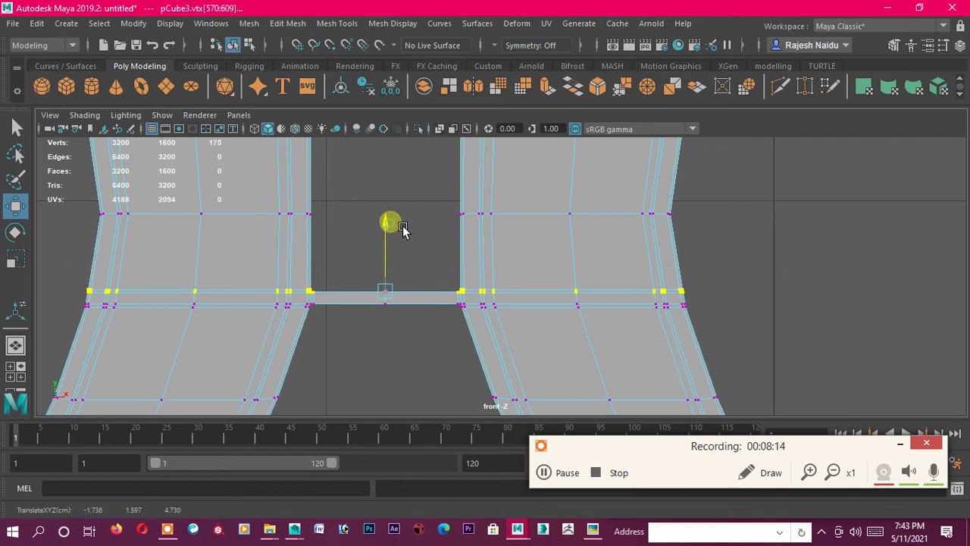
click(728, 307)
scroll(693, 303, down, 5)
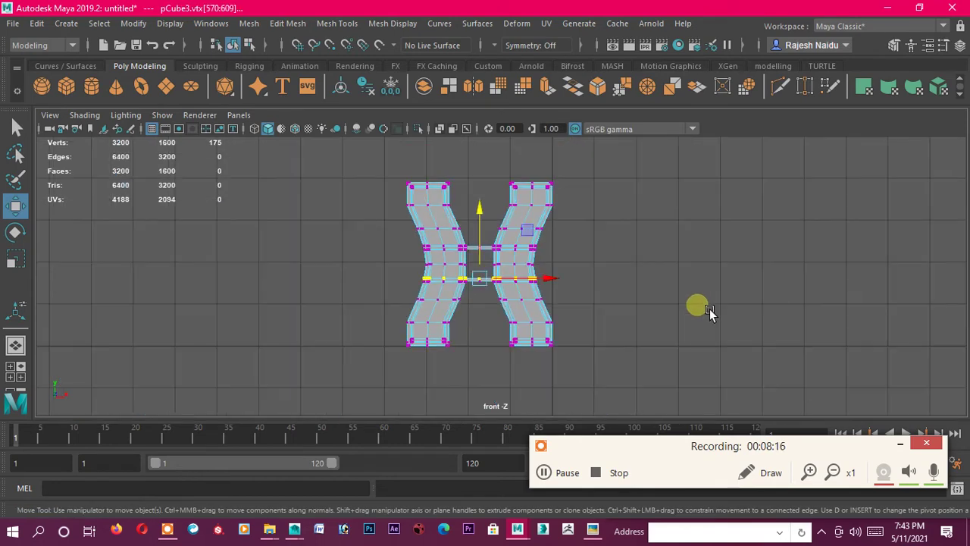
scroll(515, 282, up, 2)
scroll(523, 287, up, 2)
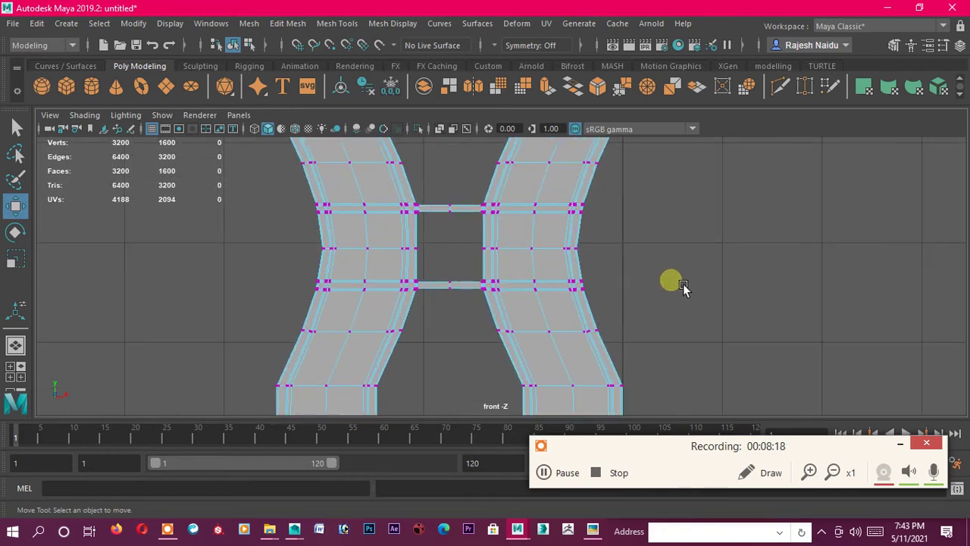
scroll(356, 290, up, 1)
scroll(288, 269, up, 1)
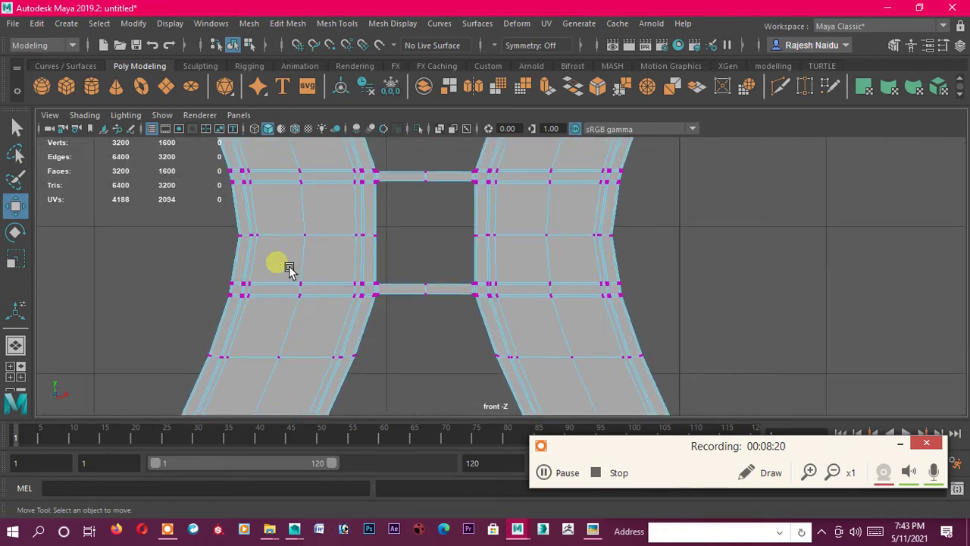
drag(194, 257, 773, 291)
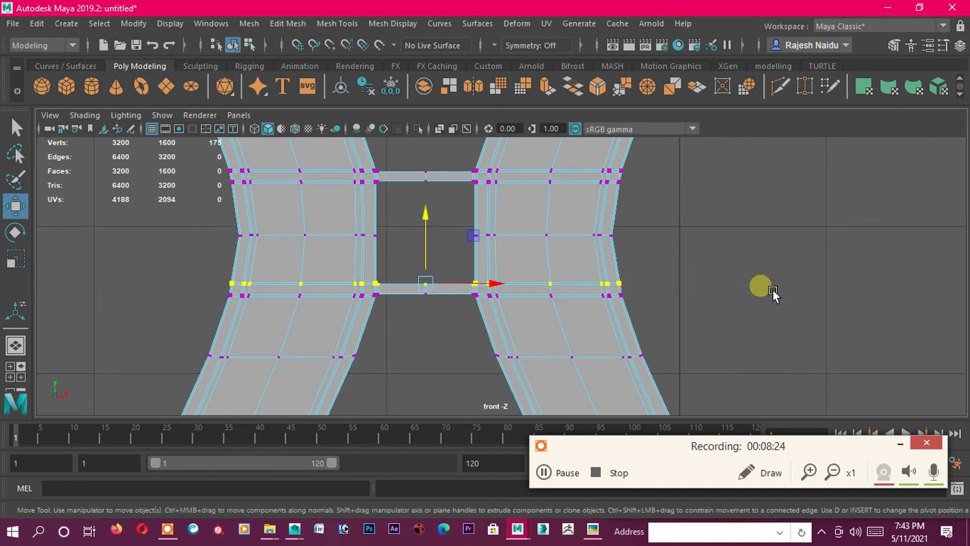
scroll(591, 253, up, 1)
drag(425, 223, 423, 222)
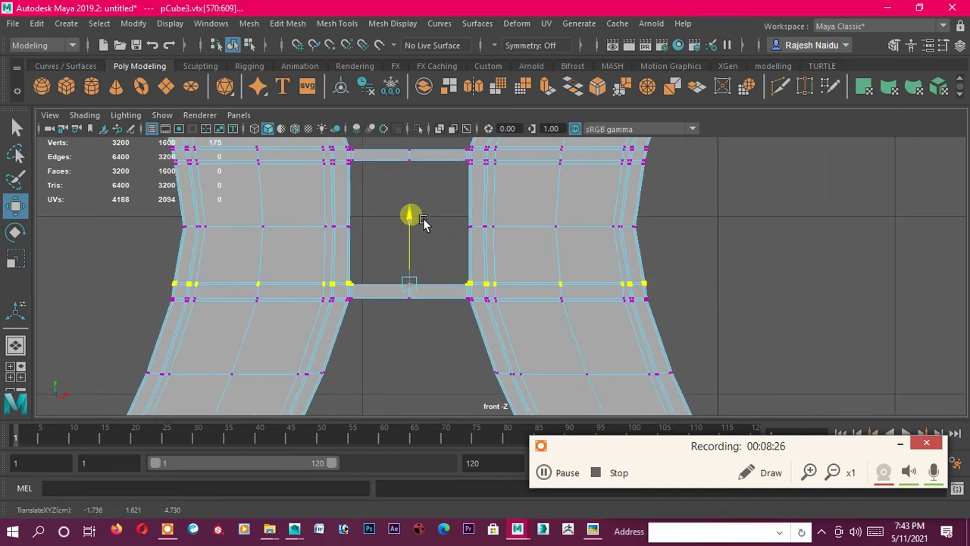
click(698, 273)
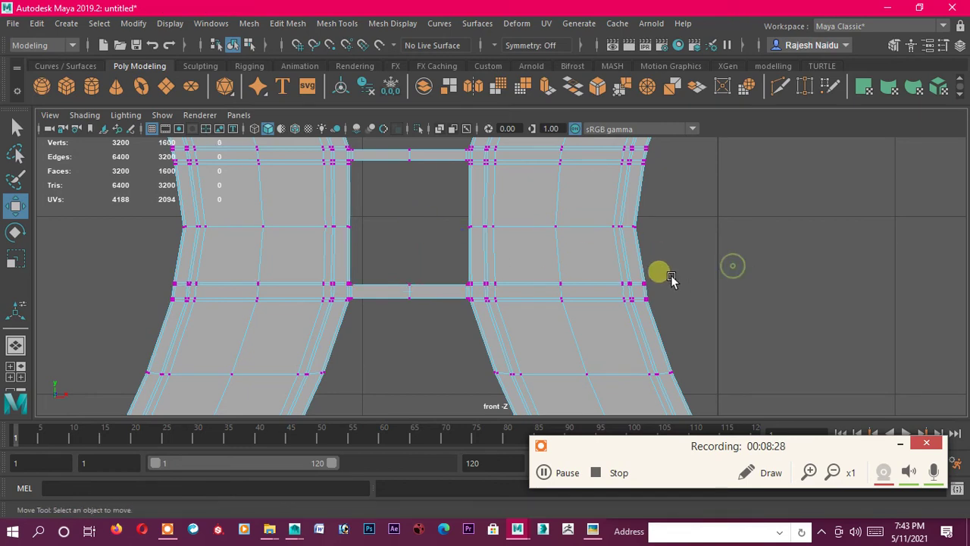
scroll(671, 277, up, 1)
scroll(501, 254, up, 1)
scroll(521, 256, up, 1)
Shift the upper vertex row left and select a vertex row on the left leg
drag(483, 229, 614, 256)
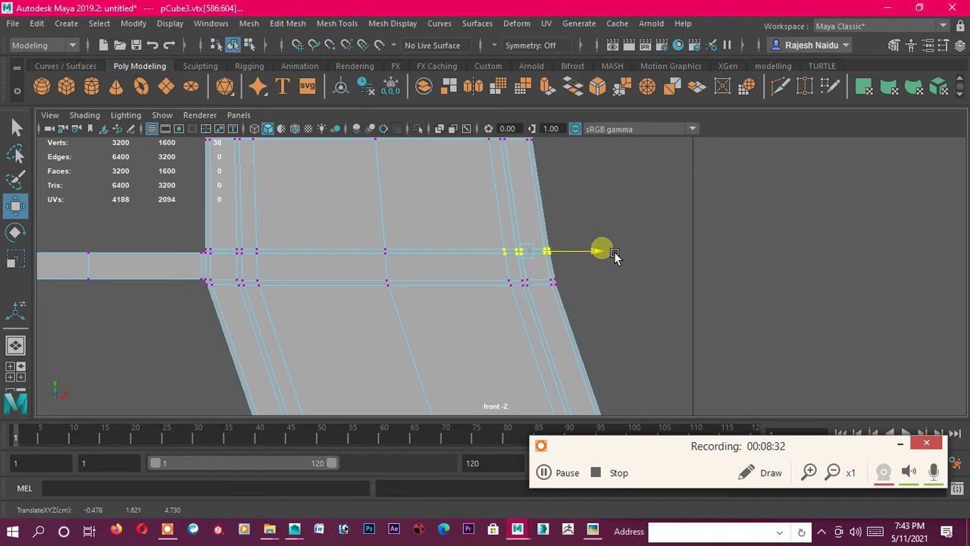
click(641, 292)
scroll(644, 294, down, 3)
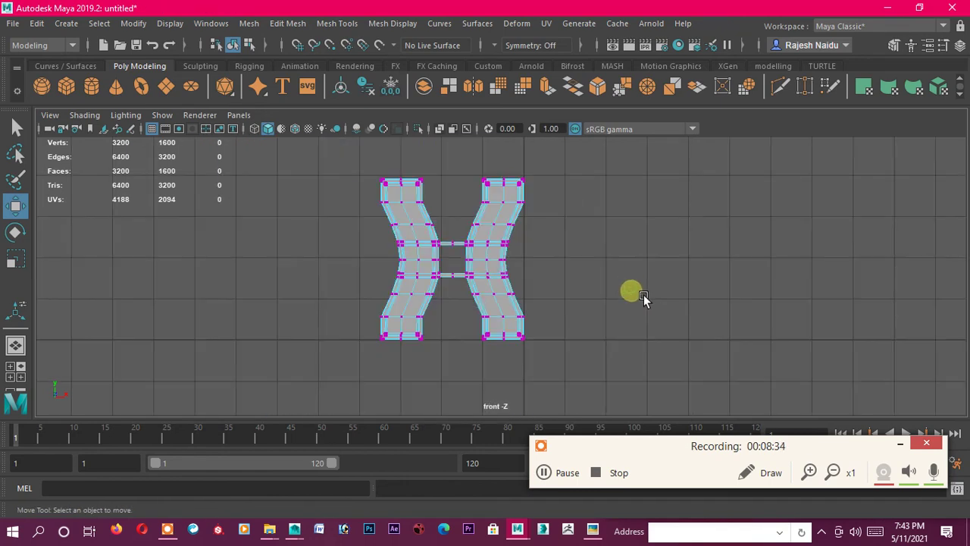
scroll(573, 282, up, 1)
scroll(582, 286, up, 2)
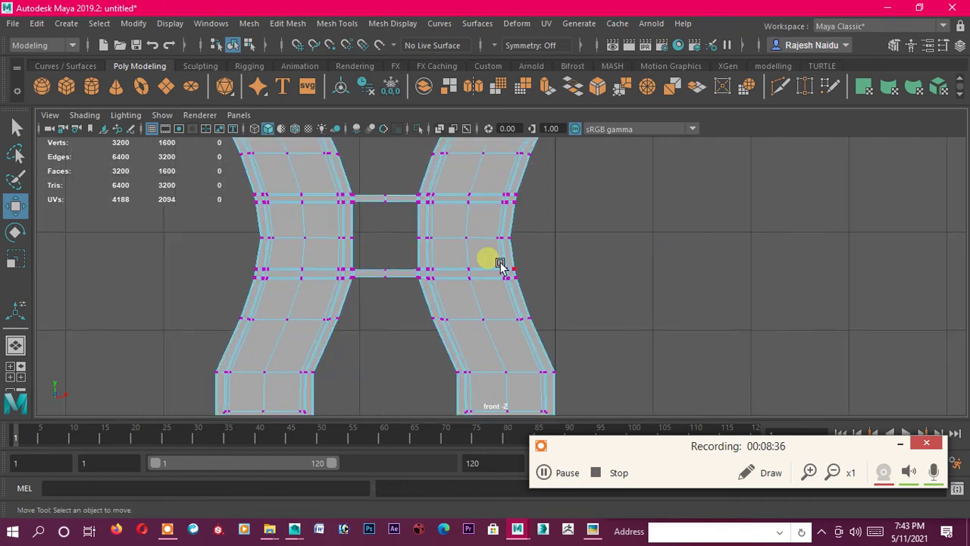
scroll(256, 271, up, 2)
scroll(267, 292, up, 2)
scroll(467, 264, up, 2)
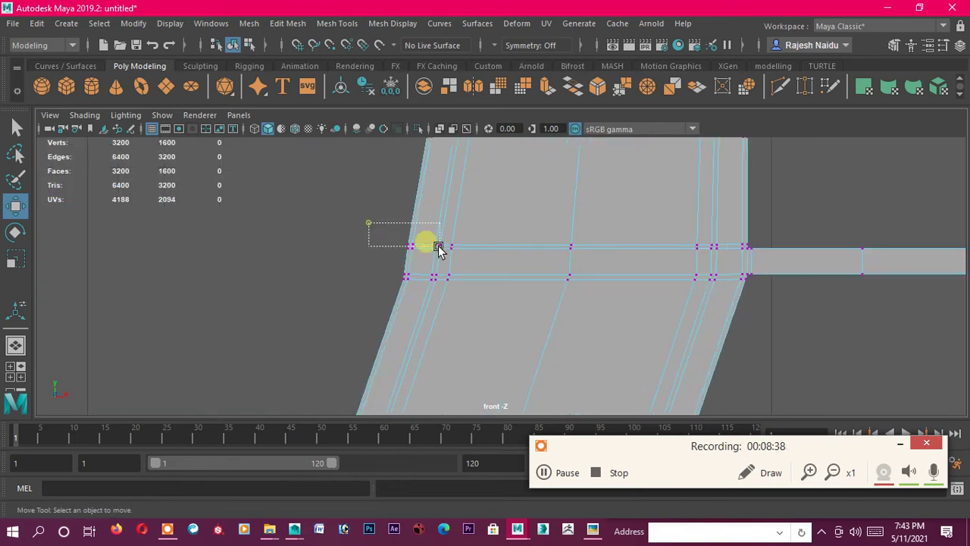
drag(438, 247, 457, 249)
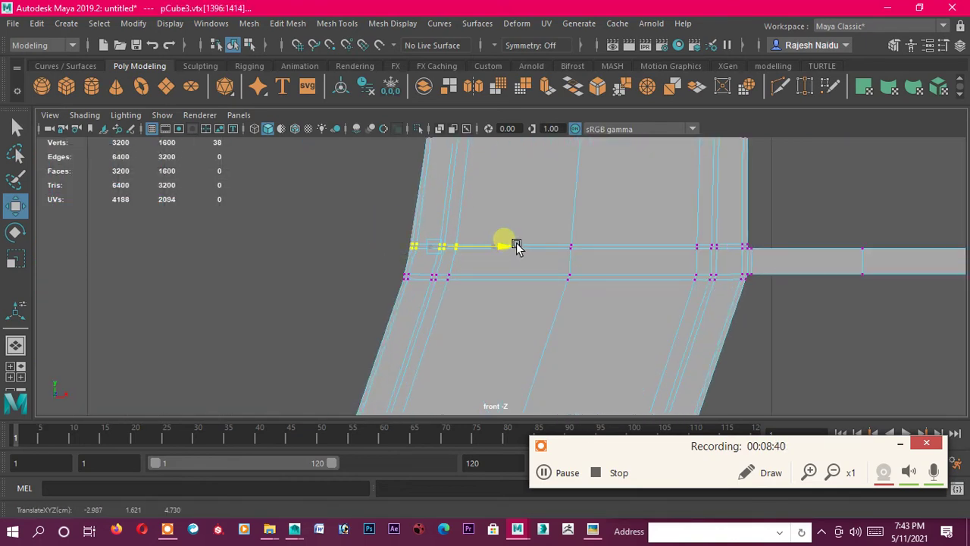
Return to object mode in the perspective view and select the near leg pair
right_click(514, 242)
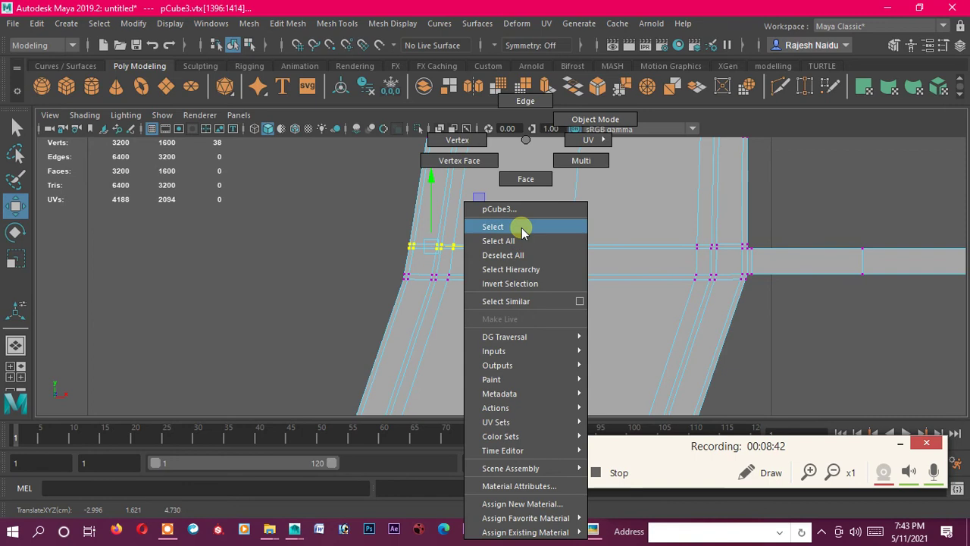
click(522, 228)
key(a)
key(space)
key(space)
mouse_move(684, 221)
alt+mouse_down()
mouse_move(574, 270)
mouse_move(347, 329)
alt+mouse_up()
click(347, 329)
mouse_move(568, 293)
alt+mouse_down()
mouse_move(601, 314)
mouse_move(493, 346)
alt+mouse_up()
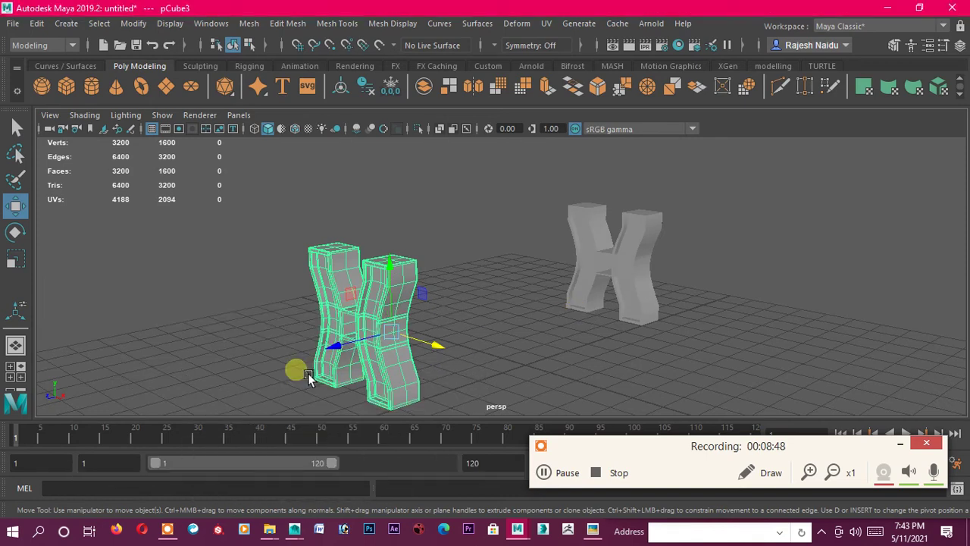
Create a polygon cube and move it into the gap between the near pair's legs
key(space)
key(space)
key(f)
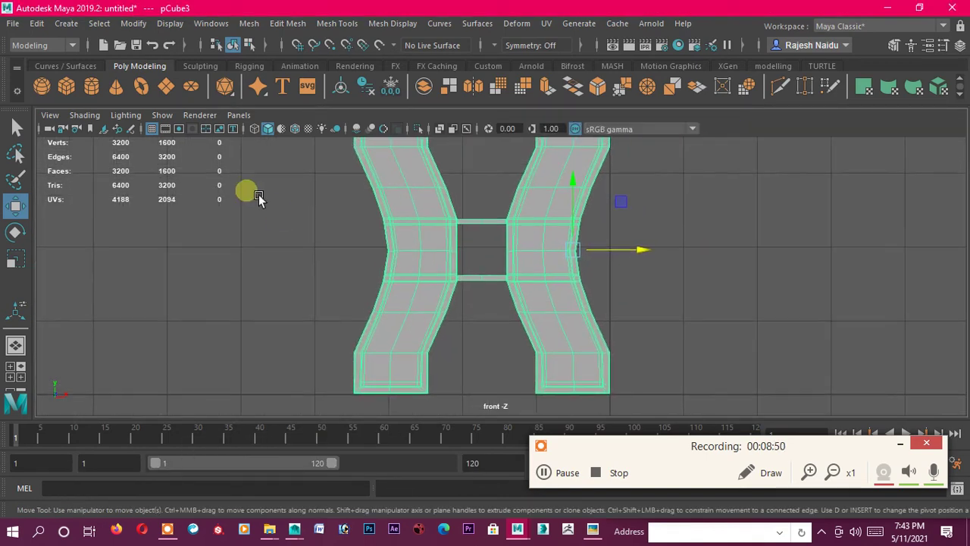
click(78, 93)
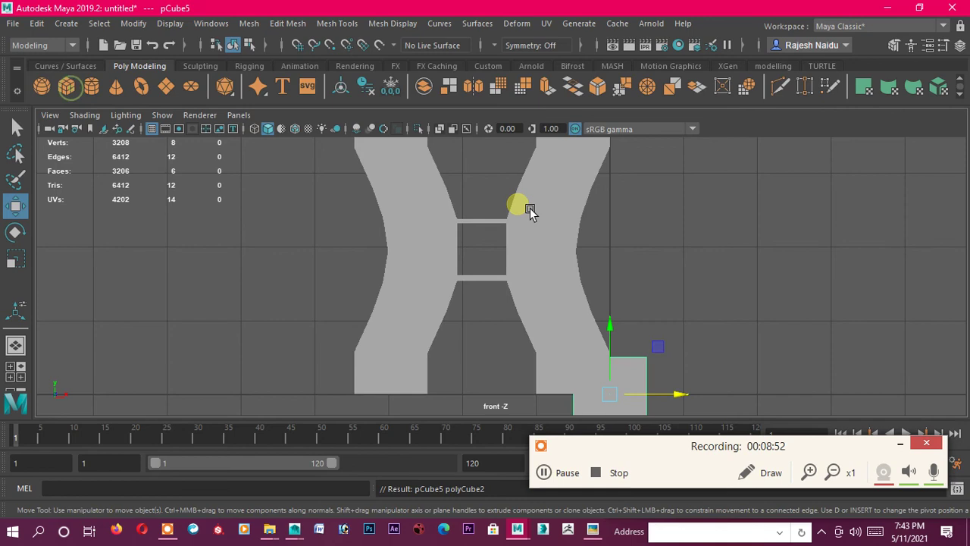
scroll(535, 237, down, 2)
scroll(629, 386, up, 2)
drag(629, 386, 517, 252)
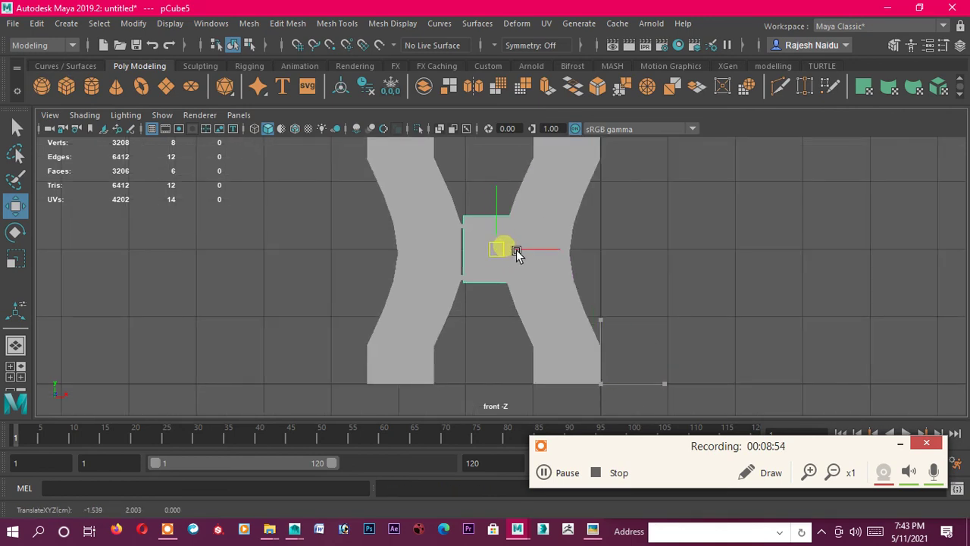
drag(506, 253, 510, 254)
scroll(510, 254, up, 1)
key(space)
key(space)
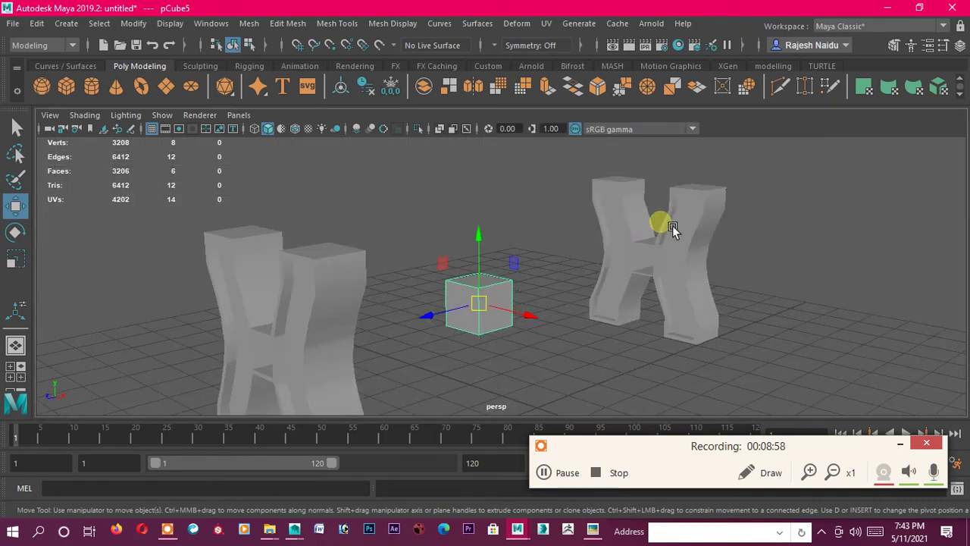
drag(450, 320, 156, 384)
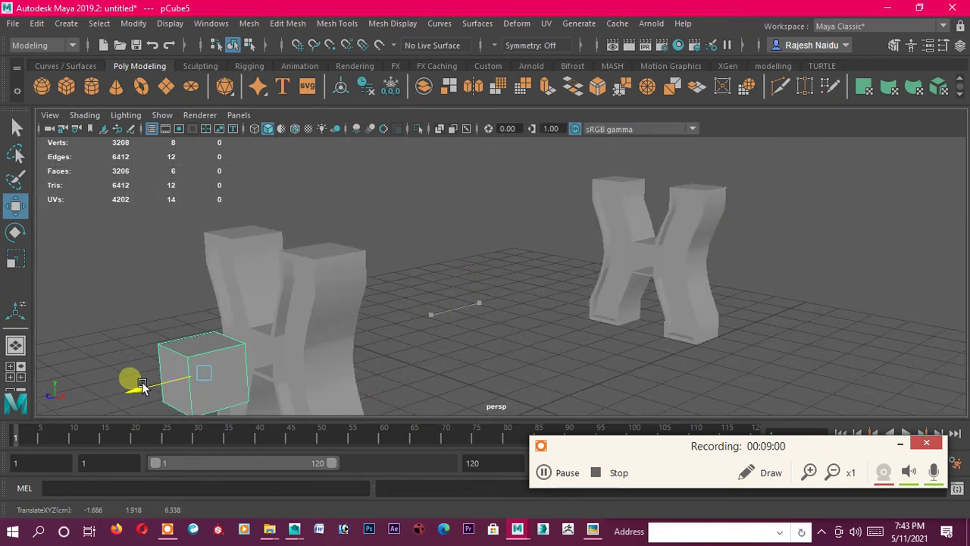
key(space)
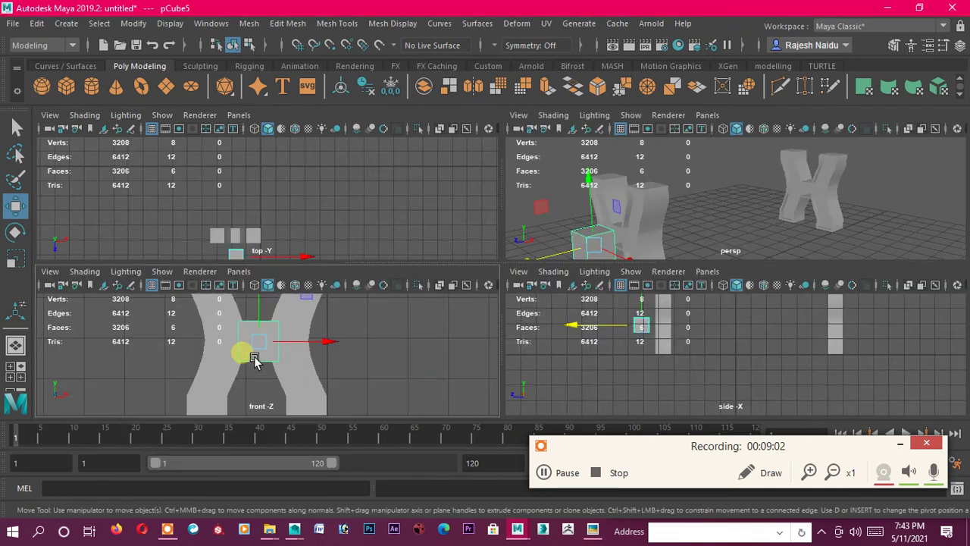
key(space)
Narrow the cube and adjust its height and position within the gap
key(r)
drag(545, 243, 528, 246)
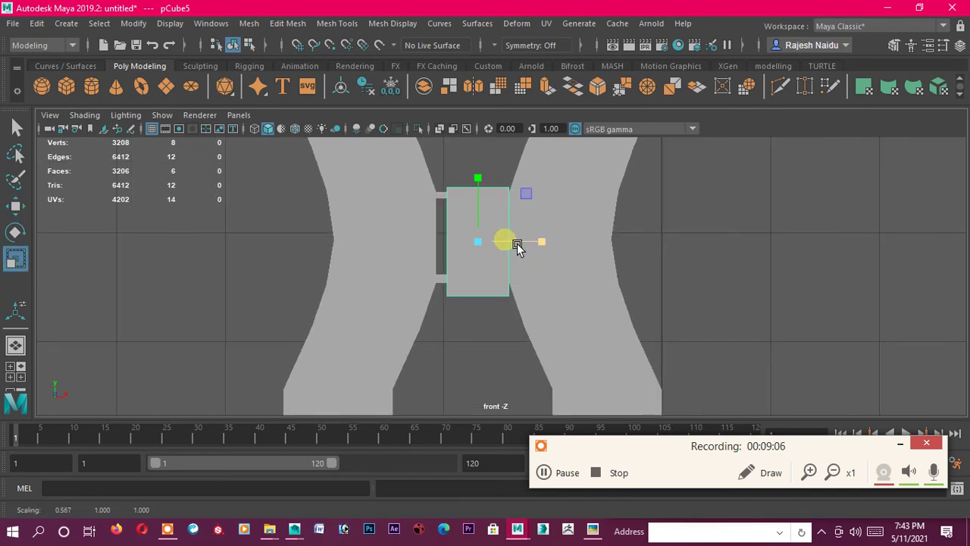
key(w)
drag(552, 252, 545, 250)
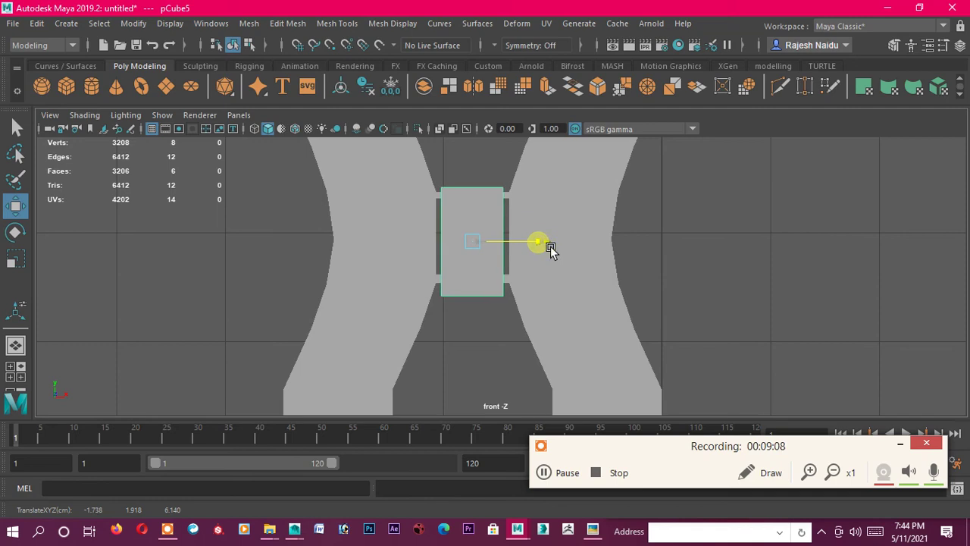
scroll(542, 239, up, 3)
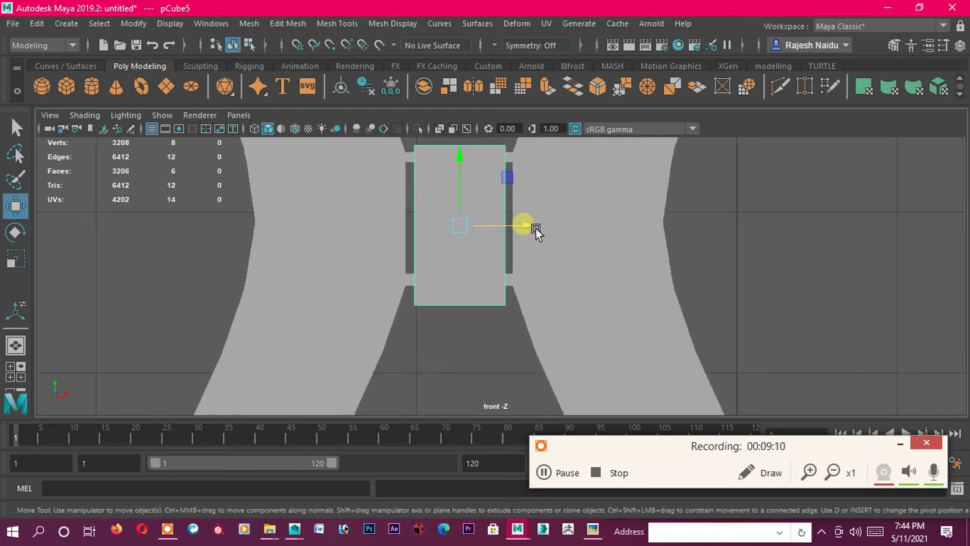
key(r)
drag(460, 164, 476, 186)
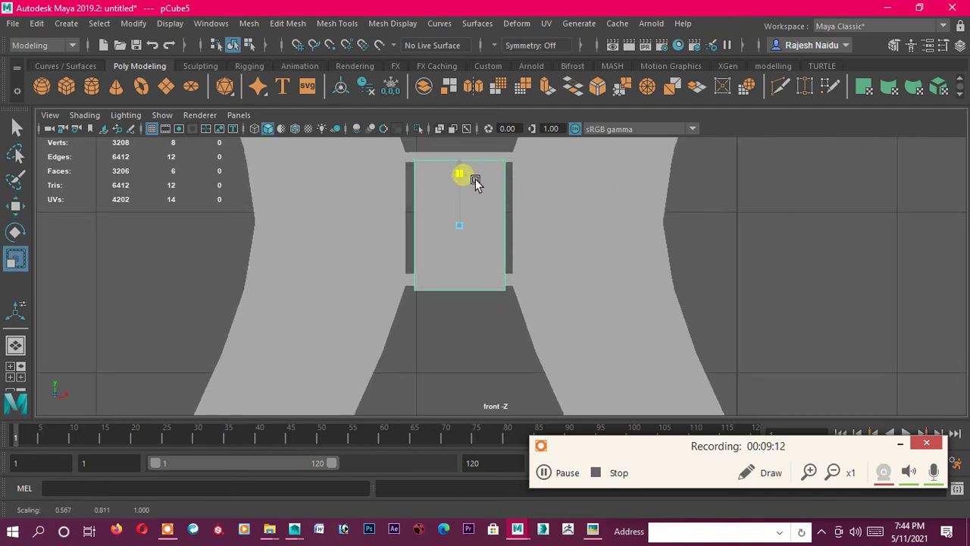
key(w)
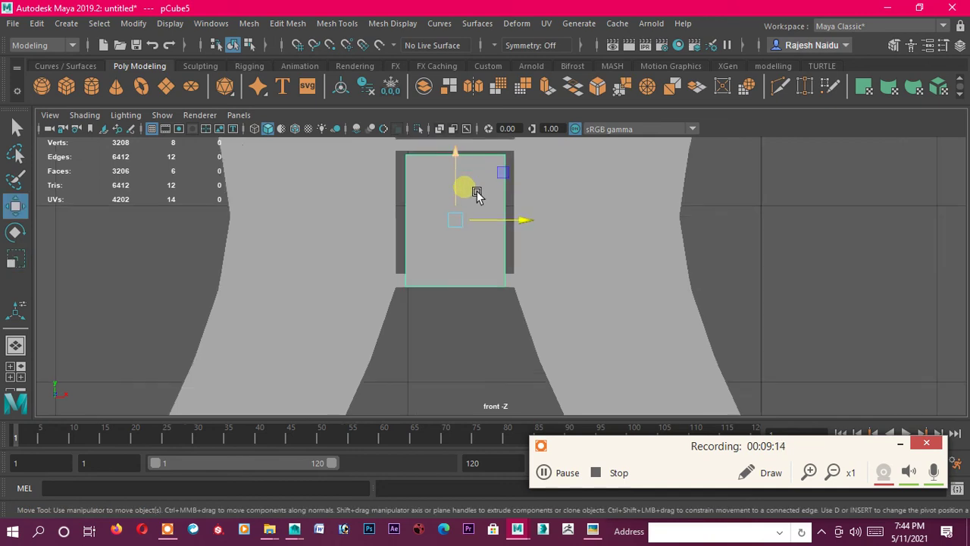
scroll(500, 196, up, 2)
alt+middle_drag(527, 201, 553, 282)
key(r)
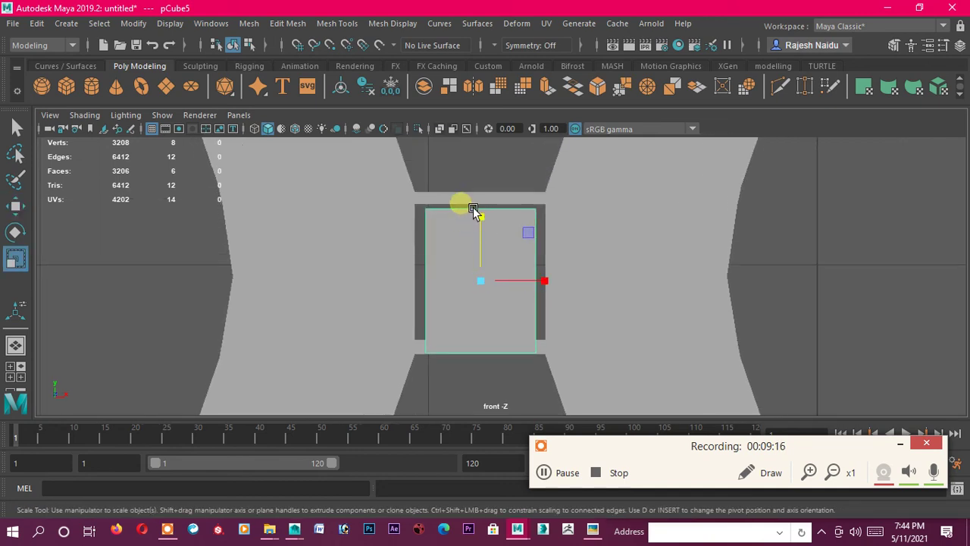
mouse_move(492, 222)
mouse_down()
mouse_move(492, 231)
mouse_move(481, 217)
mouse_up()
Raise the cube and widen it to meet both legs, then check it in perspective
key(w)
scroll(498, 235, up, 1)
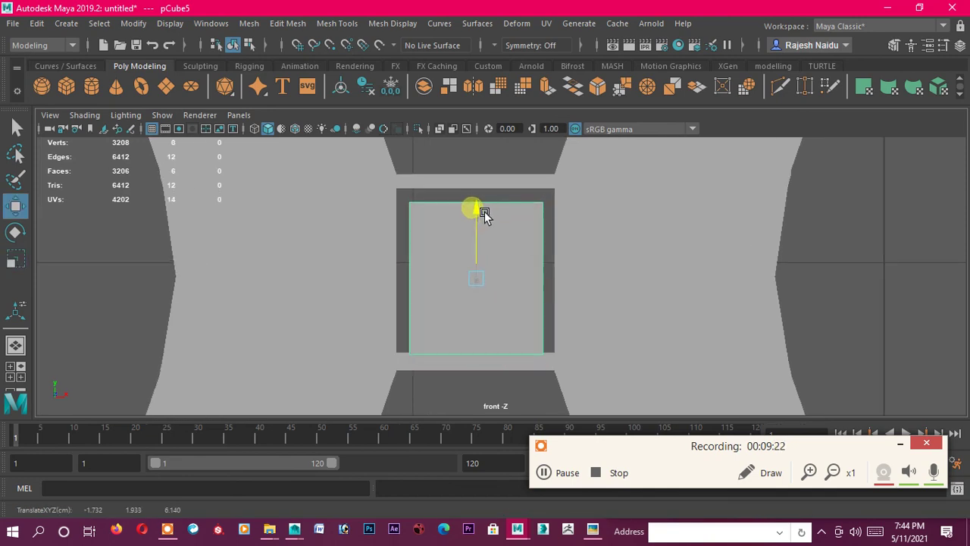
scroll(537, 247, up, 2)
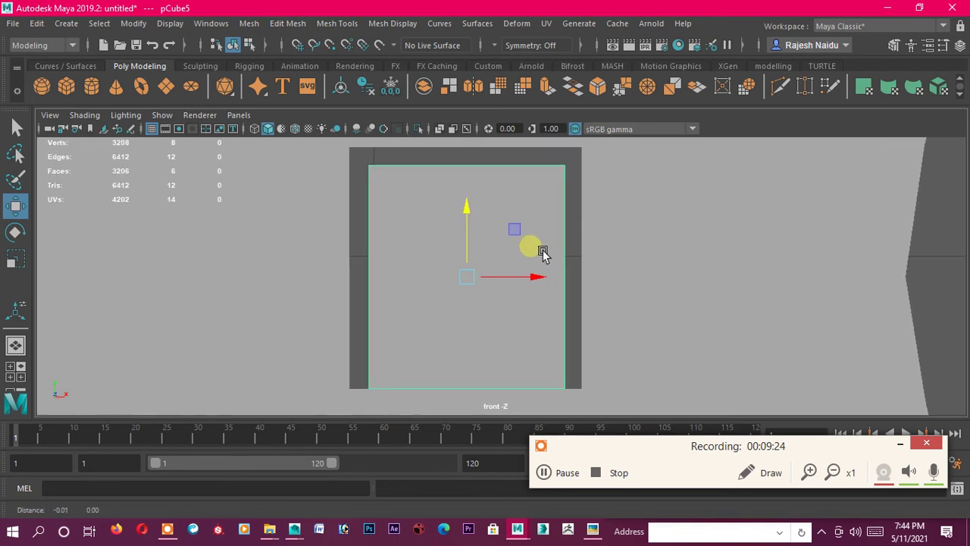
key(r)
drag(483, 283, 503, 284)
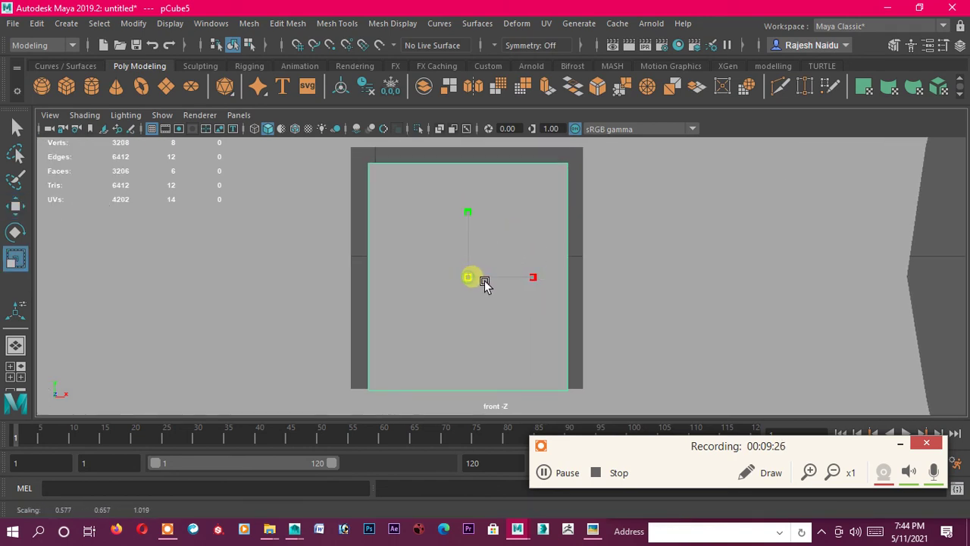
key(w)
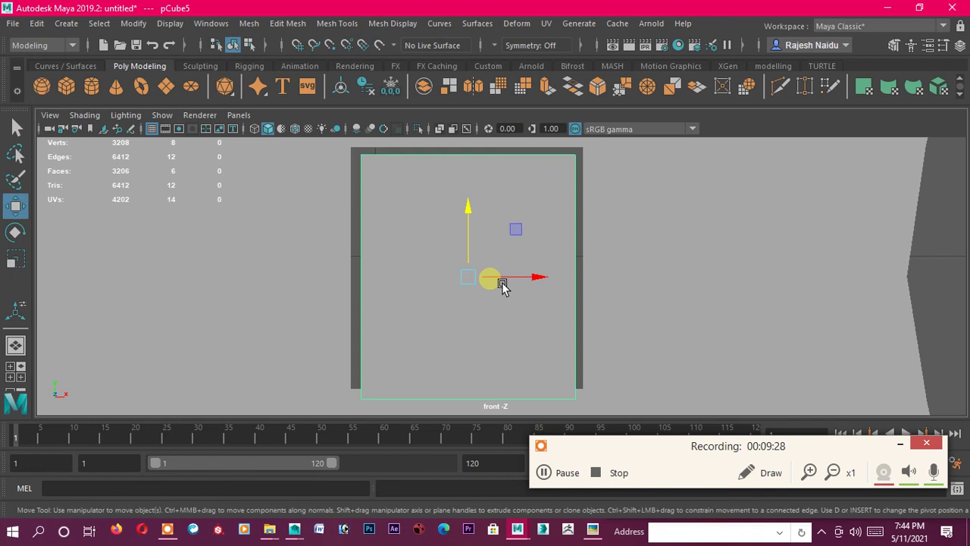
drag(482, 221, 483, 207)
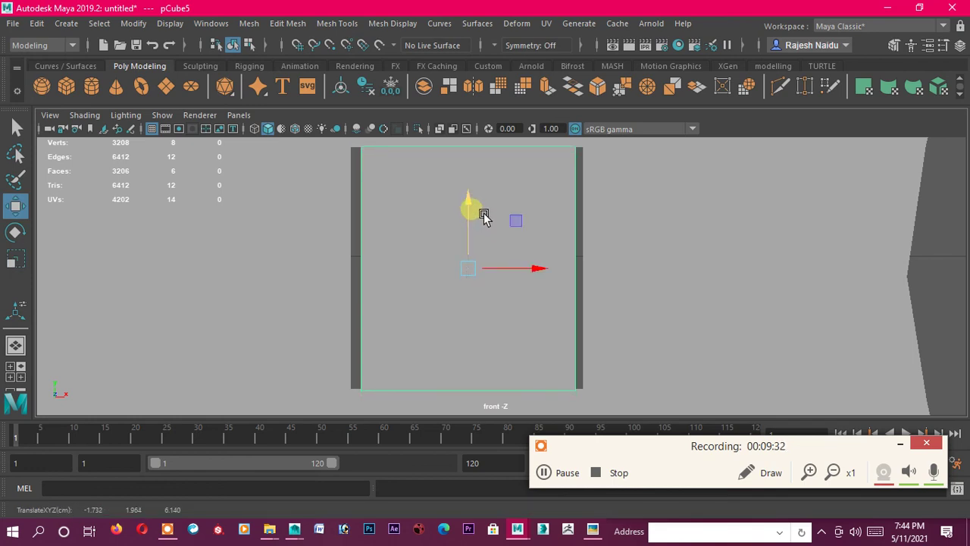
key(r)
drag(481, 206, 480, 208)
drag(535, 267, 548, 269)
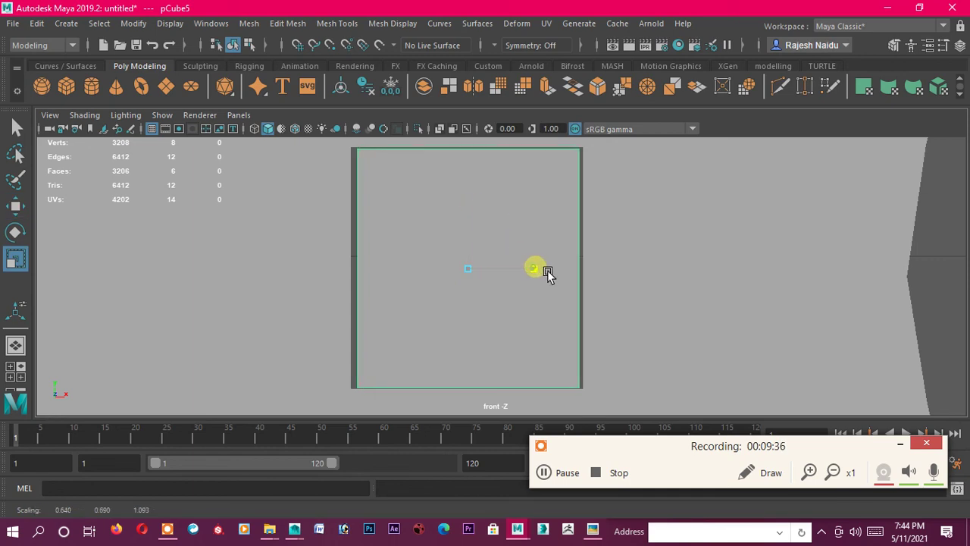
scroll(720, 285, down, 5)
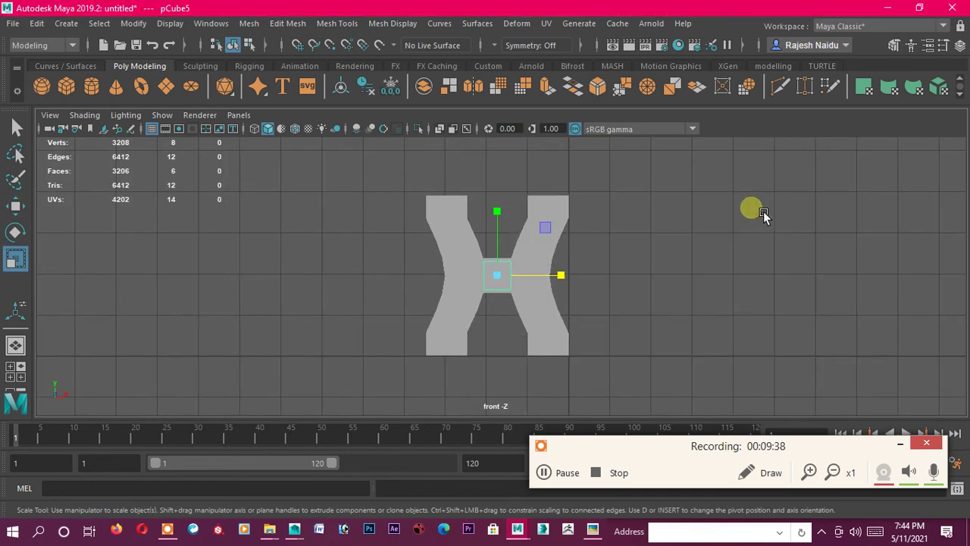
key(space)
key(space)
alt+middle_drag(348, 343, 399, 320)
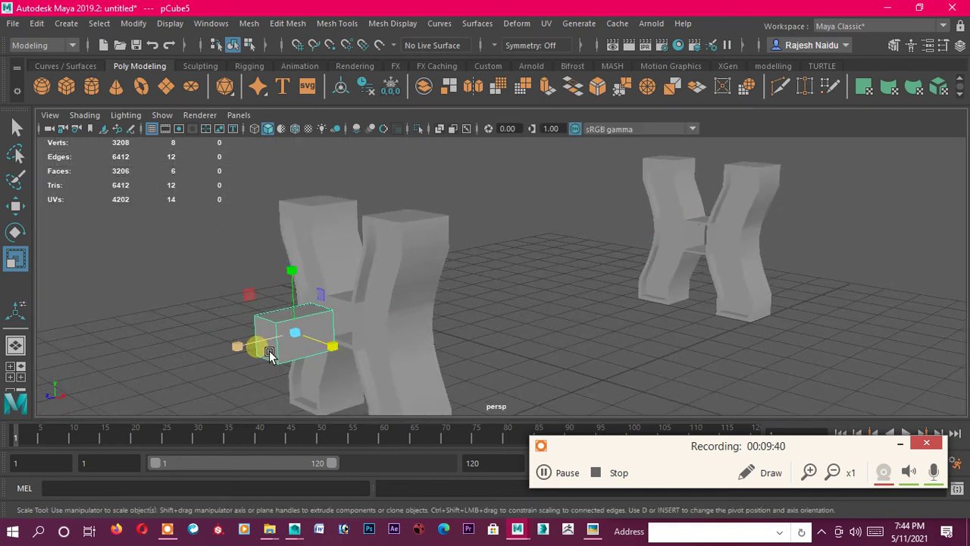
Stretch pCube5 lengthwise into a long beam and slide it to span both leg pairs
drag(255, 352, 30, 382)
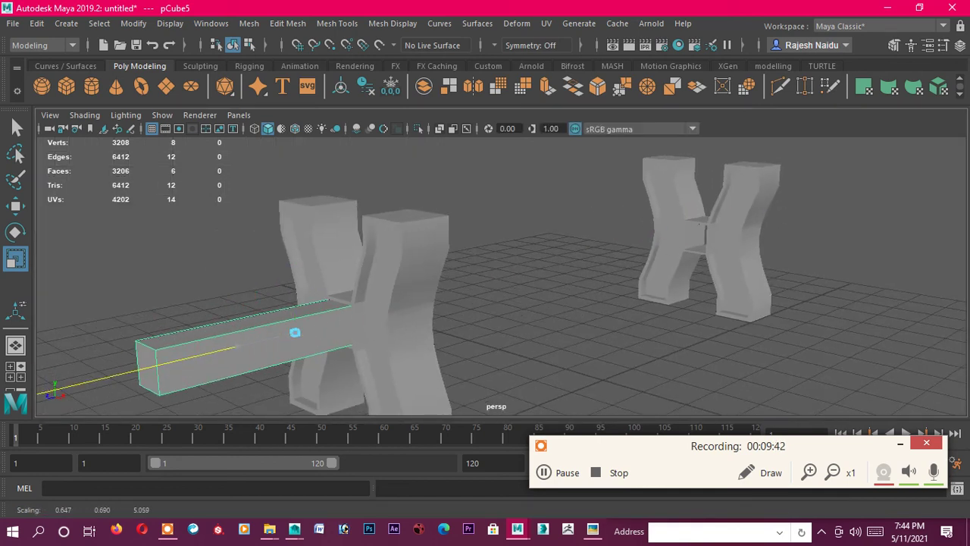
mouse_move(98, 402)
mouse_down()
mouse_move(270, 365)
mouse_move(135, 376)
mouse_up()
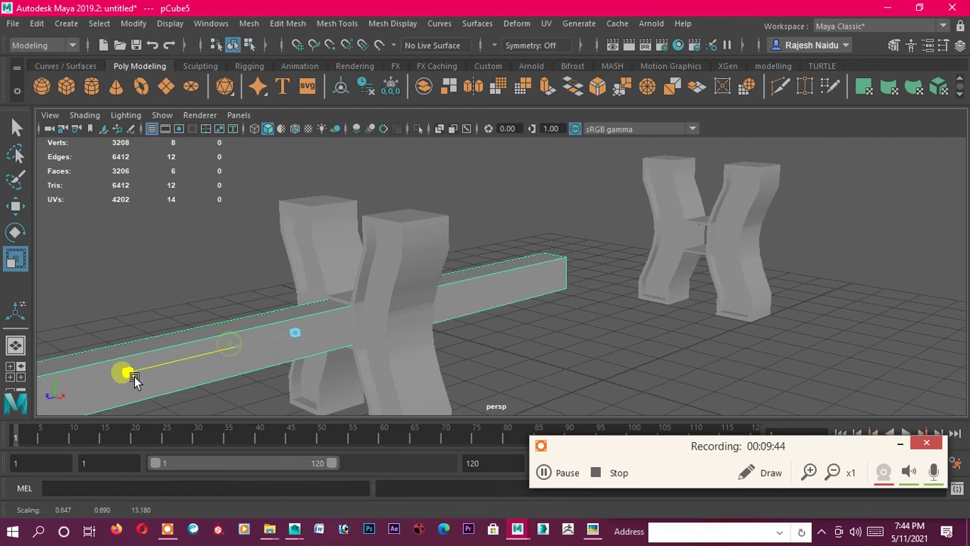
scroll(379, 329, down, 2)
scroll(368, 341, down, 2)
key(w)
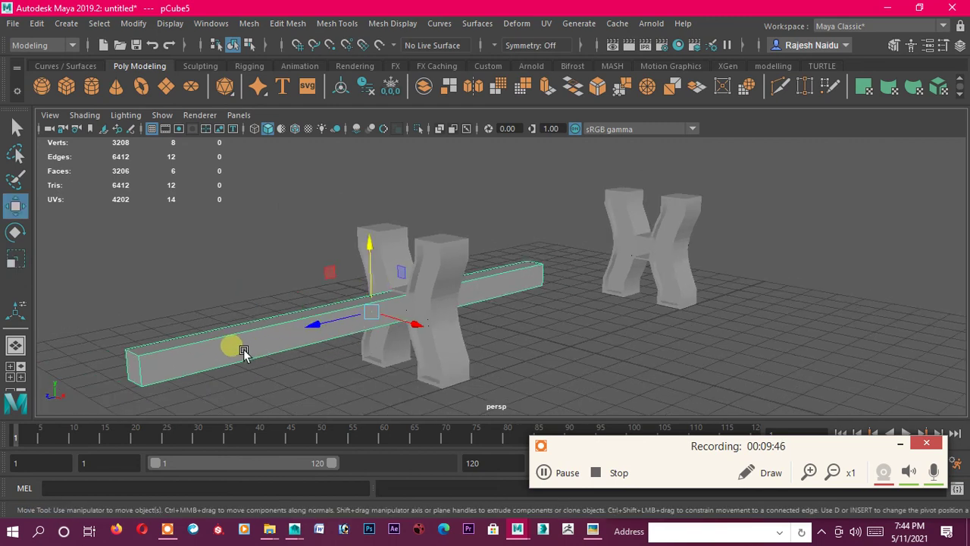
drag(332, 326, 522, 291)
scroll(506, 298, up, 3)
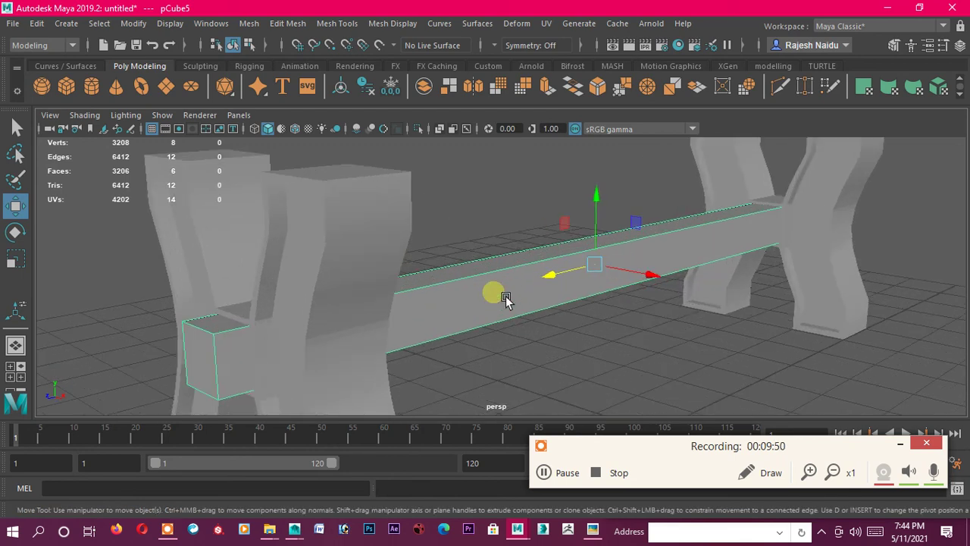
key(r)
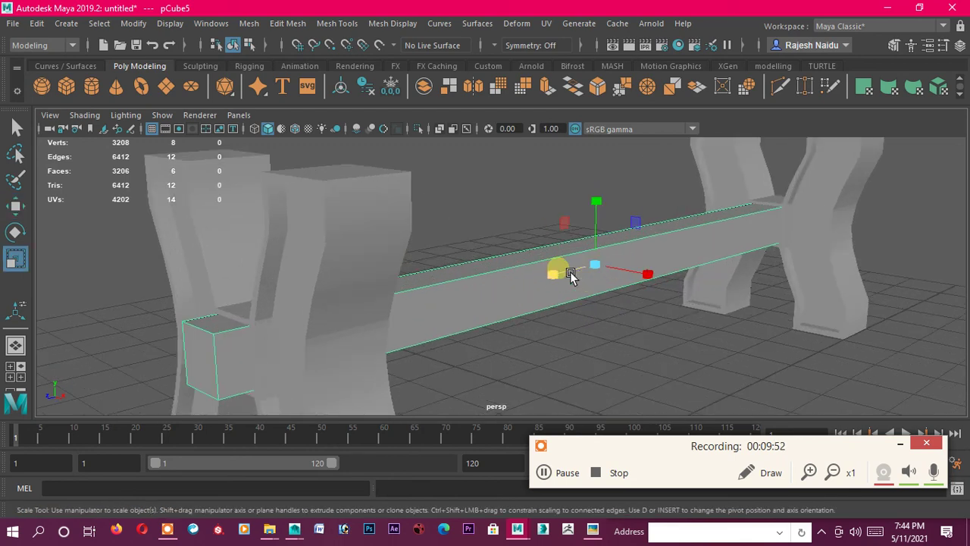
Deselect the beam and orbit the persp view closer to inspect the whole bench base
scroll(619, 343, down, 3)
click(618, 342)
mouse_move(619, 340)
alt+mouse_down()
mouse_move(452, 293)
mouse_move(510, 343)
mouse_move(555, 349)
mouse_move(621, 310)
mouse_move(589, 372)
alt+mouse_up()
scroll(621, 310, up, 3)
mouse_move(589, 372)
alt+right_down()
mouse_move(570, 336)
mouse_move(568, 302)
alt+right_up()
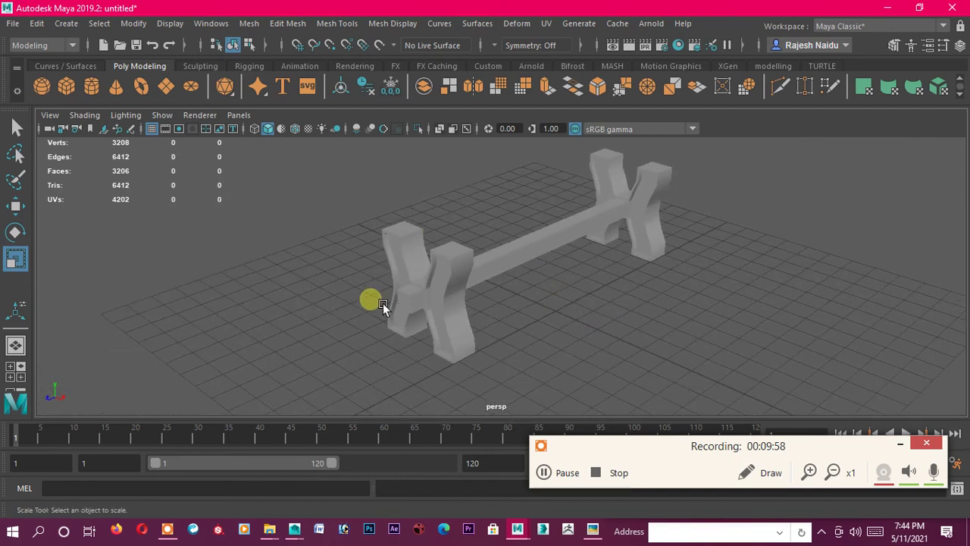